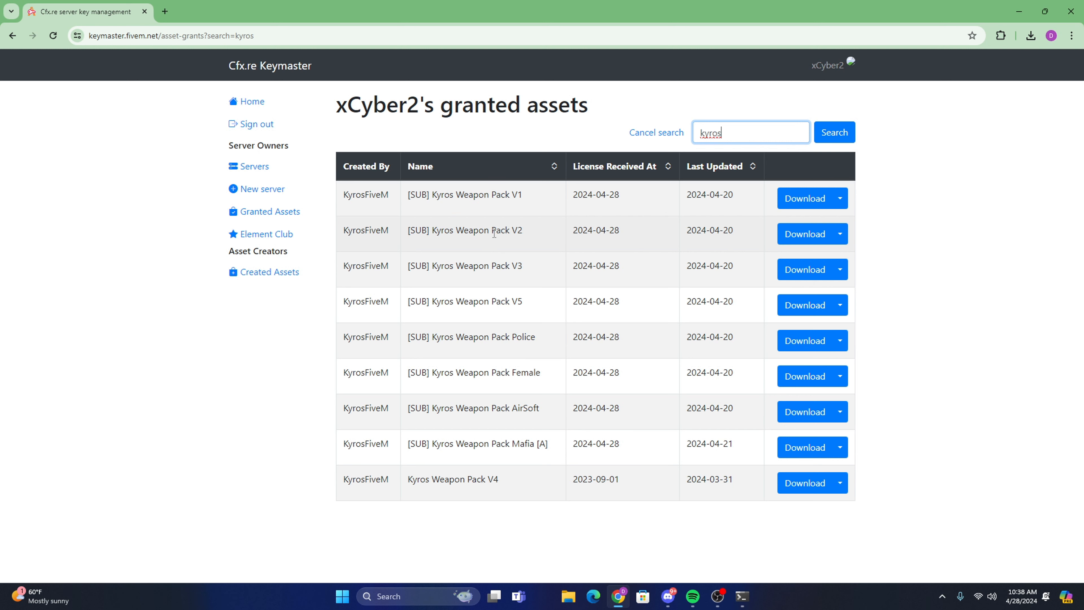
Close the browser's granted-assets page and open the kyros-weapon-pack-v1.pack.zip archive from the Downloads folder.
left_click_drag(406, 197, 522, 189)
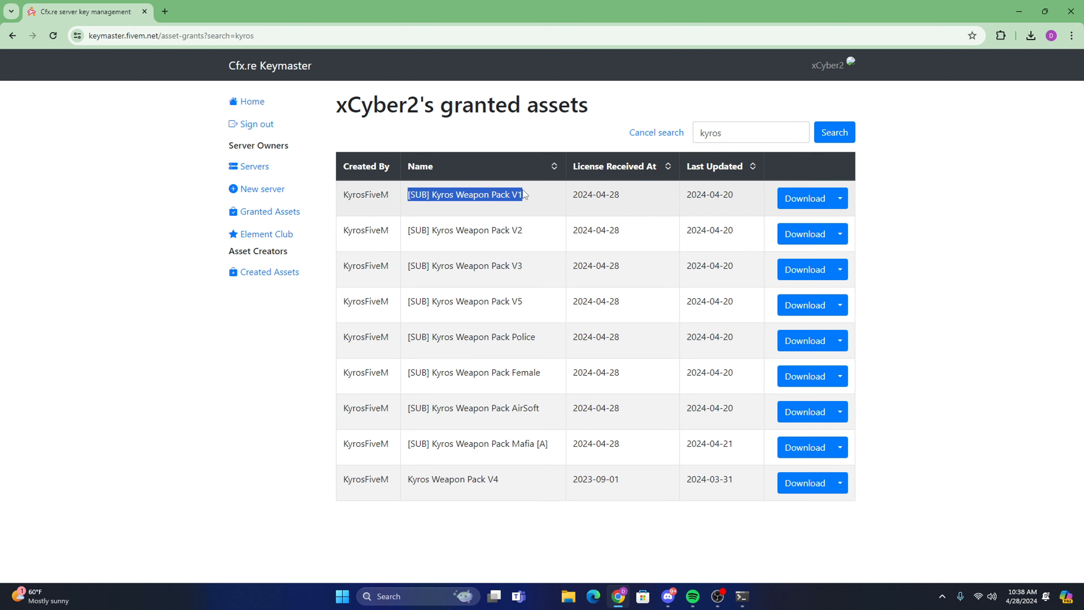
left_click(502, 139)
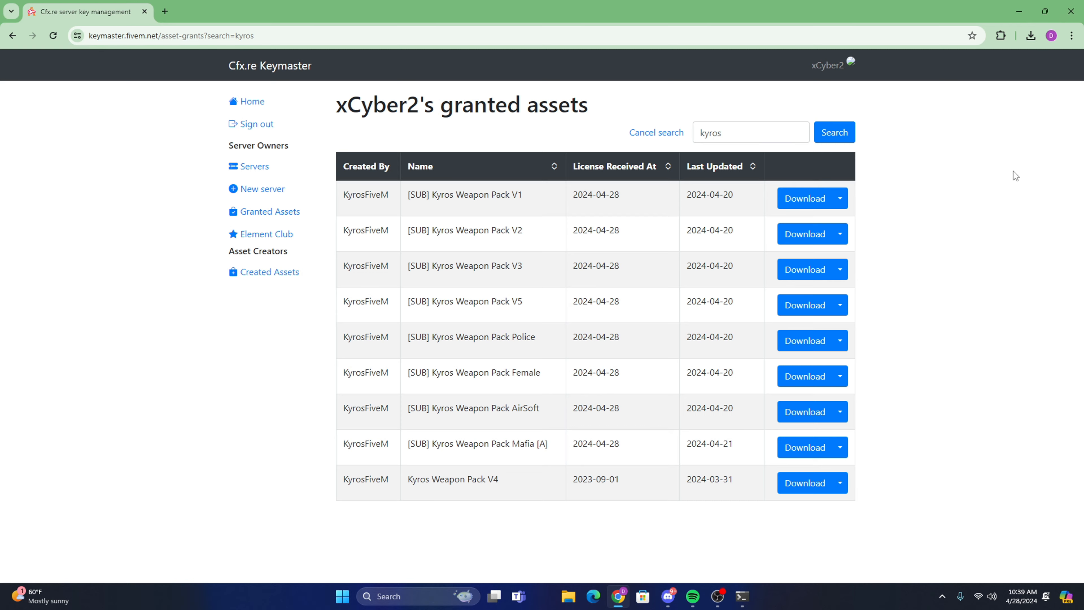
left_click(1072, 11)
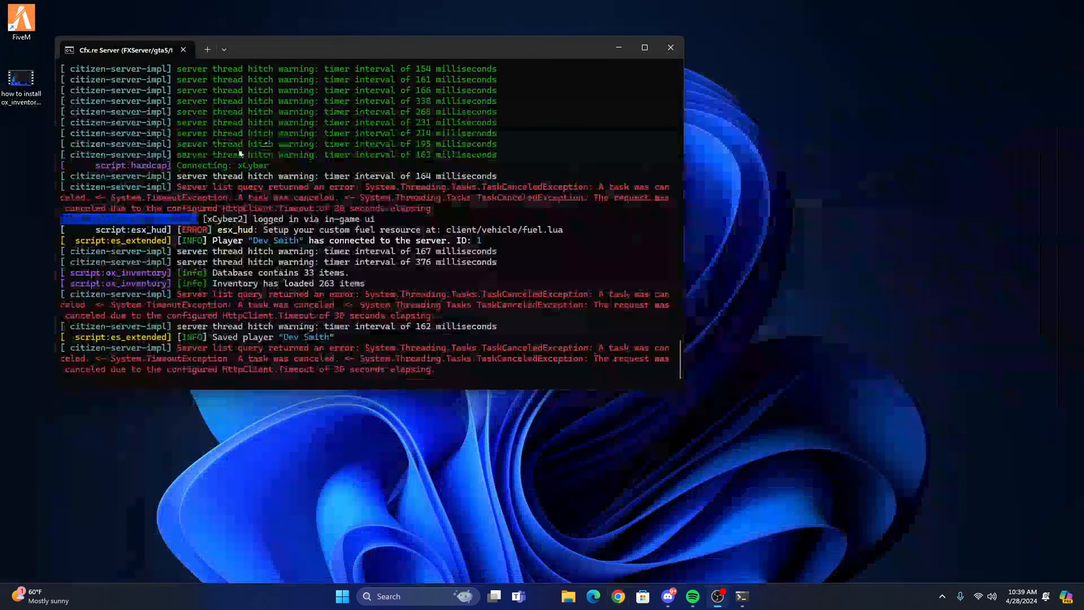
left_click(569, 597)
left_click(248, 249)
double_click(353, 209)
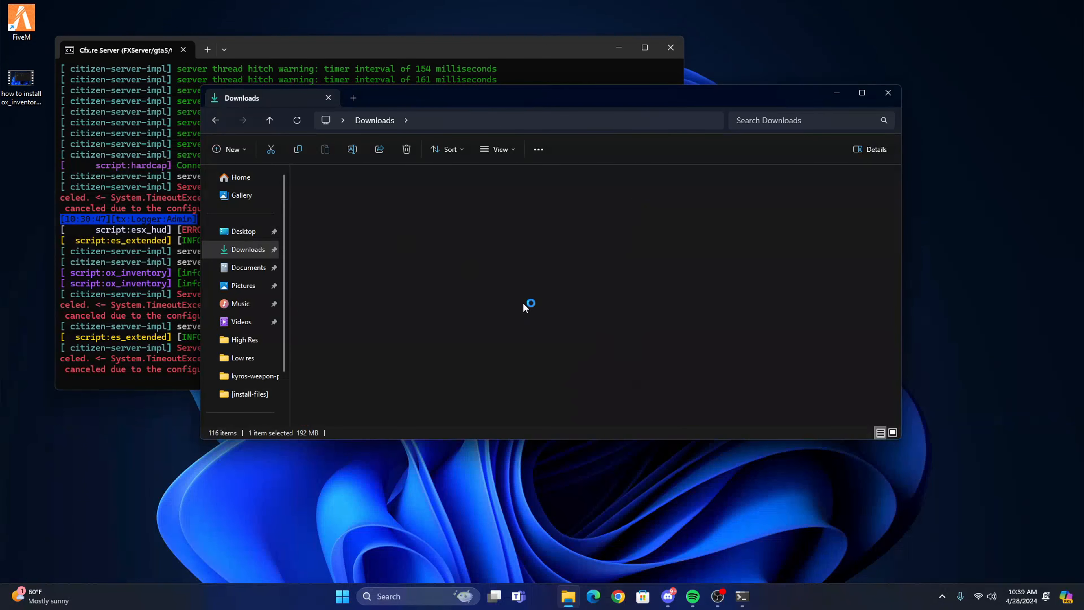
left_click_drag(390, 106, 601, 105)
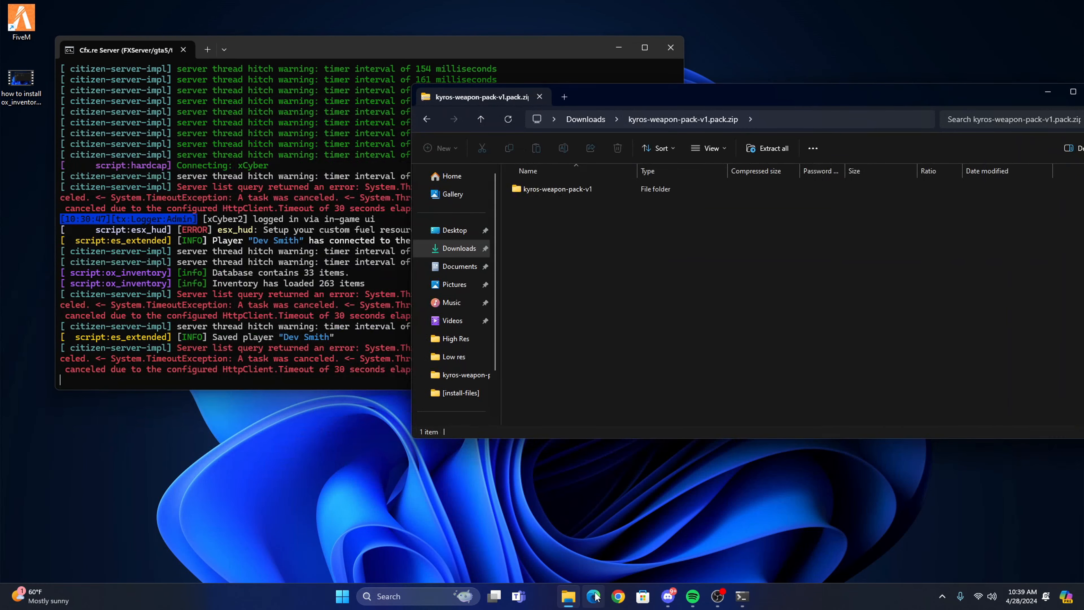
Minimize the server console and open the TUTORIAL ESX SERVER resources folder in a separate window.
right_click(570, 597)
left_click_drag(490, 43, 497, 53)
left_click(626, 56)
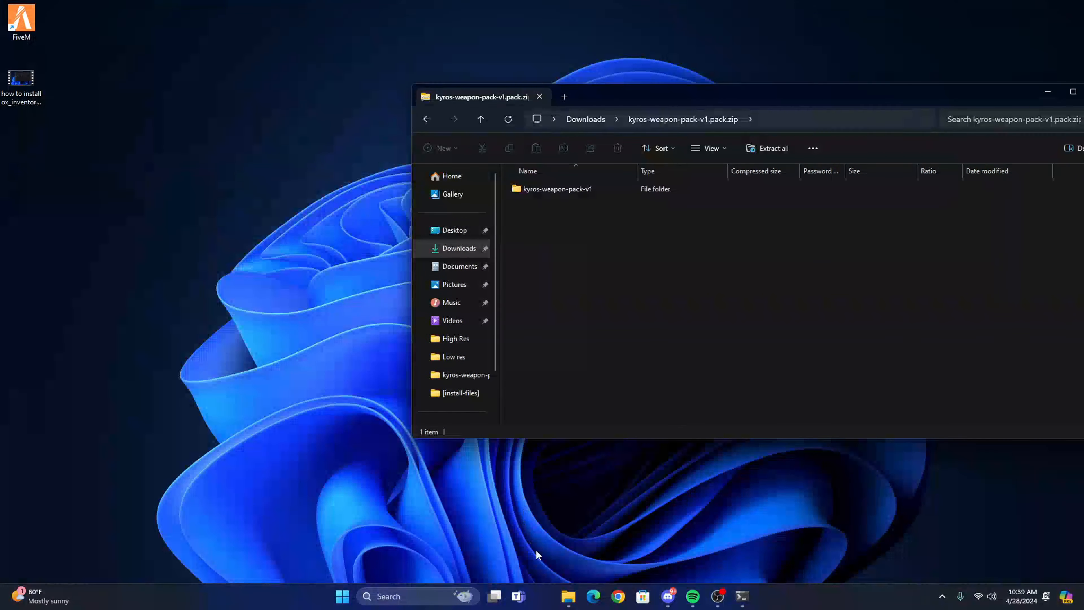
right_click(569, 597)
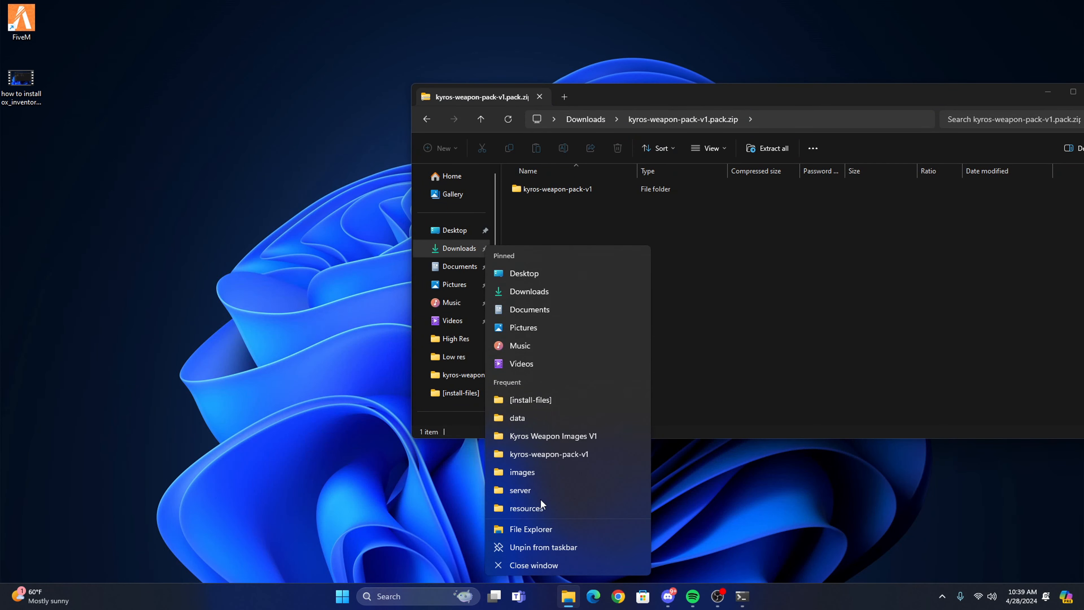
left_click(527, 507)
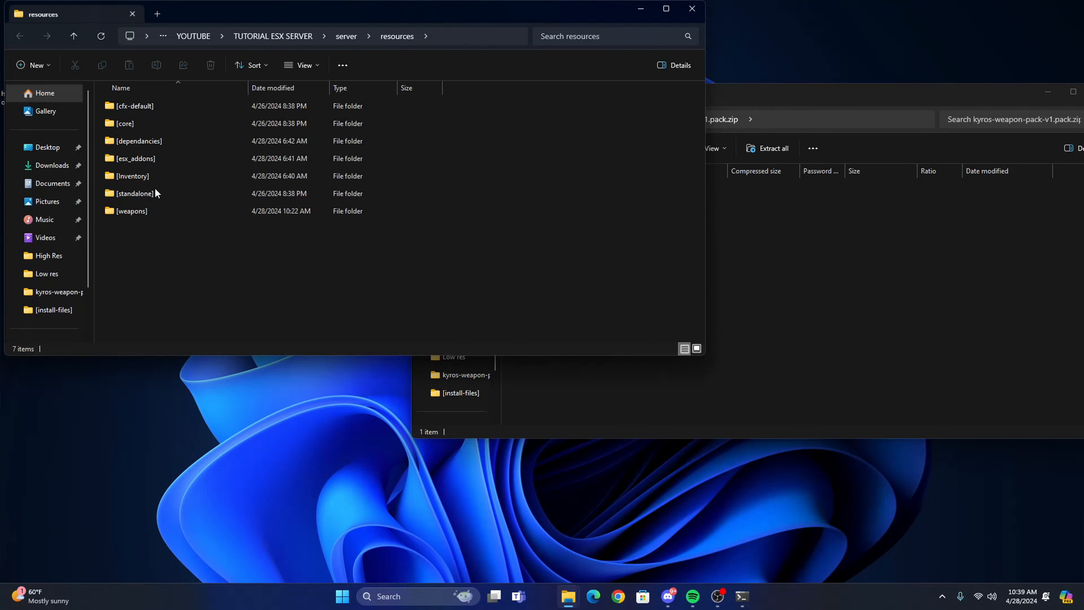
Delete the existing kyros-weapon-pack-v1 folder from the server's [weapons] resource folder.
double_click(155, 211)
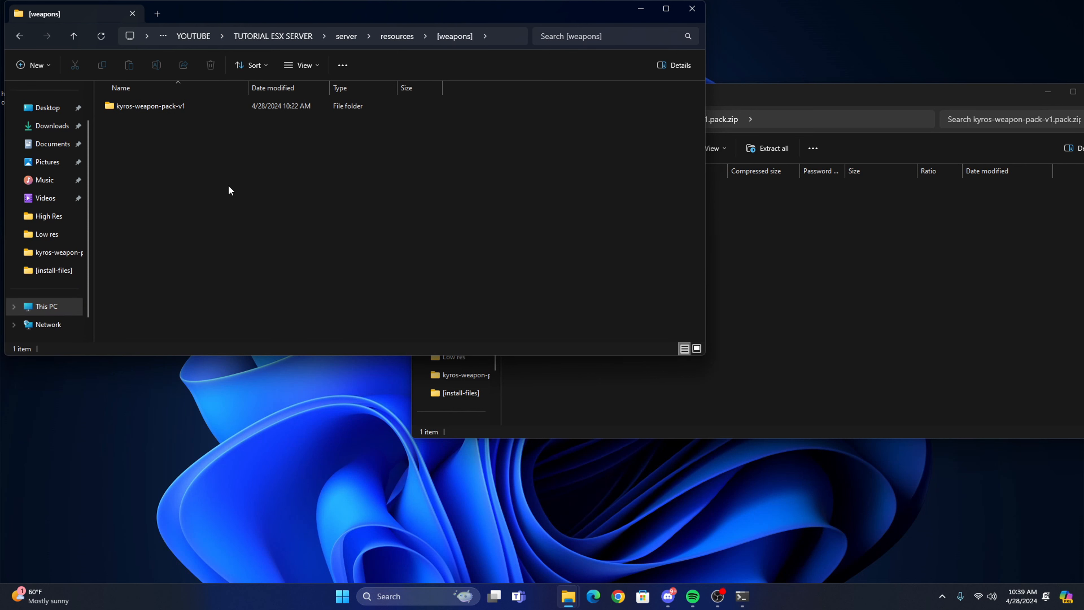
left_click(74, 36)
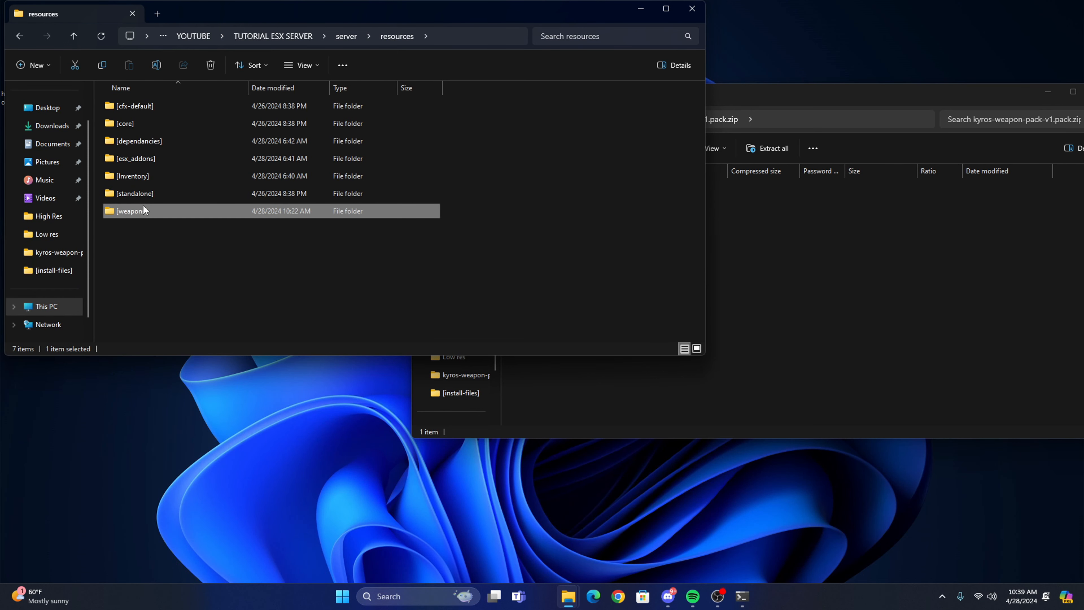
double_click(146, 211)
right_click(137, 110)
left_click(216, 119)
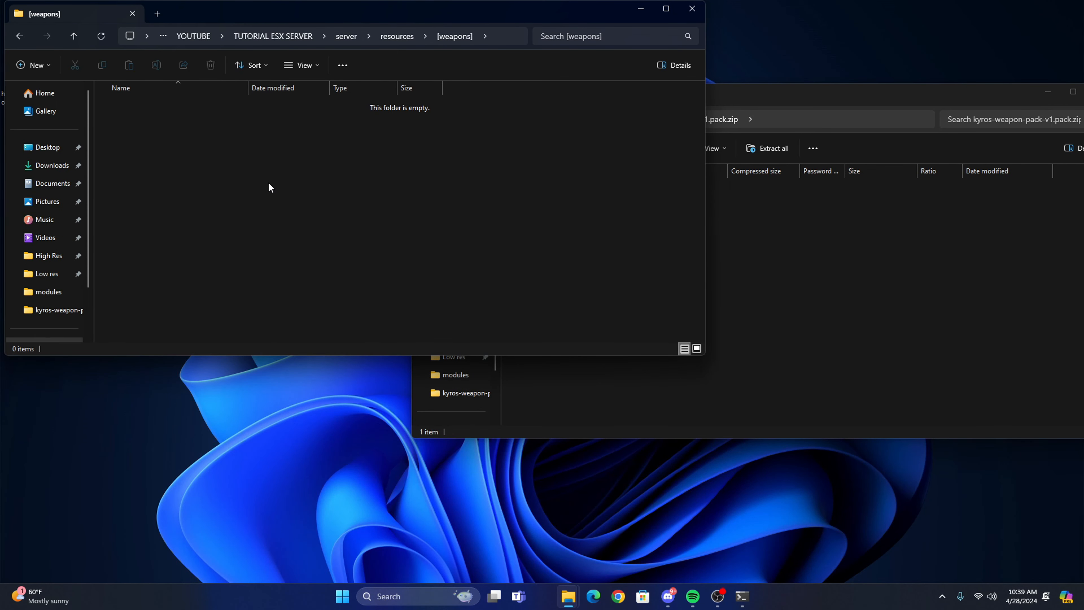
Go up to the server folder and open server.cfg.
left_click(74, 36)
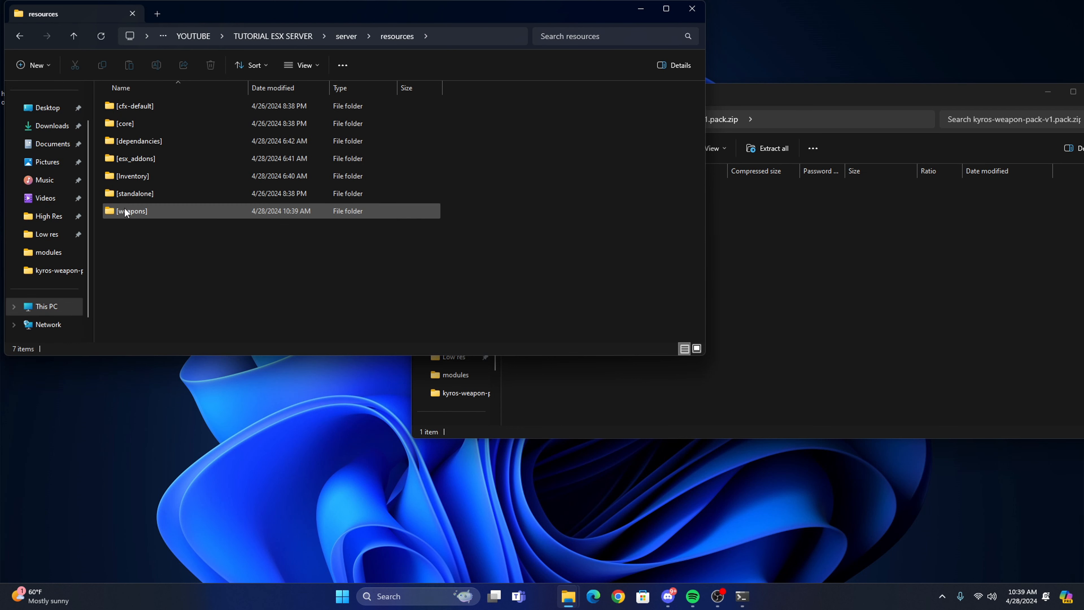
left_click(74, 35)
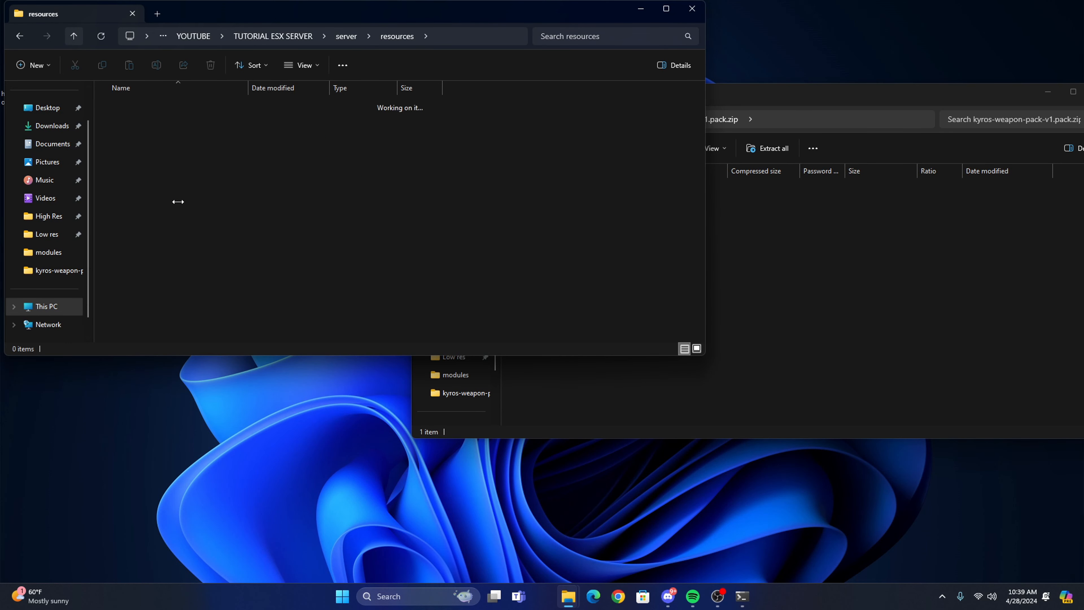
double_click(133, 125)
left_click(150, 212)
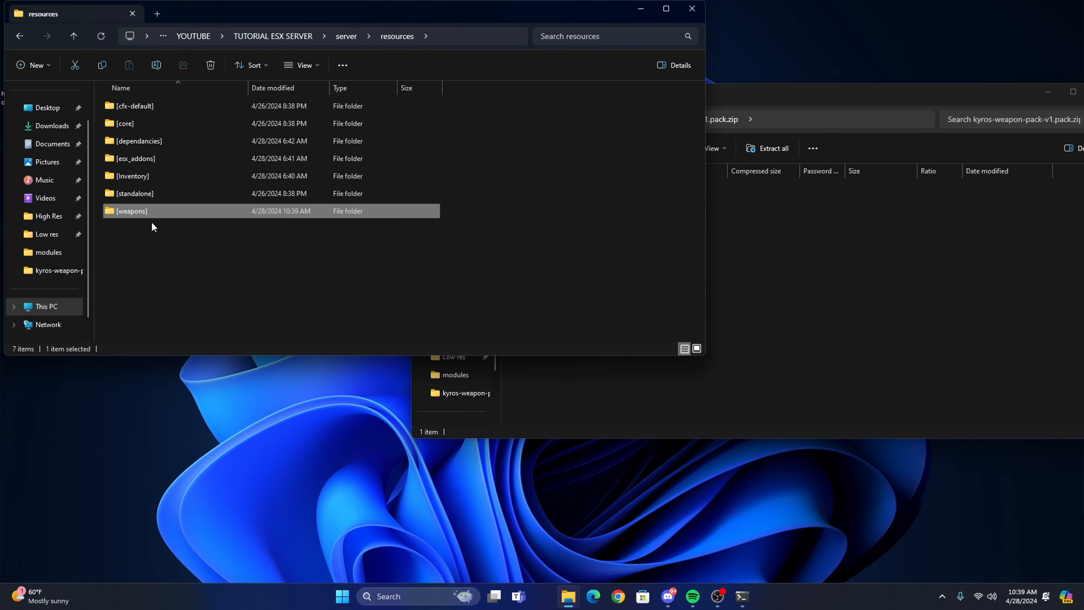
left_click(74, 35)
left_click(172, 163)
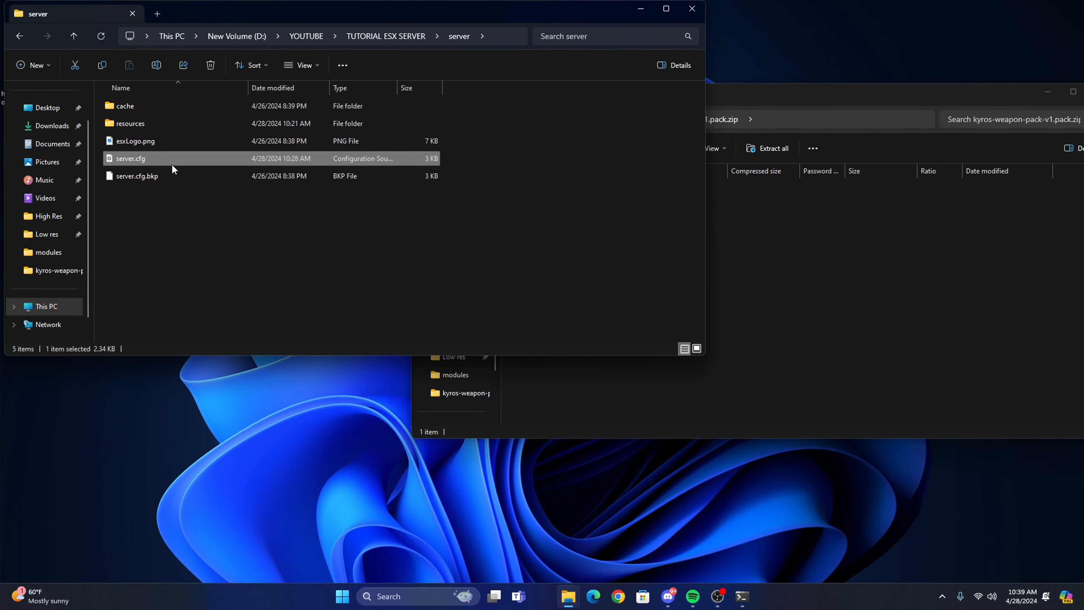
double_click(172, 164)
Examine the "ensure [weapons]" line under ESX Addons in server.cfg and close the file.
scroll(256, 374, "down", 10)
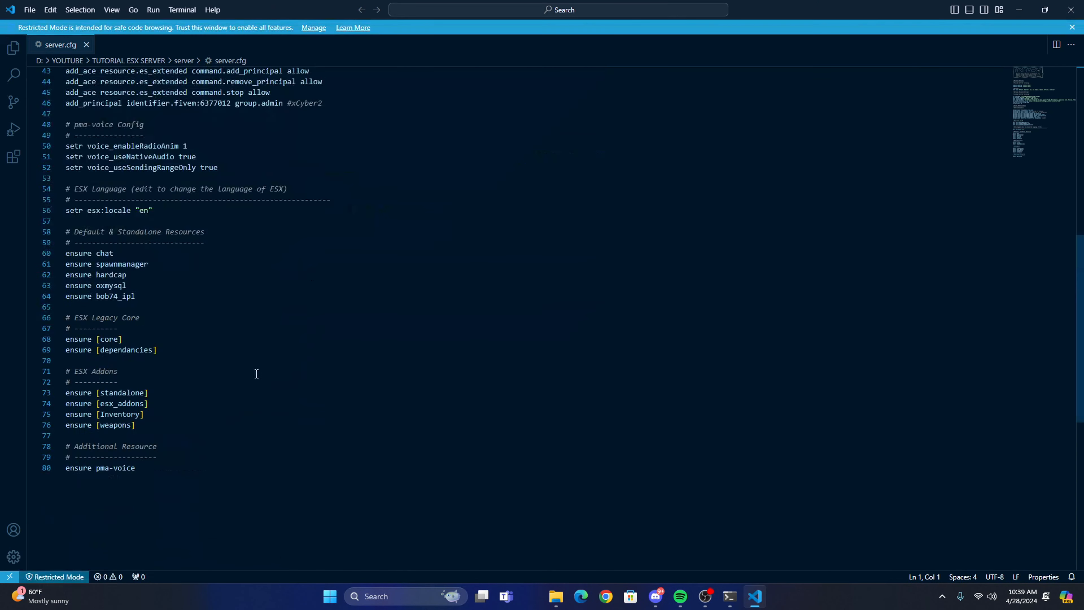
scroll(257, 374, "down", 3)
left_click_drag(151, 341, 64, 344)
left_click(141, 340)
left_click(174, 346)
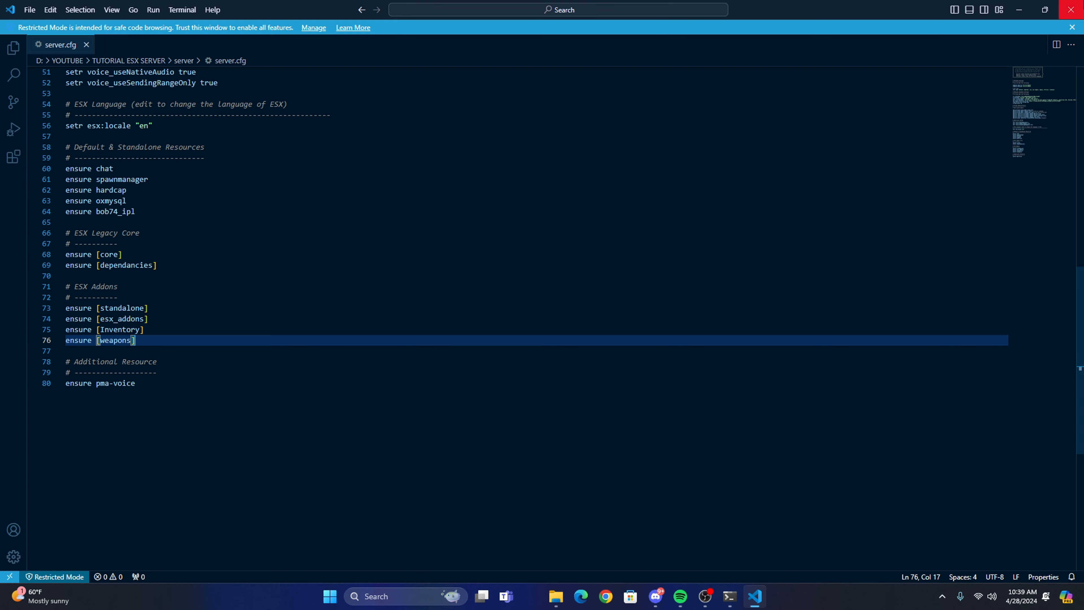
left_click(1071, 9)
Copy the kyros-weapon-pack-v1 folder from the zip archive into resources\[weapons] and close the archive window.
left_click(165, 121)
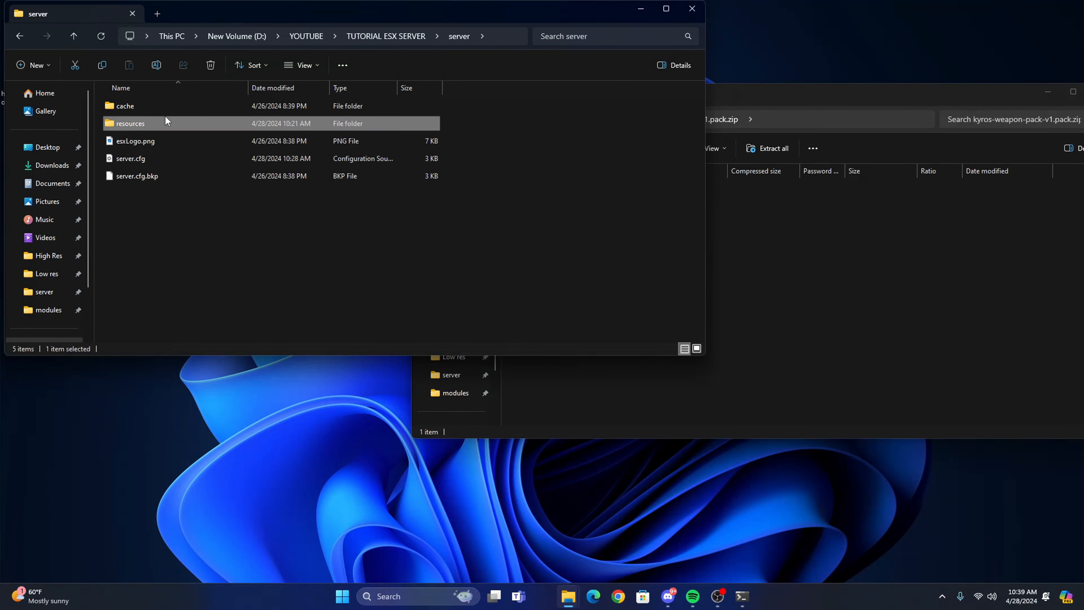
double_click(165, 120)
double_click(144, 199)
key("alt+Tab")
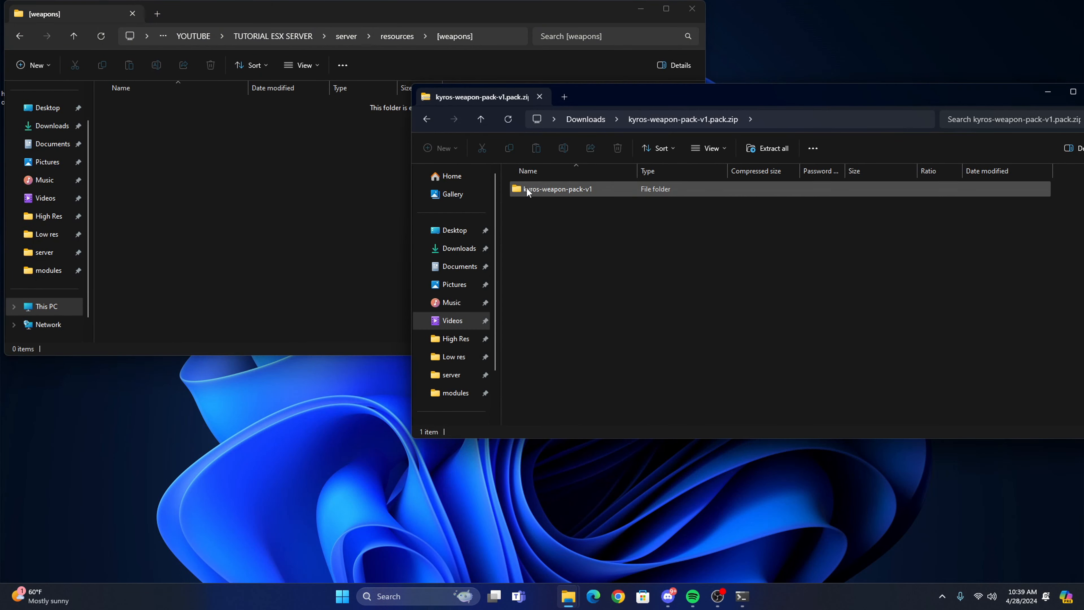
left_click_drag(527, 190, 682, 269)
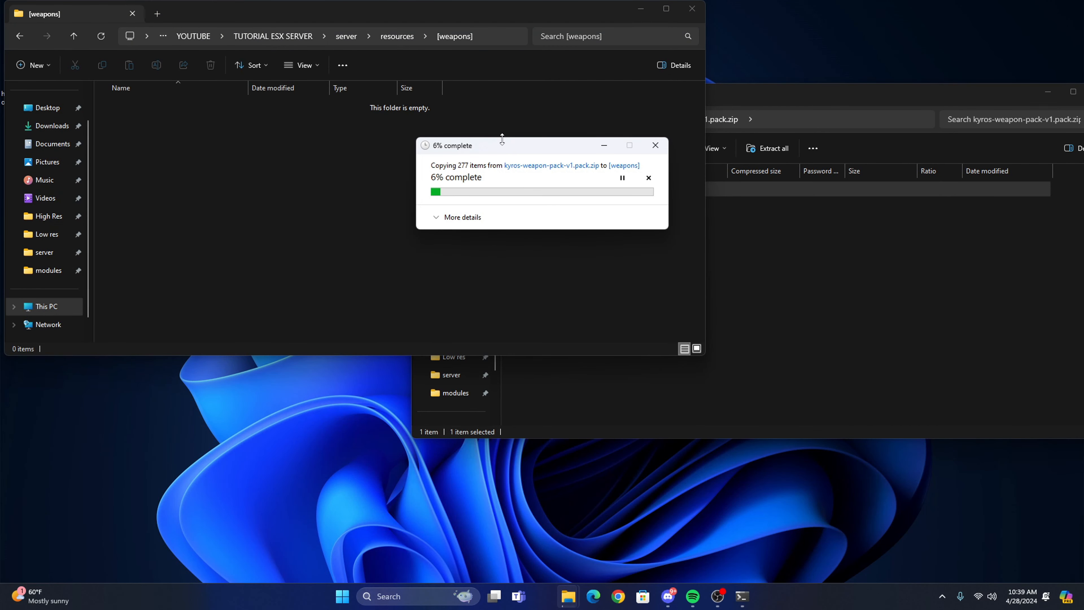
left_click(813, 308)
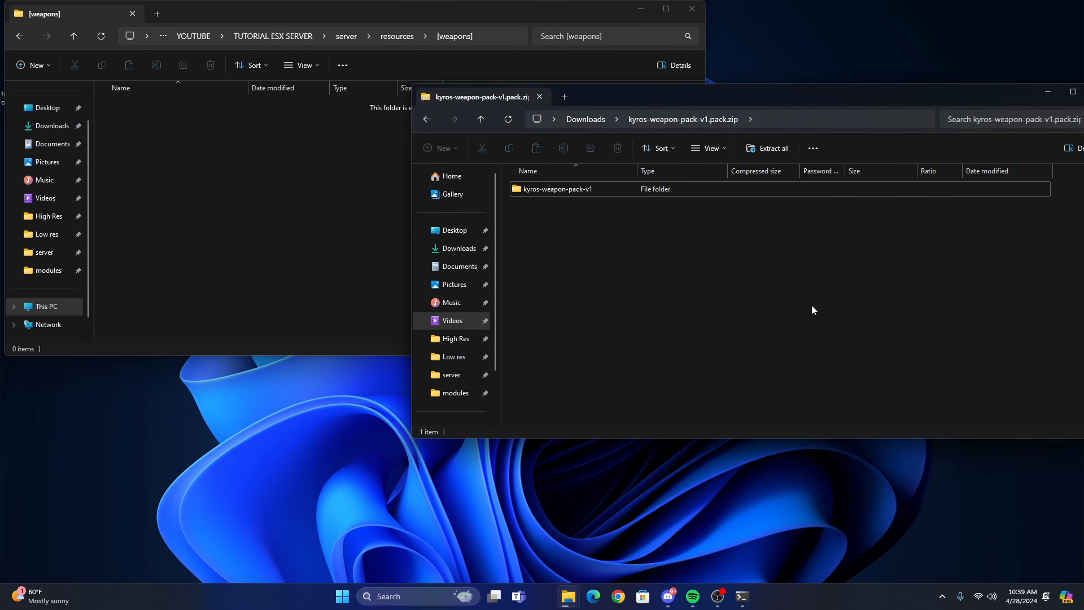
left_click_drag(789, 109, 526, 138)
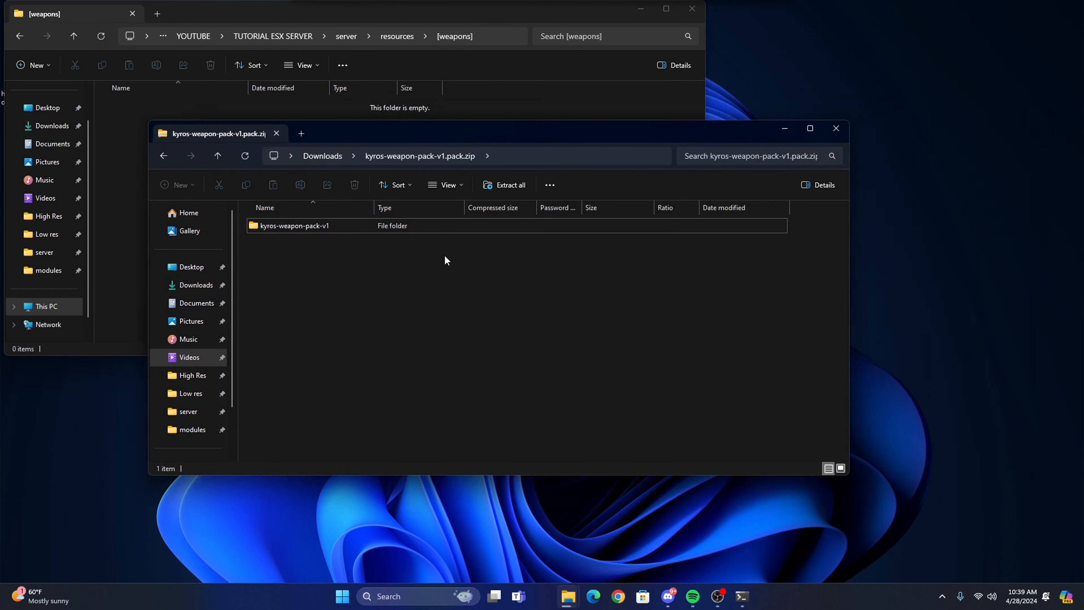
left_click(835, 128)
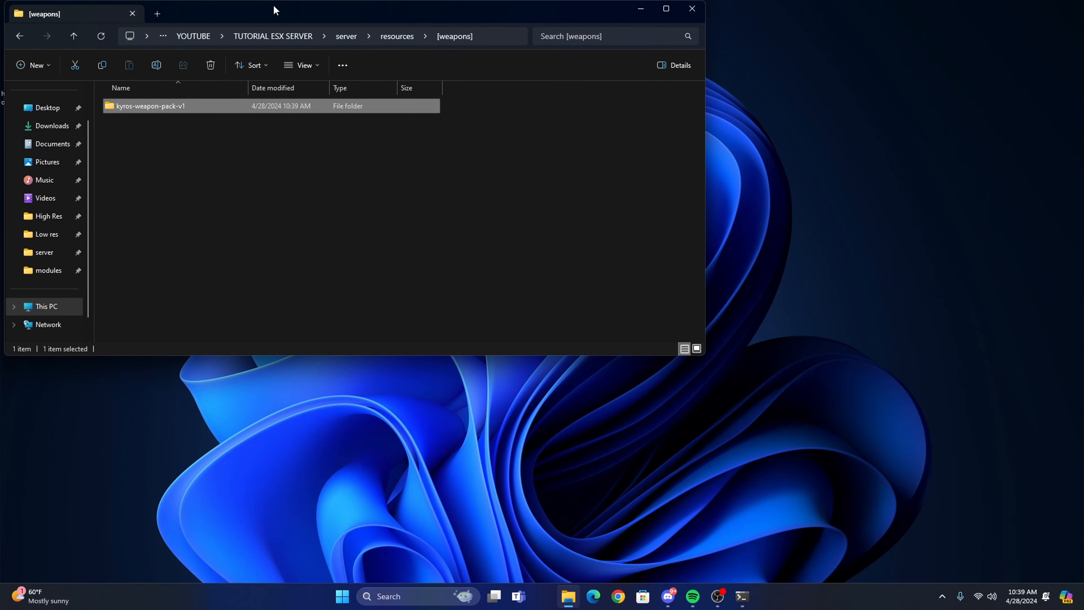
Open the copied kyros-weapon-pack-v1 folder and show its [images] folder in a separate window beside it.
left_click_drag(274, 7, 520, 70)
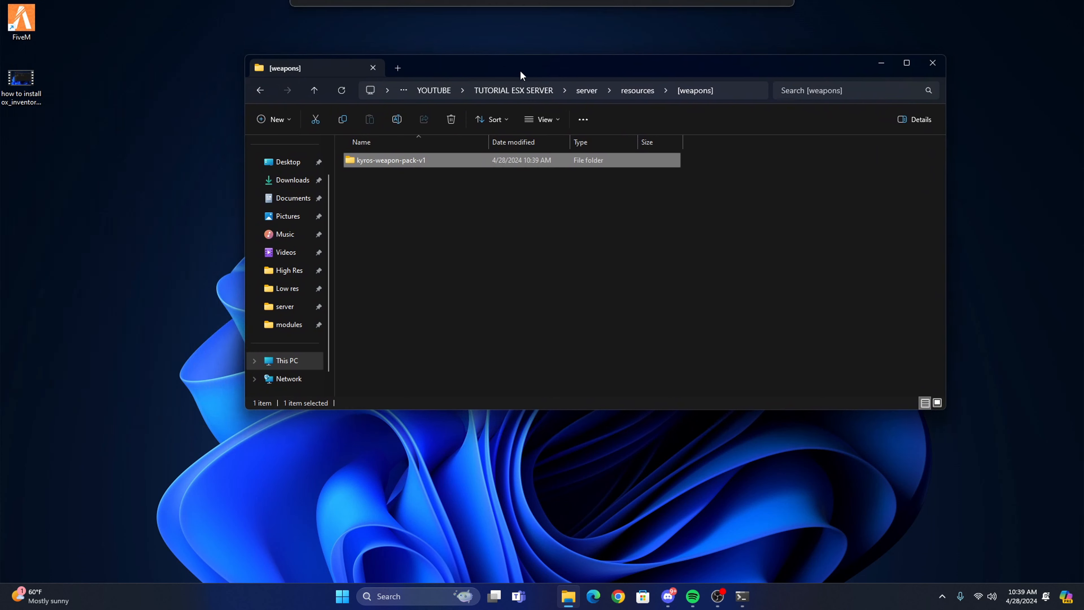
double_click(389, 160)
right_click(365, 161)
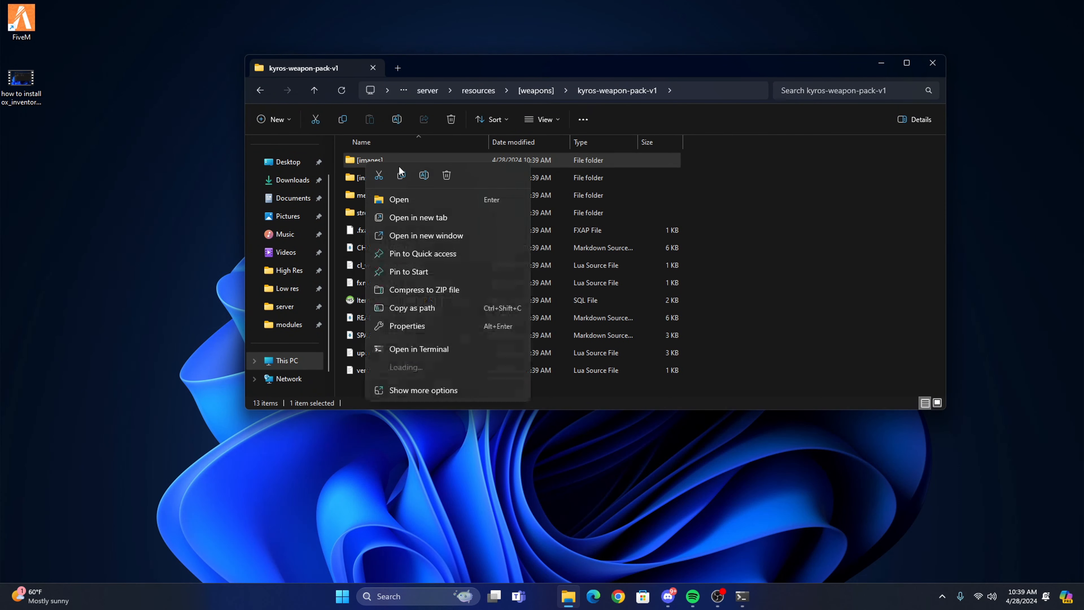
left_click(444, 236)
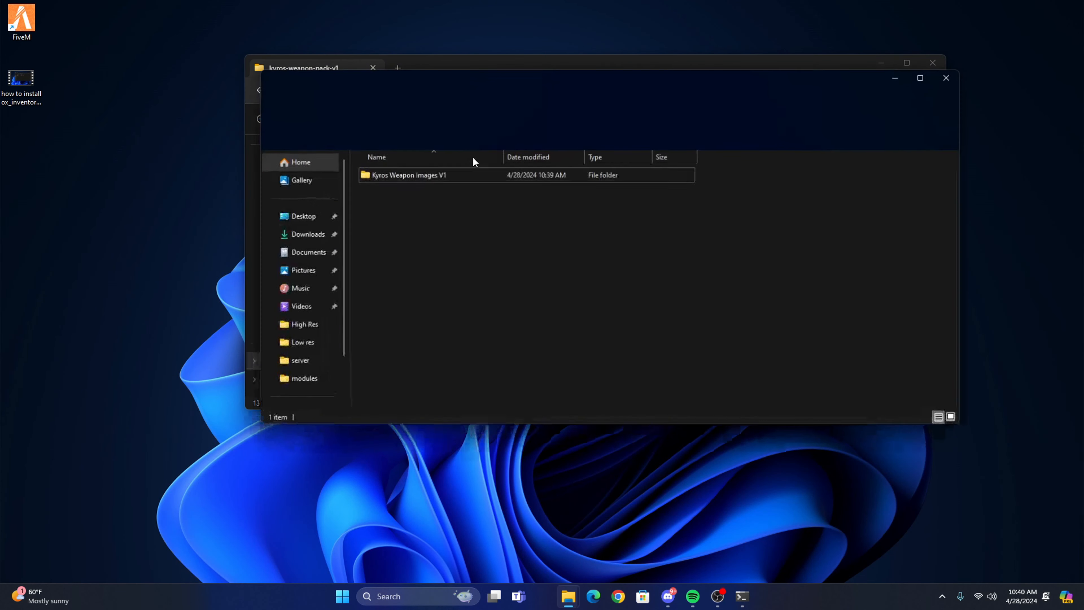
left_click_drag(445, 82, 742, 135)
left_click_drag(515, 66, 394, 44)
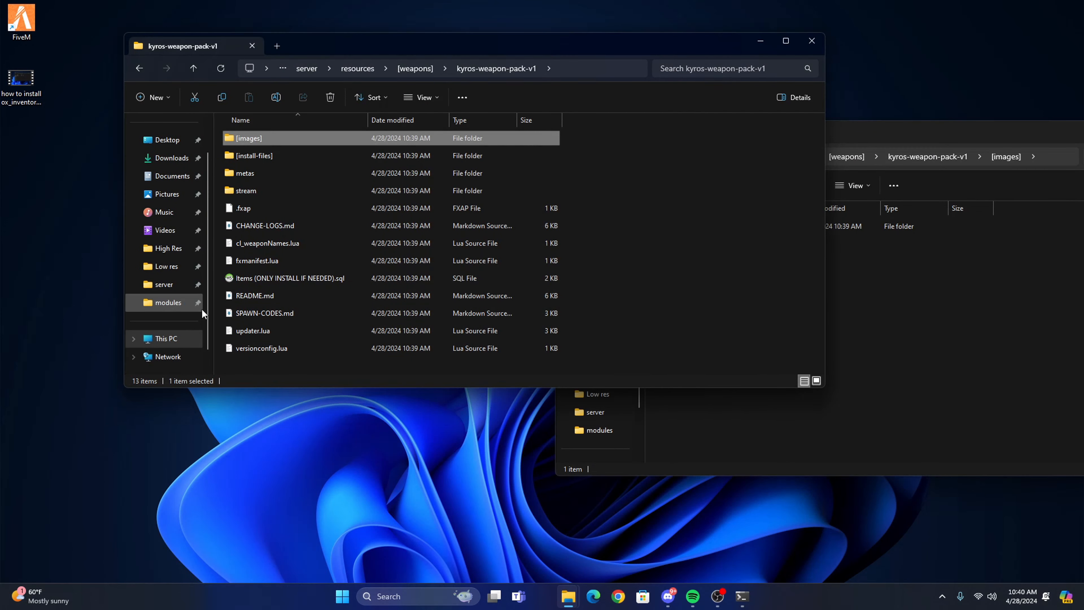
left_click(679, 421)
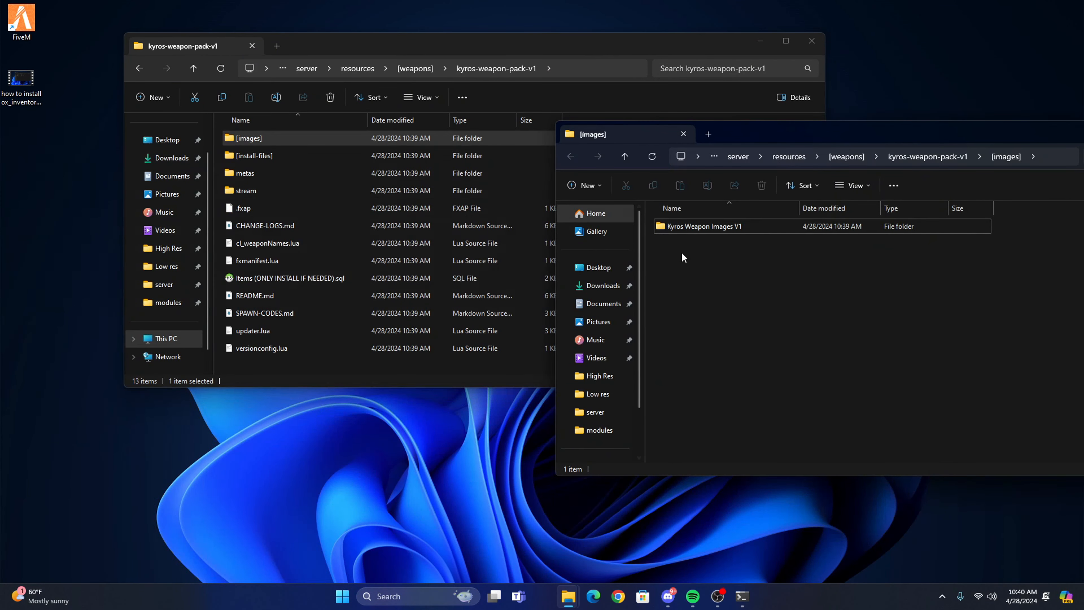
Open the YOUTUBE\TUTORIAL ESX SERVER\server folder on New Volume (D:) in another new window.
right_click(168, 340)
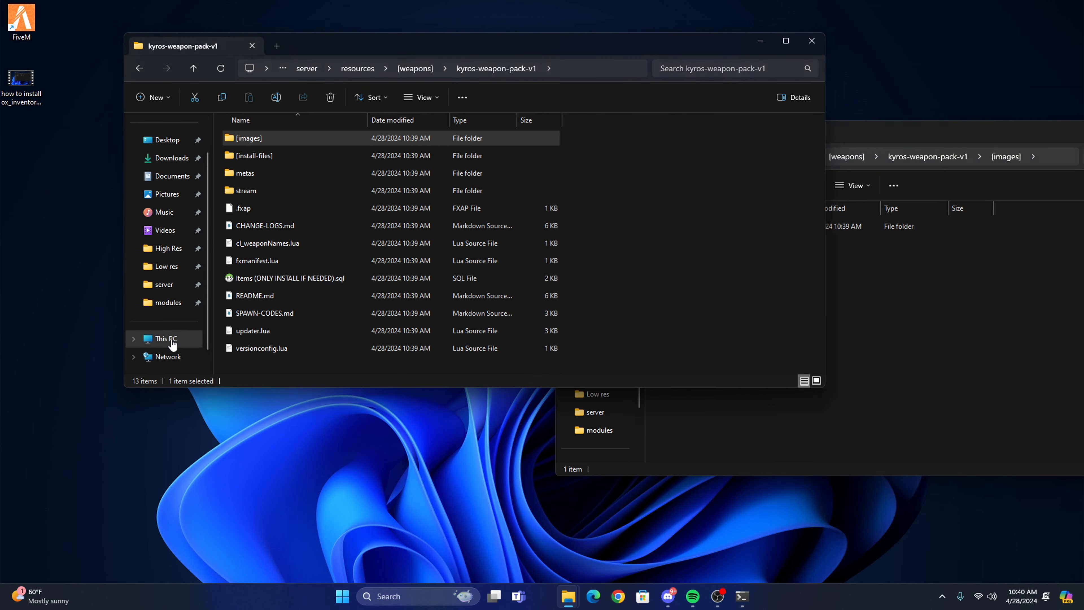
left_click(261, 196)
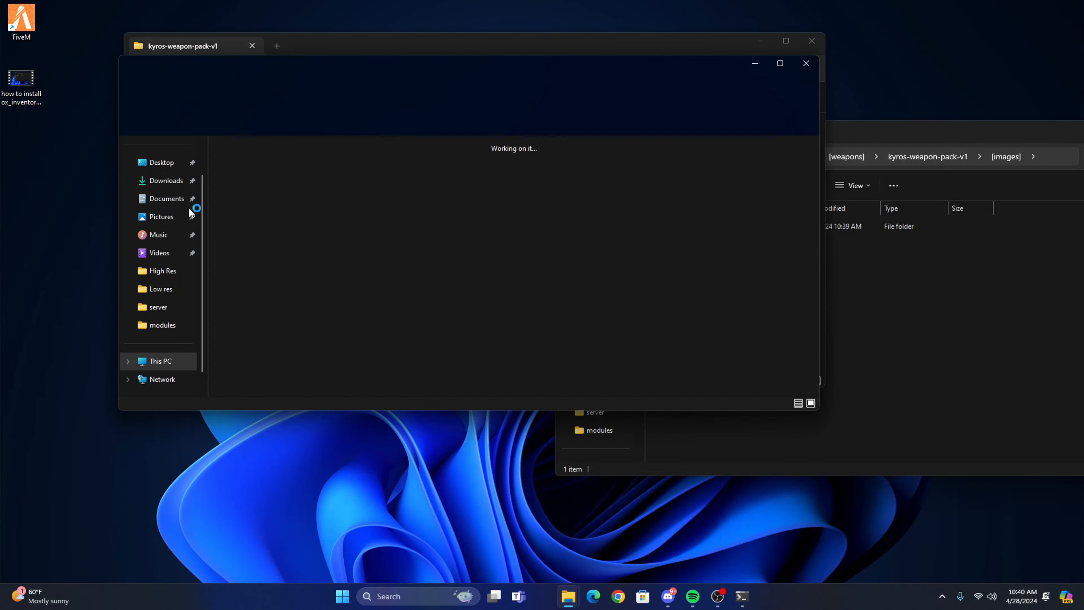
double_click(391, 174)
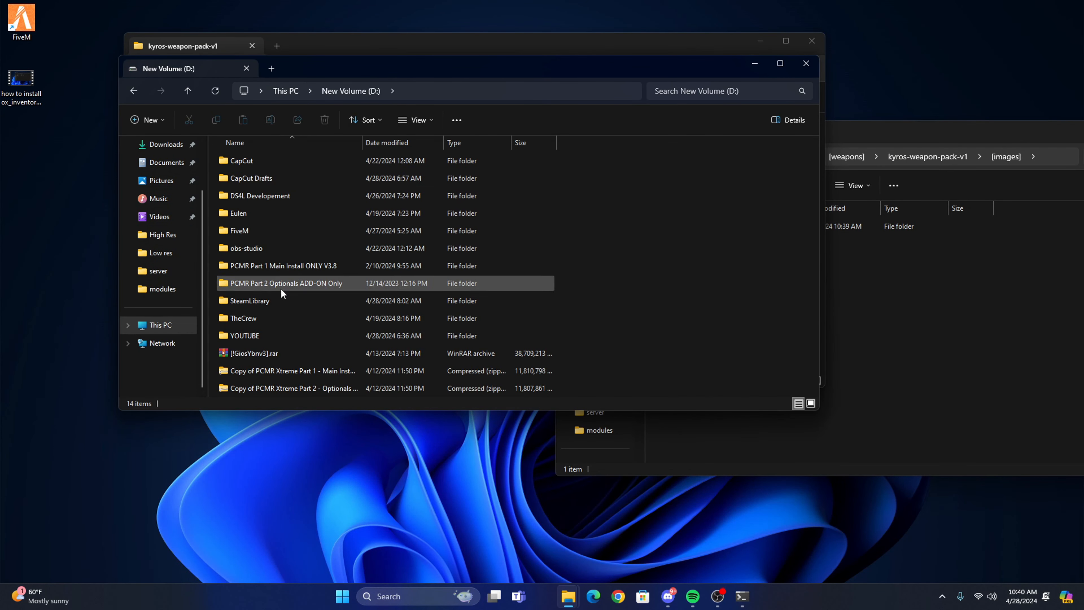
double_click(256, 333)
left_click(275, 178)
double_click(274, 177)
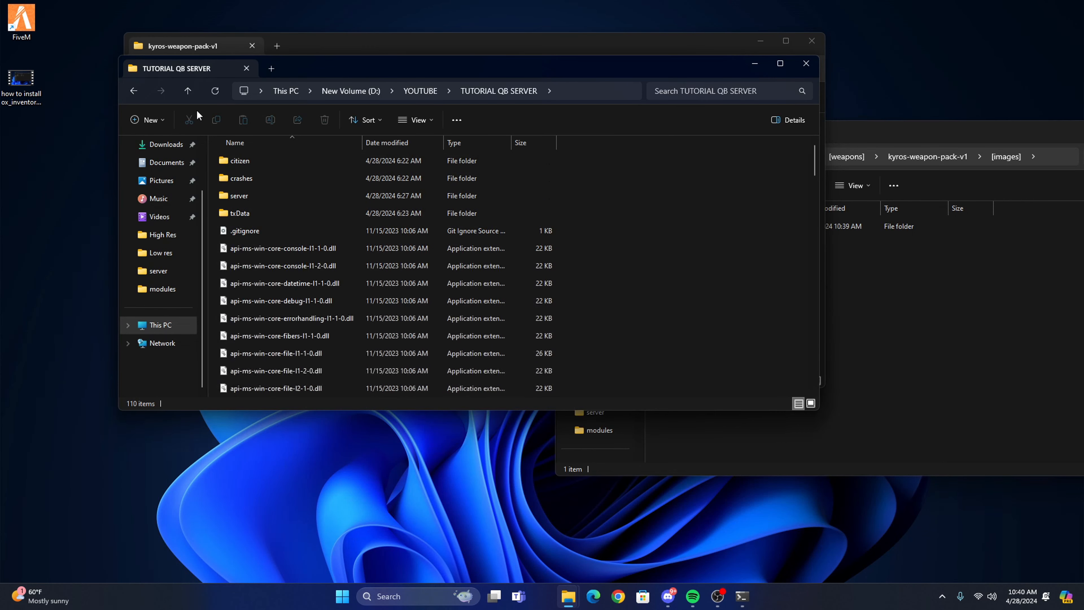
key("alt+Left")
double_click(261, 162)
double_click(248, 197)
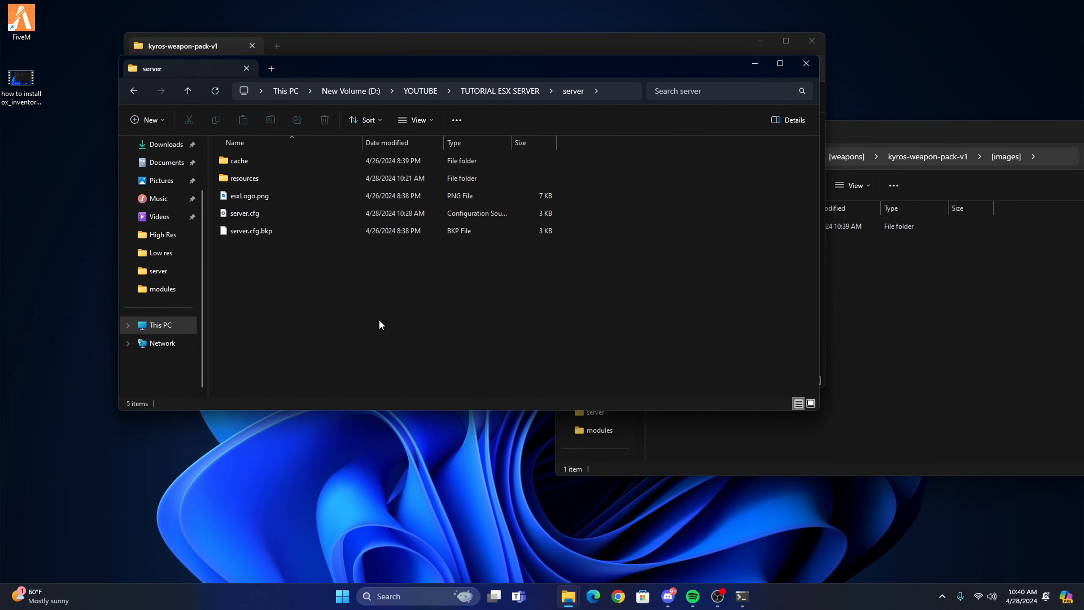
Open the resources\[Inventory]\ox_inventory\web\images folder of the server.
double_click(255, 175)
double_click(267, 231)
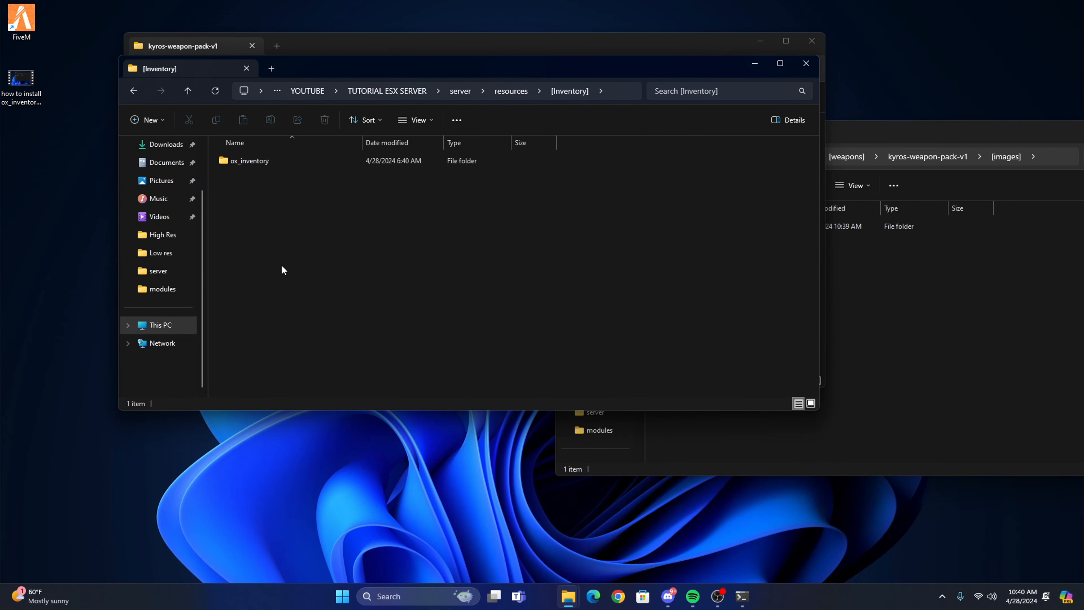
double_click(256, 163)
double_click(256, 229)
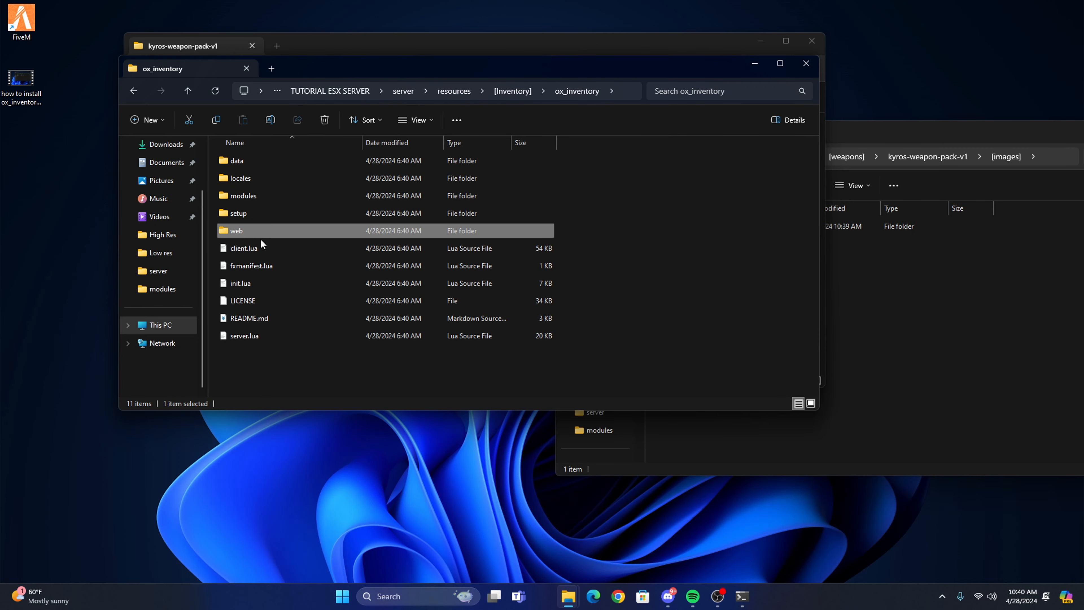
double_click(262, 179)
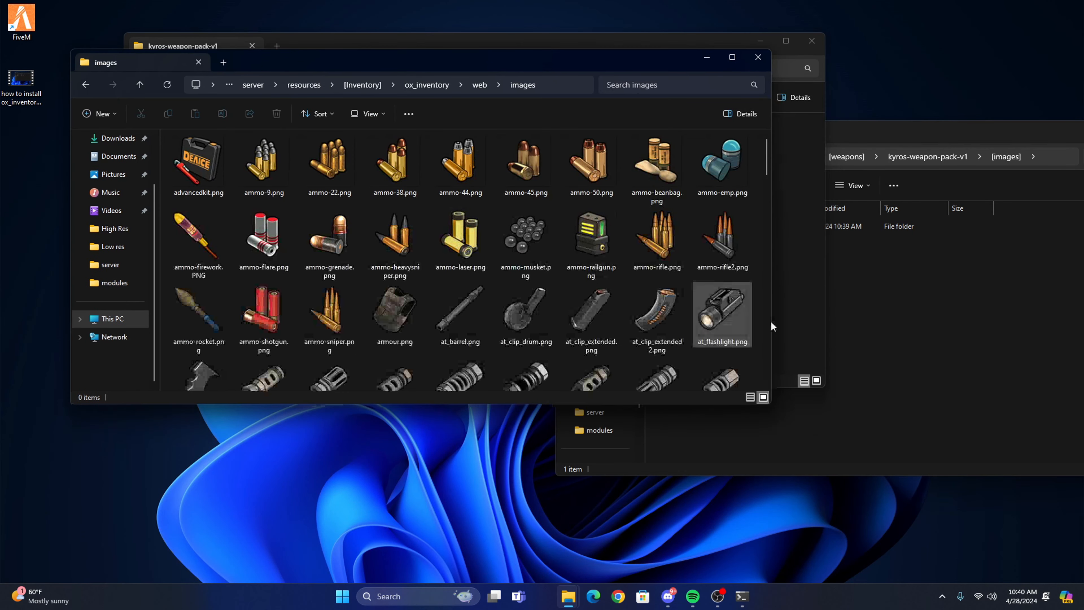
Move all weapon images from the pack's Kyros Weapon Images V1 folder into ox_inventory\web\images, replacing the existing WEAPON_G18C.png.
left_click(848, 327)
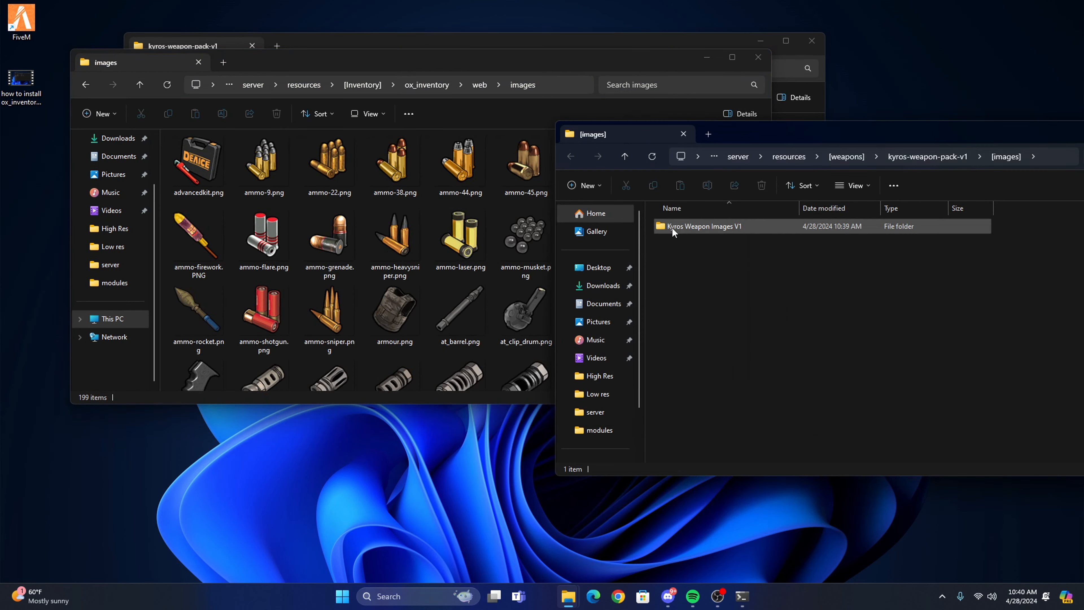
double_click(673, 230)
left_click_drag(756, 133, 522, 82)
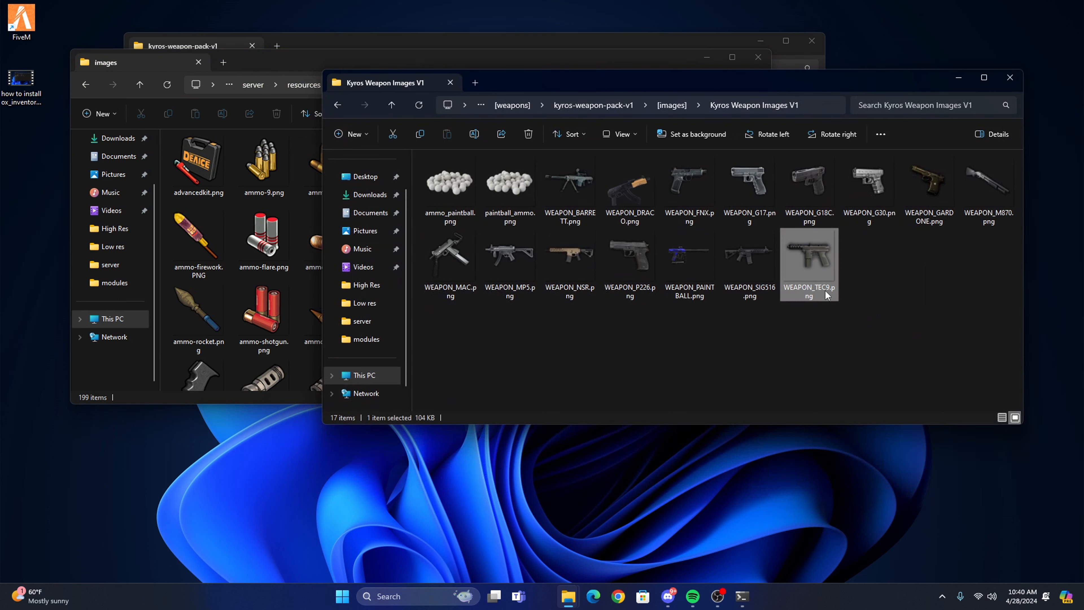
key("ctrl+a")
left_click_drag(633, 225, 256, 209)
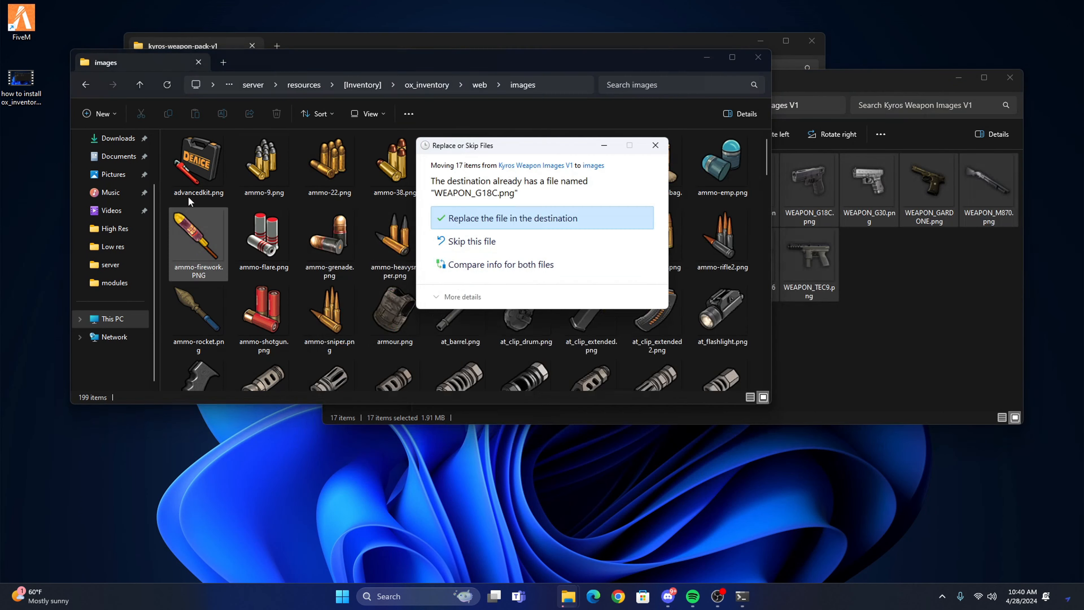
left_click(473, 218)
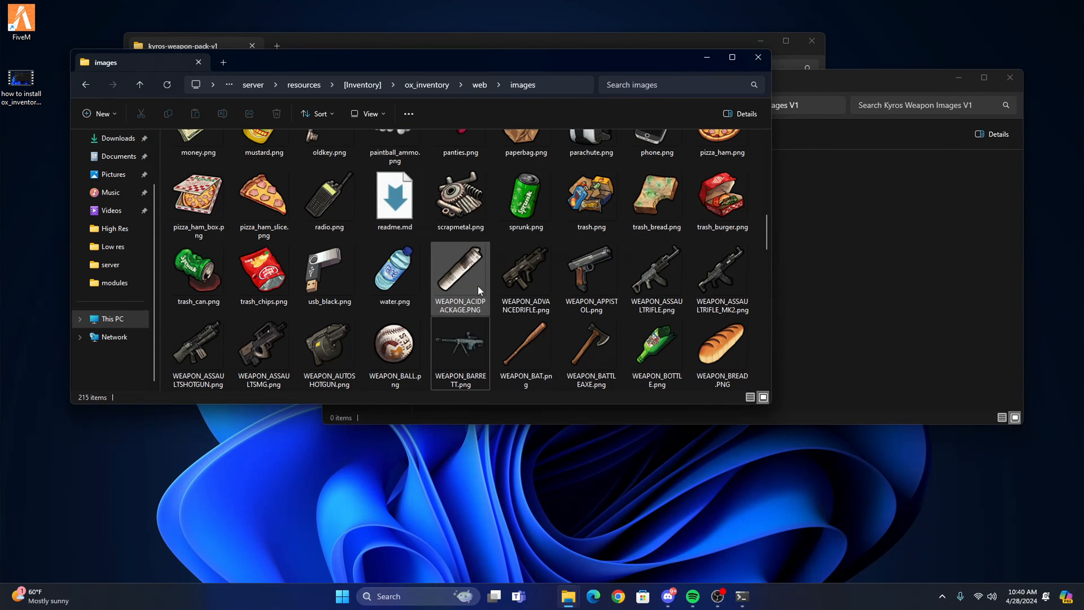
Look over the images in ox_inventory\web\images and close the emptied Kyros Weapon Images V1 window.
scroll(478, 285, "down", 1)
left_click(847, 279)
left_click_drag(631, 85, 565, 106)
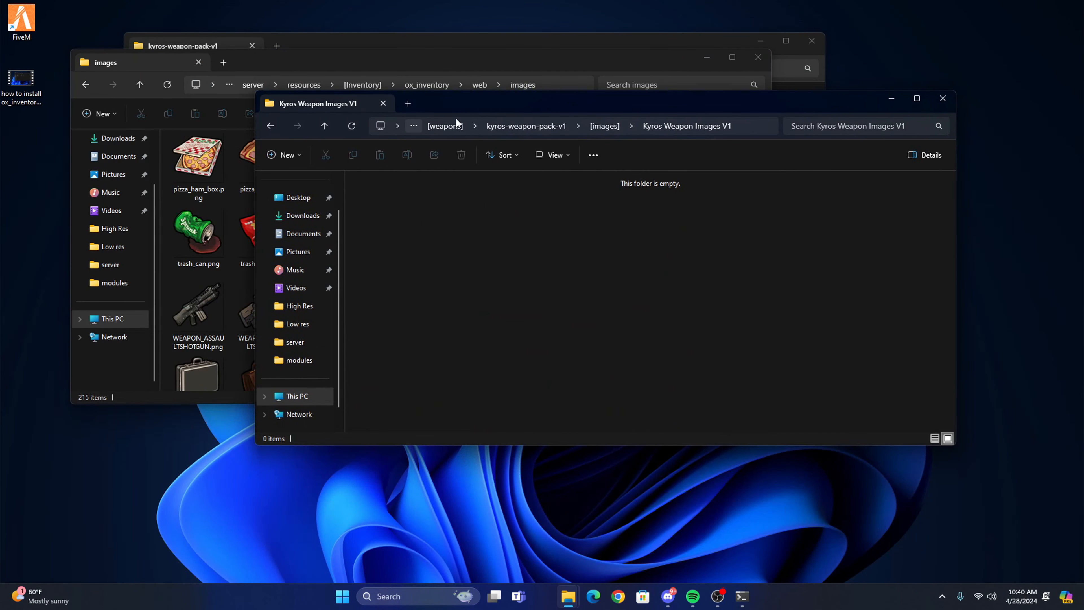
left_click(944, 99)
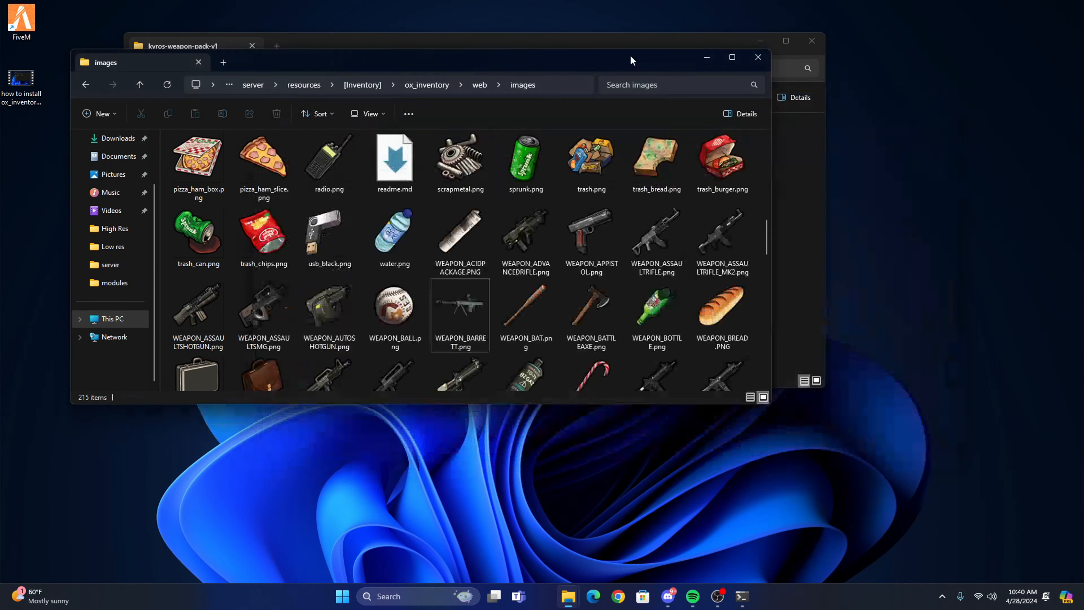
Go back up to the ox_inventory folder and open weapons.lua from its data folder in the code editor.
left_click_drag(564, 63, 518, 61)
left_click_drag(240, 62, 266, 62)
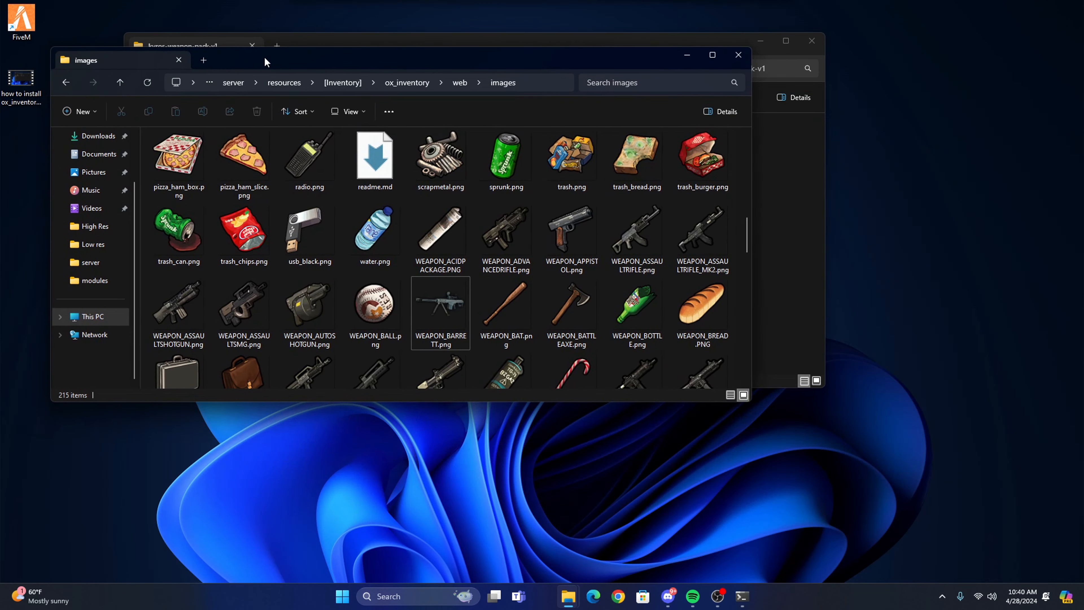
left_click(117, 81)
left_click(117, 81)
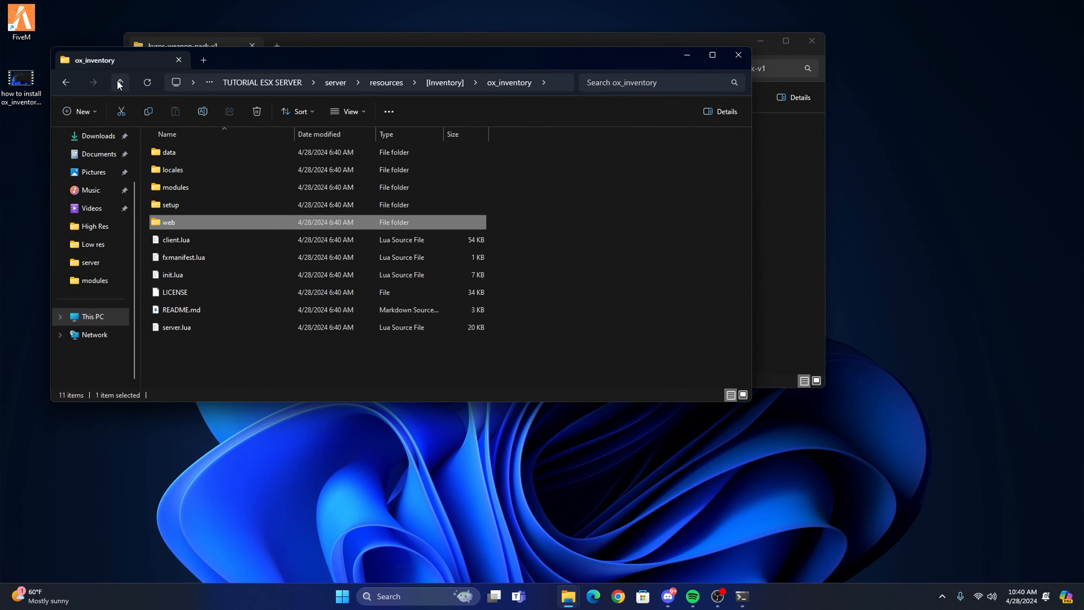
double_click(171, 152)
left_click(207, 293)
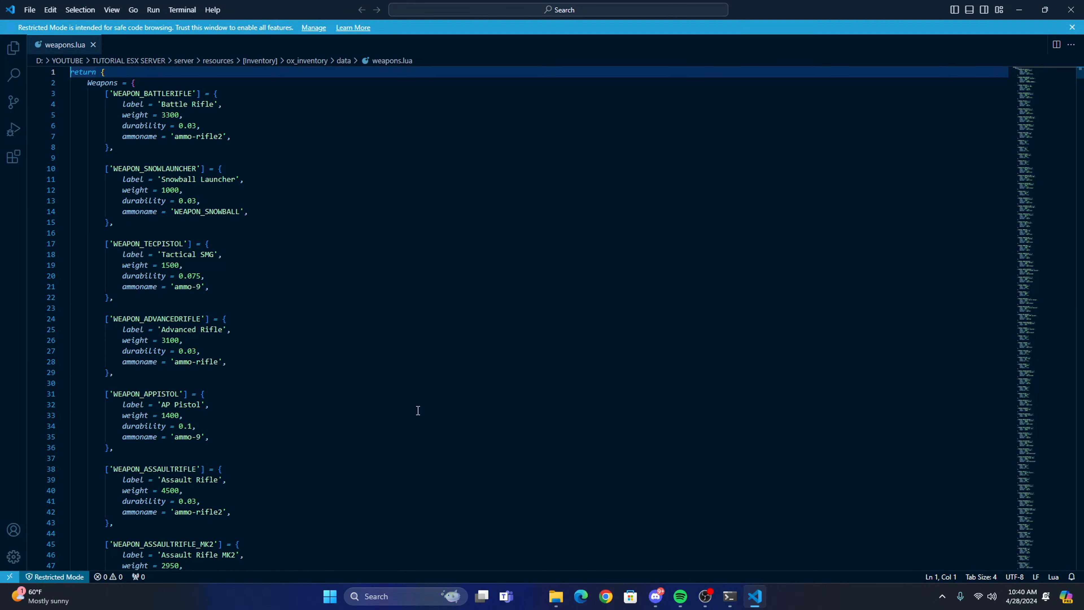
Open OX-INSTALLATION.md from the [install-files] folder of kyros-weapon-pack-v1 alongside weapons.lua.
mouse_move(557, 598)
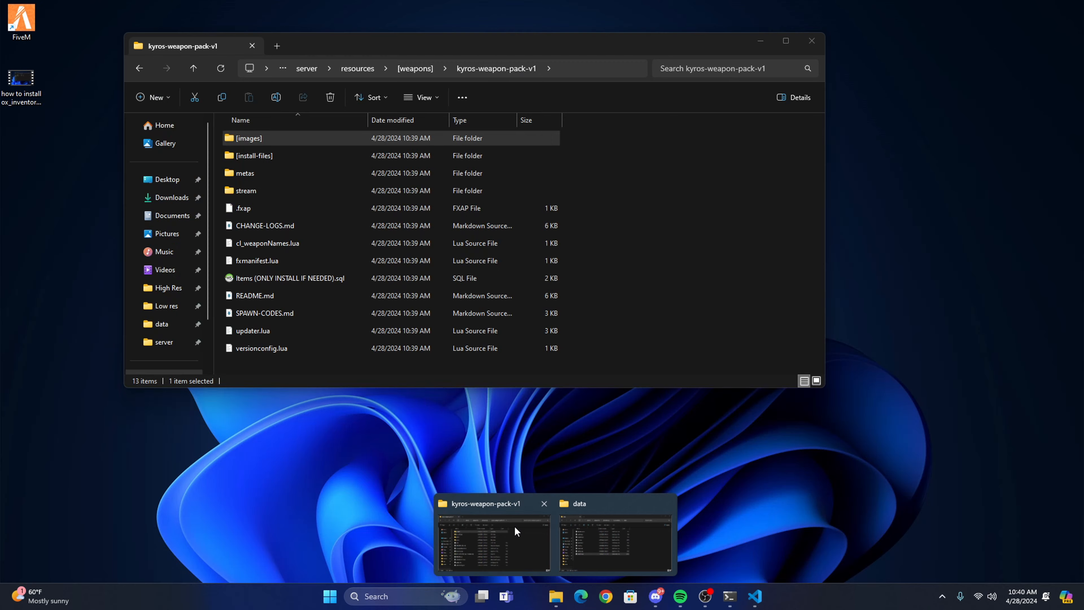
left_click(515, 526)
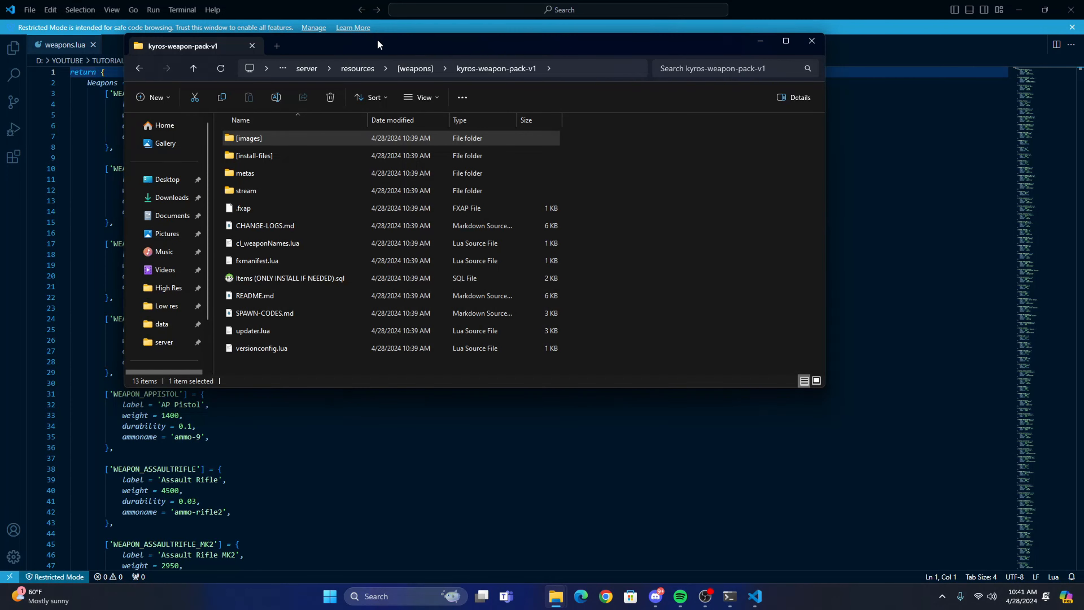
left_click_drag(443, 48, 615, 69)
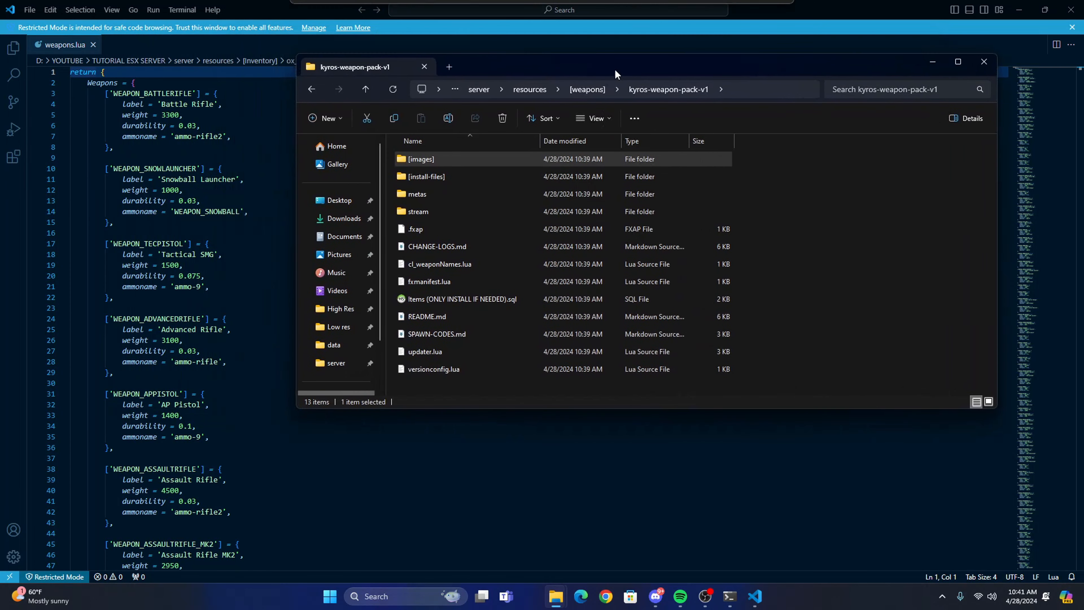
double_click(434, 179)
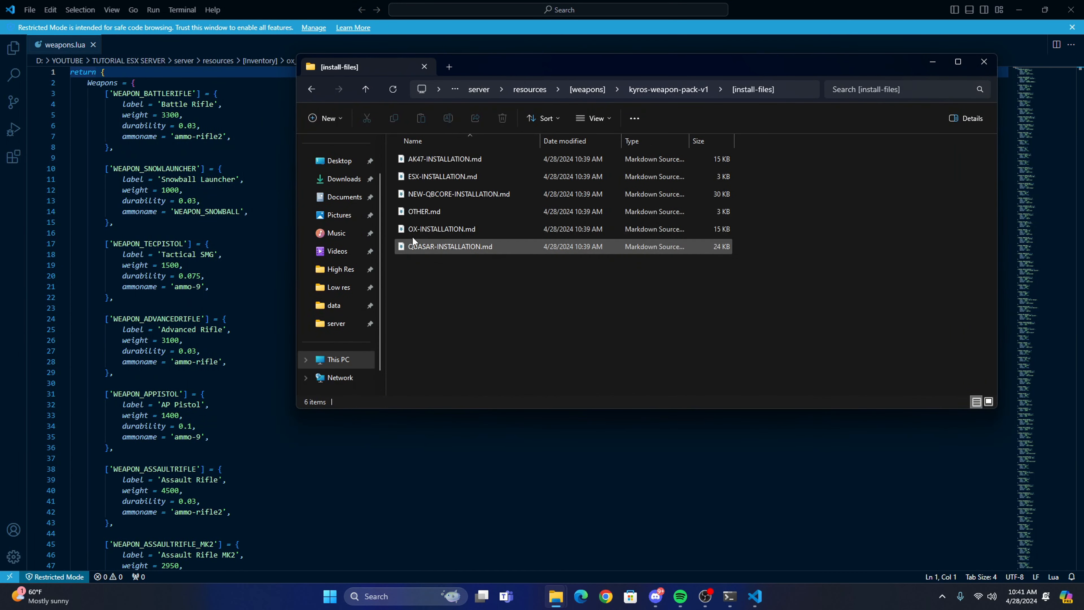
double_click(429, 229)
Examine the four installation steps in OX-INSTALLATION.md, especially where the first code list goes, down to the First Code section.
scroll(305, 388, "down", 4)
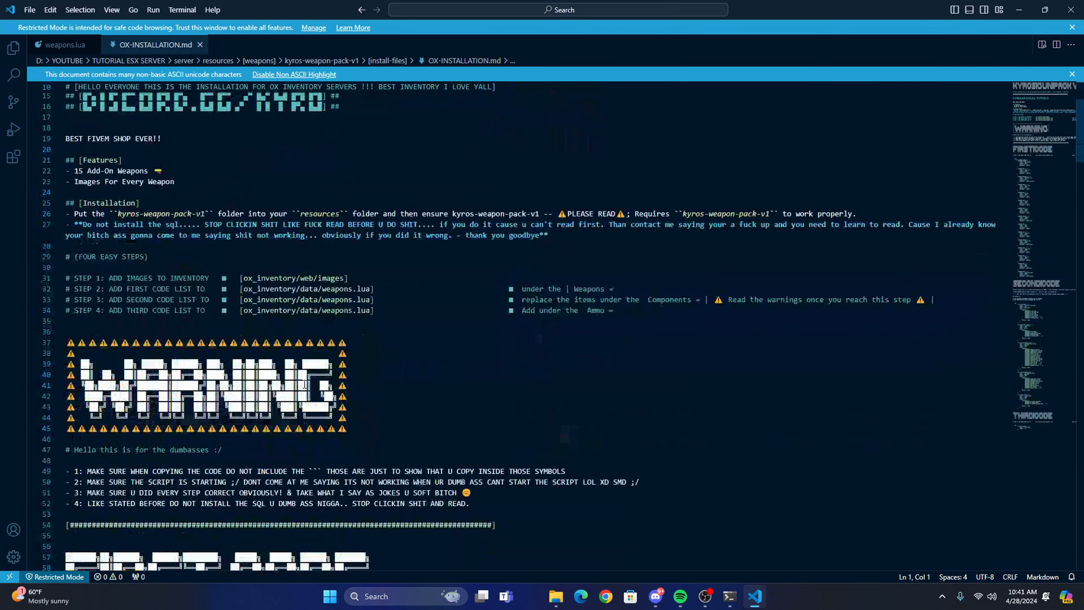
scroll(302, 350, "up", 5)
scroll(299, 305, "down", 4)
left_click_drag(354, 306, 65, 307)
left_click_drag(400, 316, 96, 317)
left_click(184, 317)
scroll(458, 343, "down", 4)
scroll(458, 344, "down", 8)
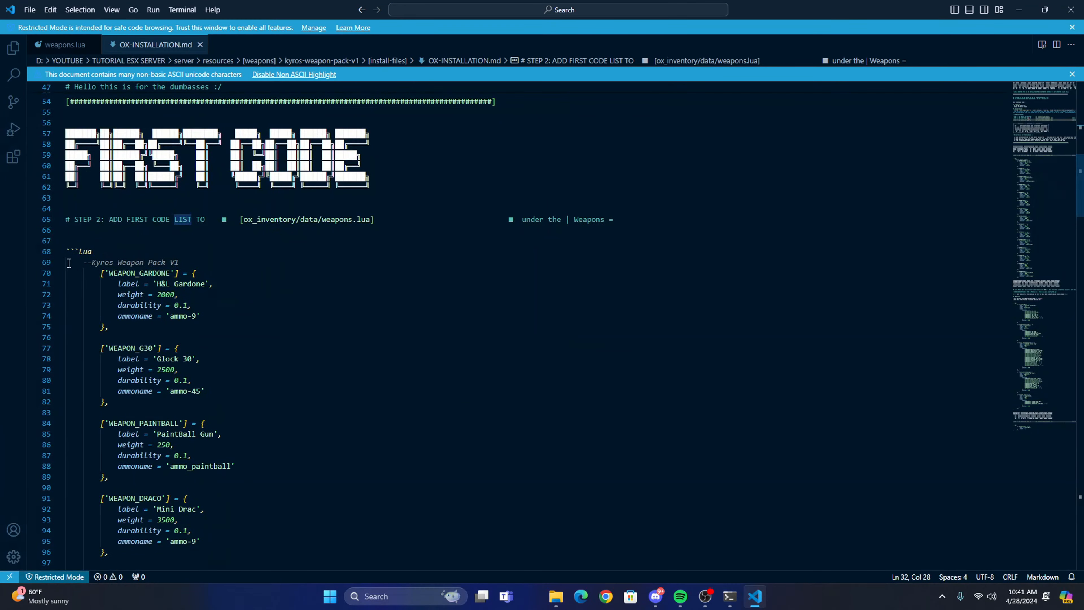
Copy the First Code block from the "--Kyros Weapon Pack V1" comment through the end of the WEAPON_M870 entry, excluding the backticks.
left_click(67, 263)
left_click_drag(187, 263, 88, 262)
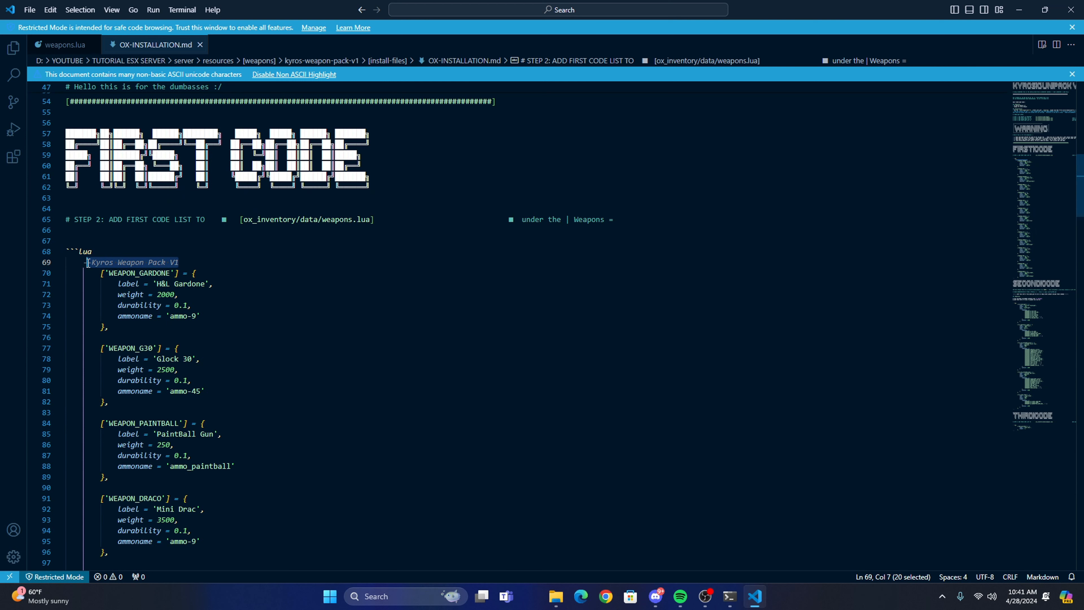
left_click(246, 259)
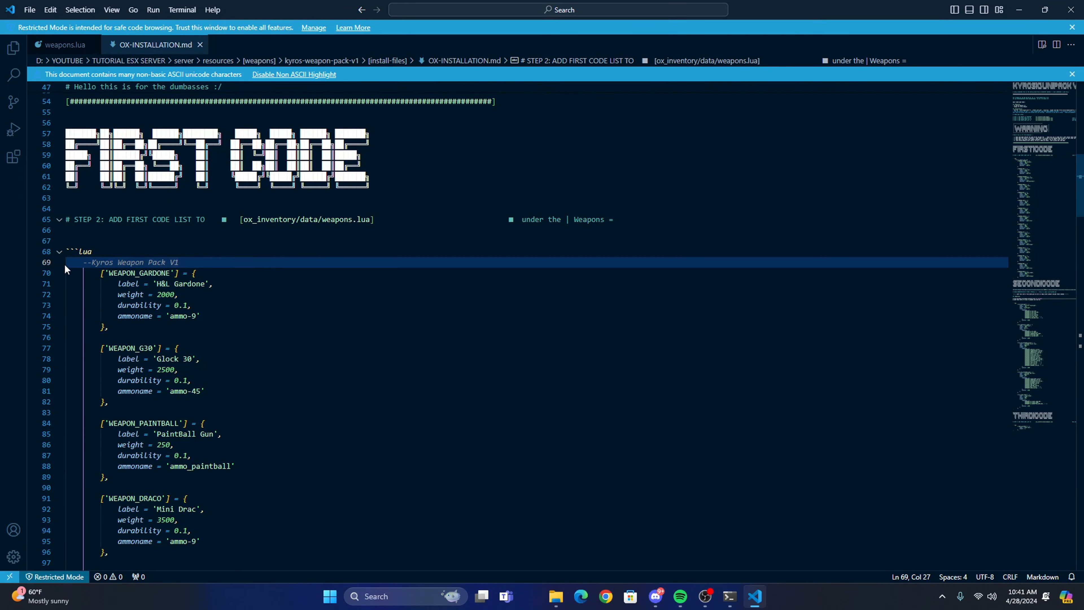
scroll(187, 396, "down", 20)
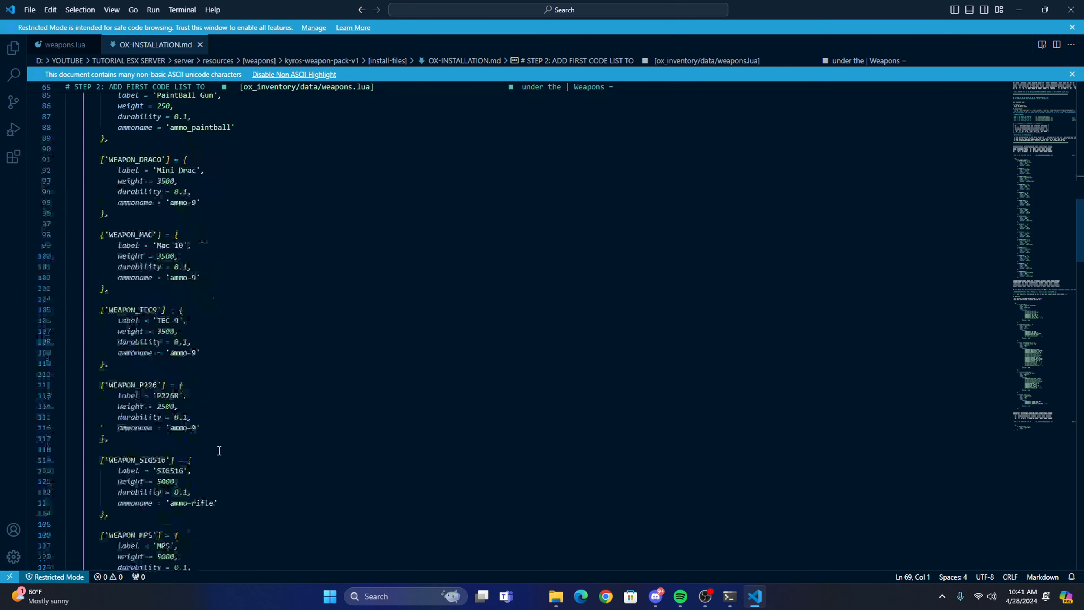
scroll(208, 443, "down", 5)
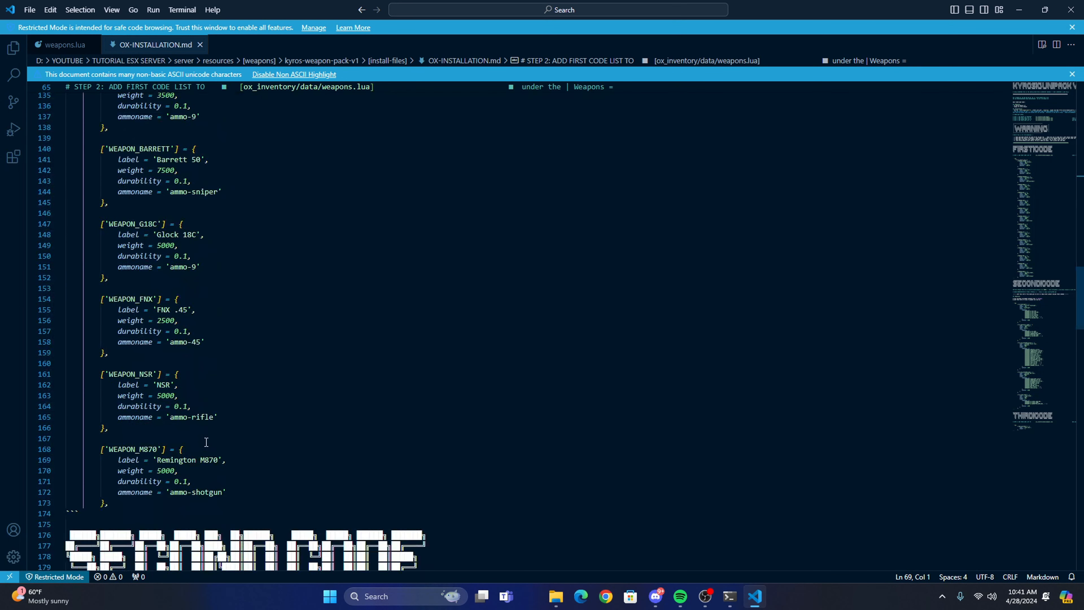
left_click(112, 502, "shift")
scroll(111, 462, "down", 2)
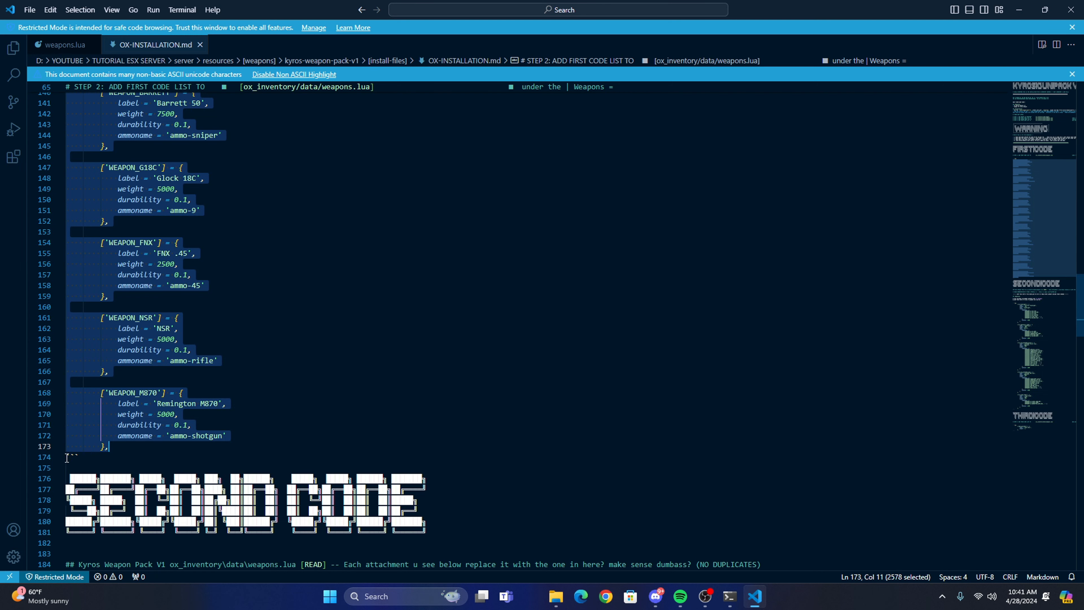
scroll(73, 456, "up", 3)
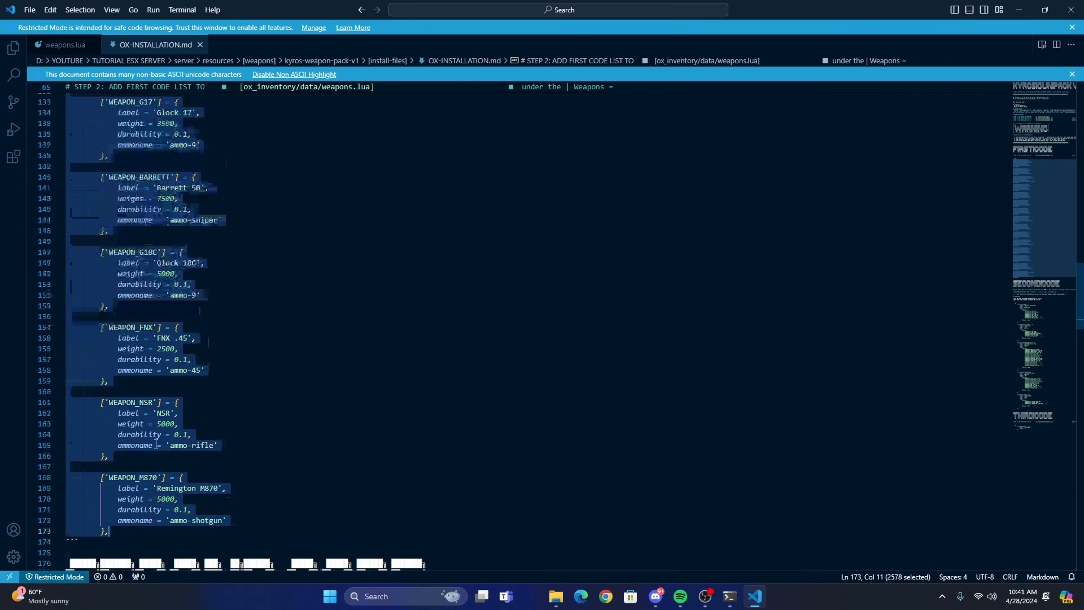
right_click(134, 348)
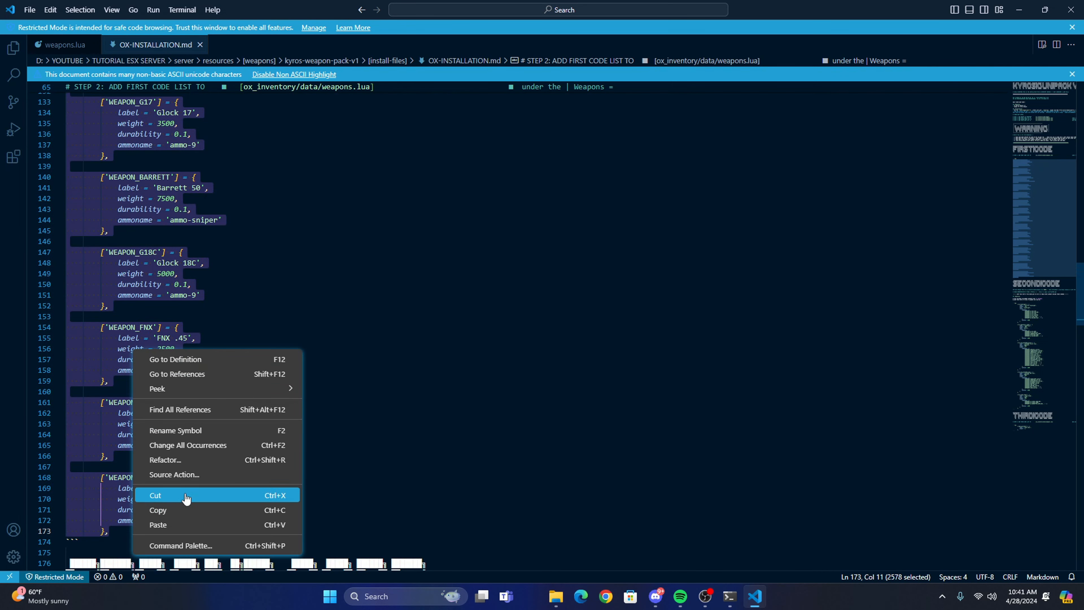
left_click(171, 510)
Paste the copied weapon entries into weapons.lua on a new line directly under "Weapons = {".
scroll(171, 427, "up", 15)
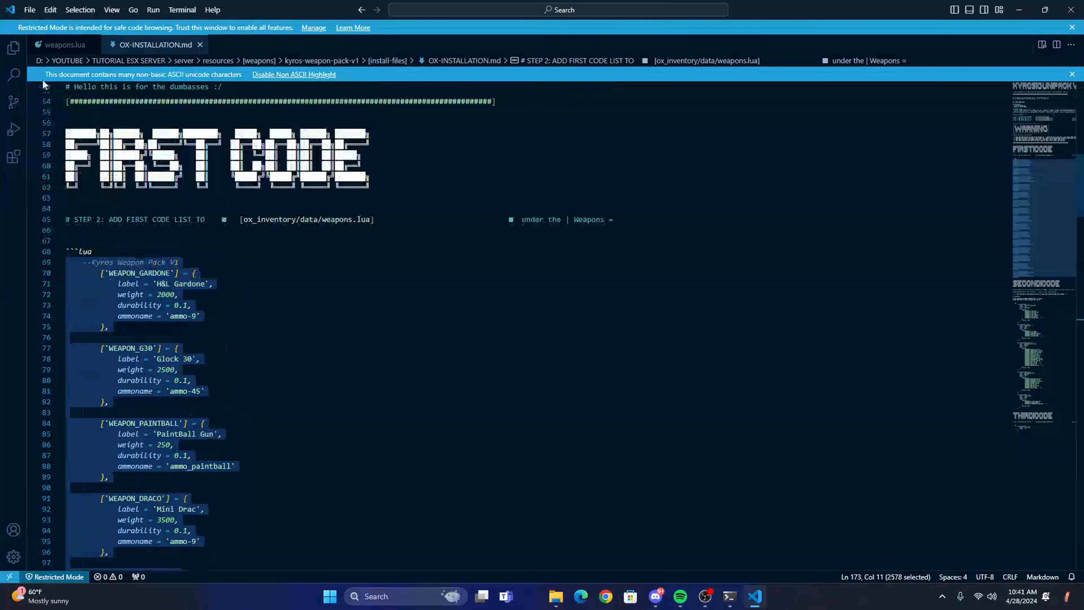
left_click(60, 45)
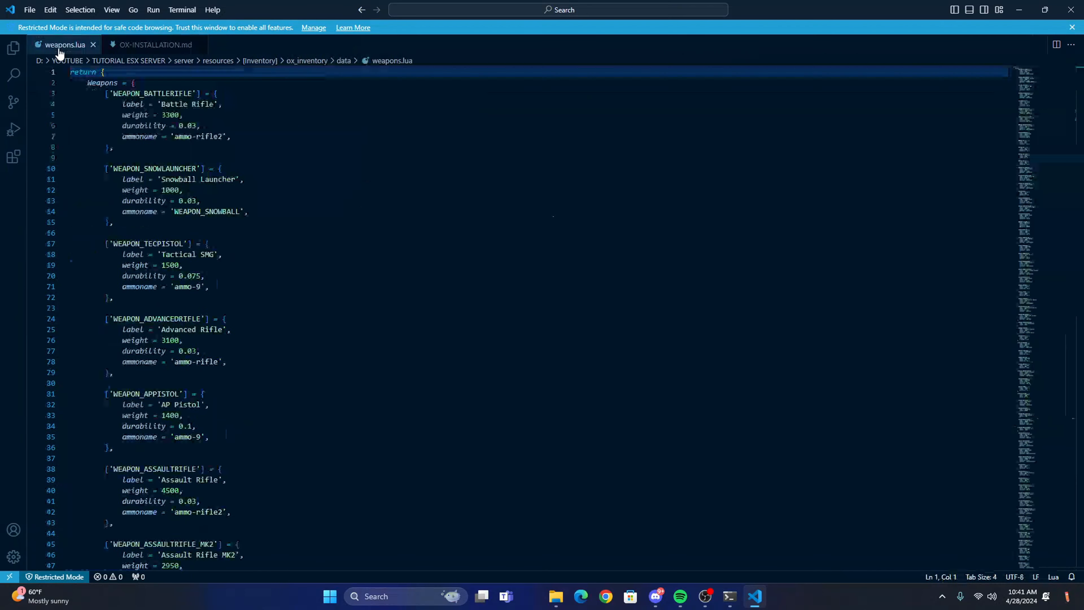
left_click(139, 84)
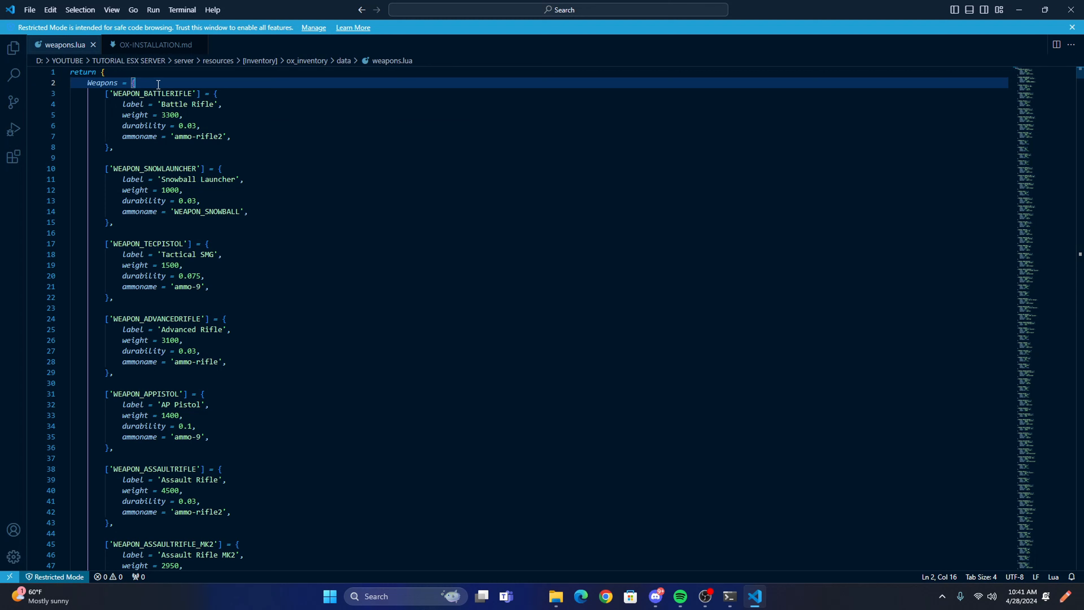
key("Return")
right_click(149, 97)
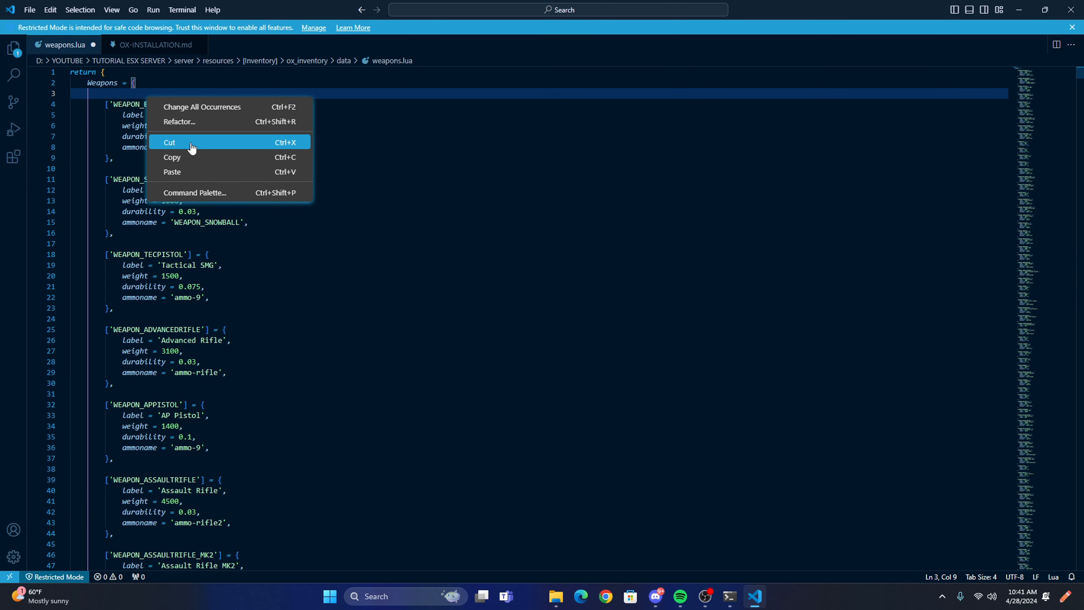
left_click(194, 172)
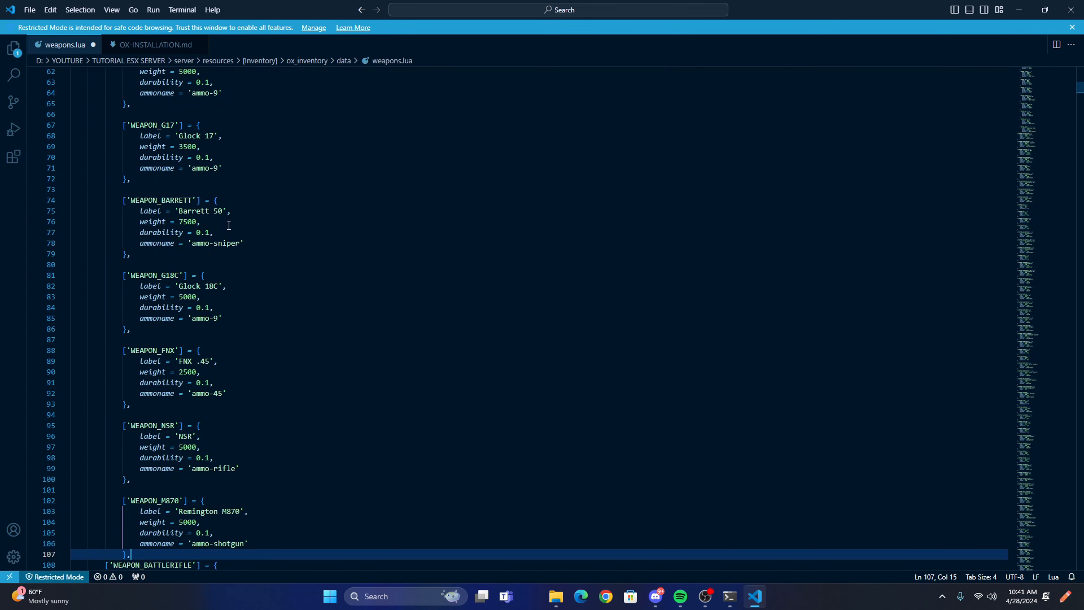
Undo the automatic indentation of the pasted weapon entries, check the block, and save weapons.lua.
scroll(300, 345, "down", 5)
key("ctrl+z")
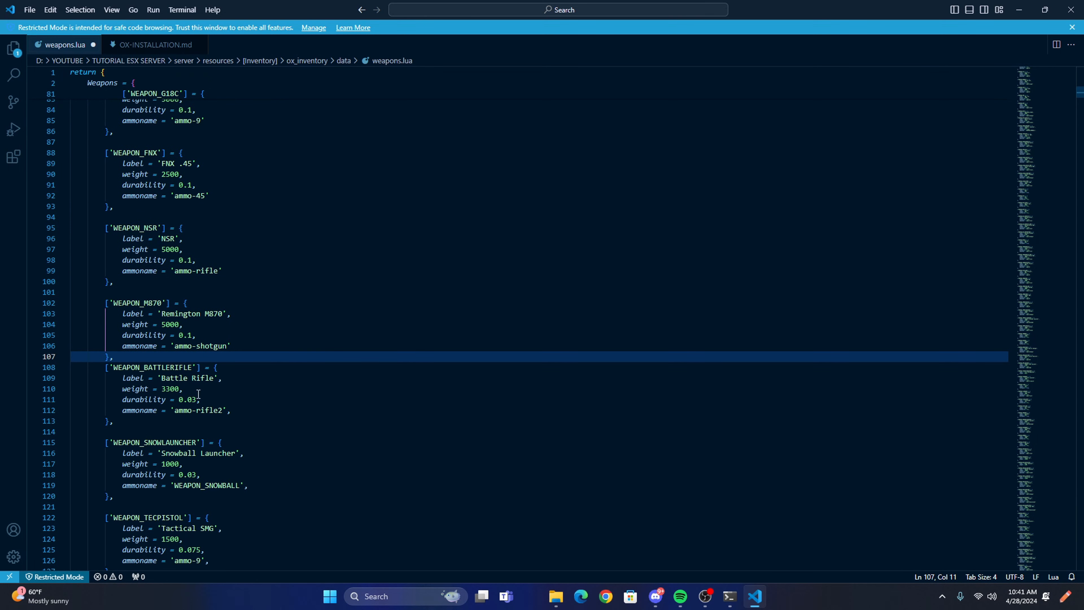
scroll(265, 364, "up", 20)
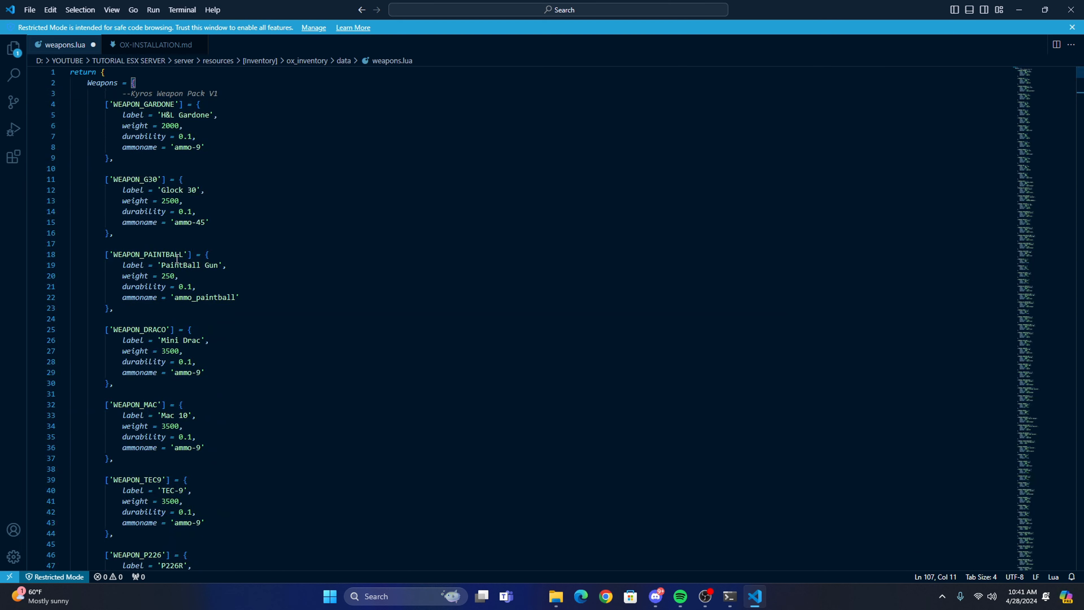
scroll(98, 276, "down", 5)
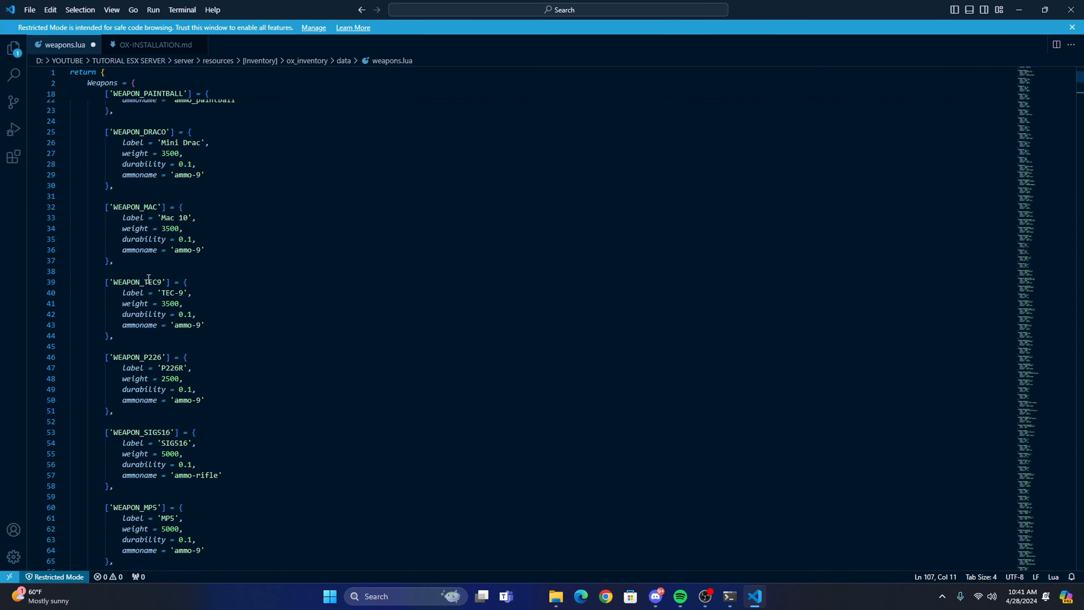
scroll(90, 333, "up", 5)
scroll(83, 375, "down", 15)
scroll(80, 404, "up", 15)
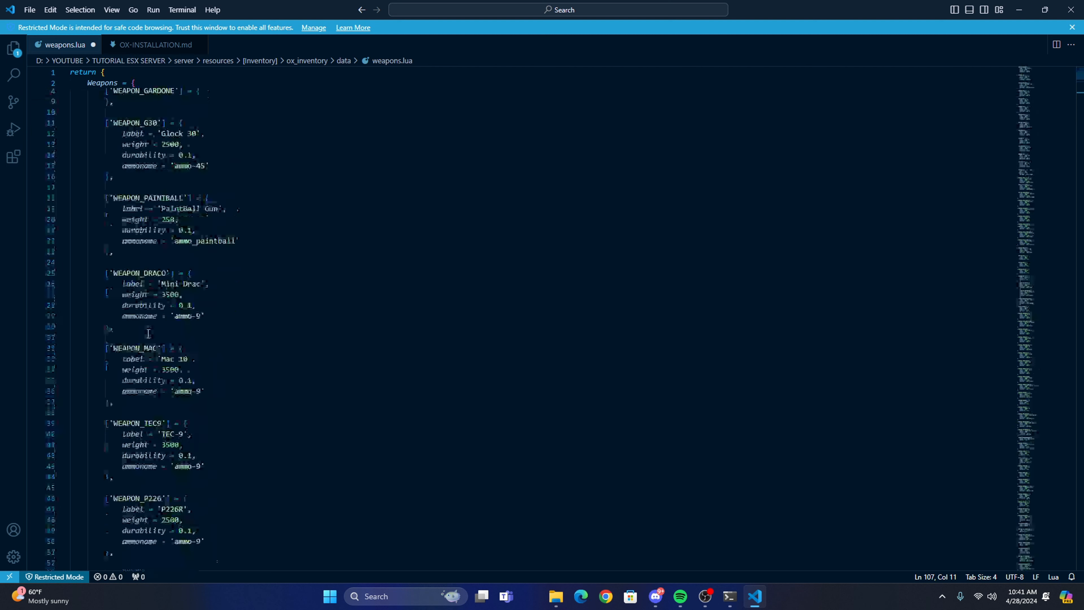
left_click(27, 7)
left_click(52, 191)
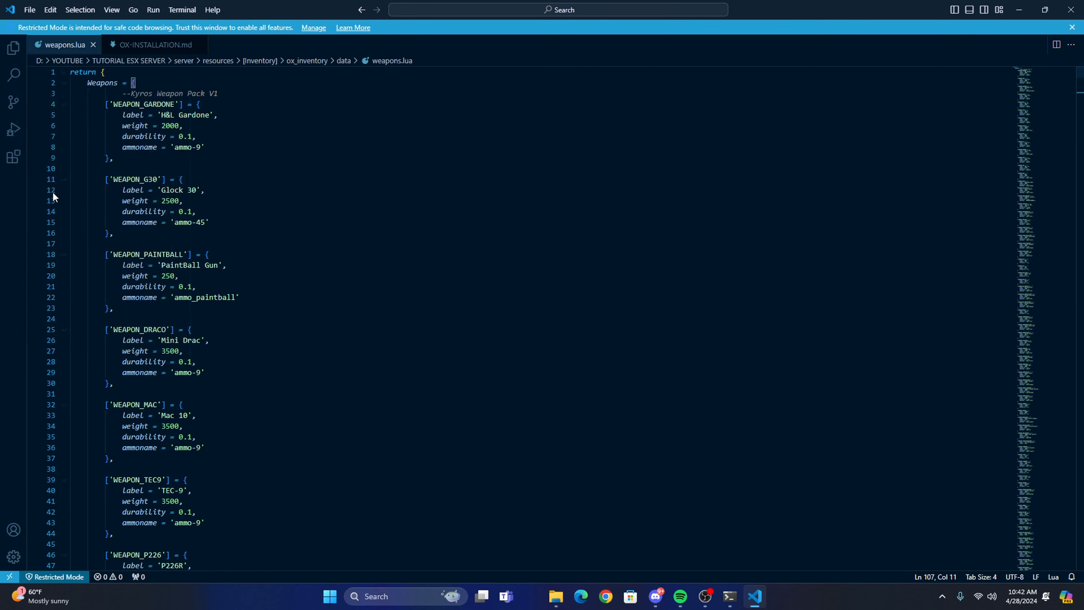
Copy the at_flashlight name from the start of the Second Code block in OX-INSTALLATION.md.
left_click(142, 45)
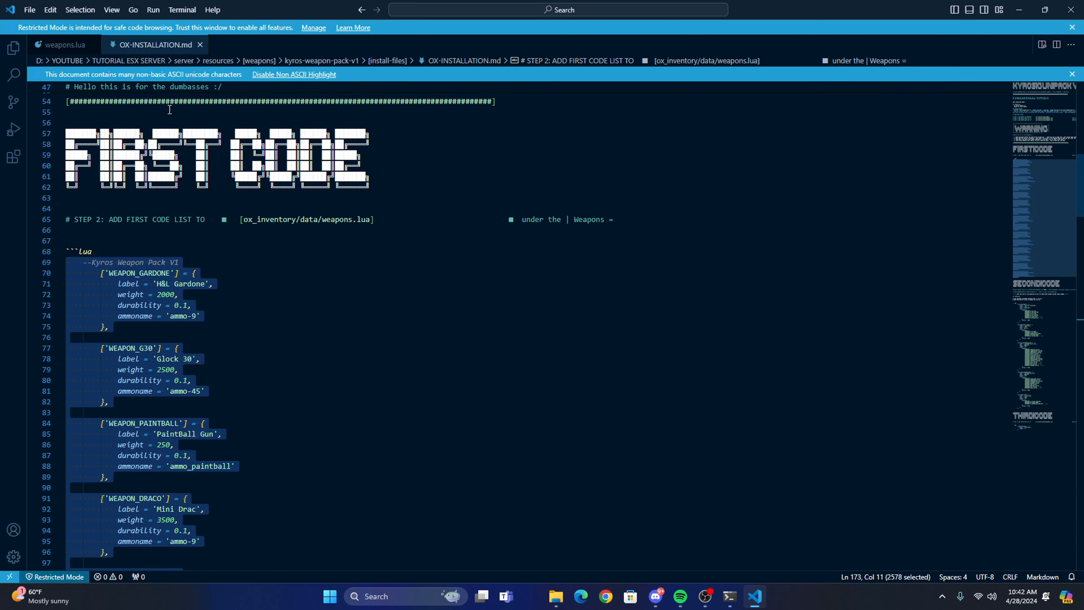
scroll(290, 319, "down", 20)
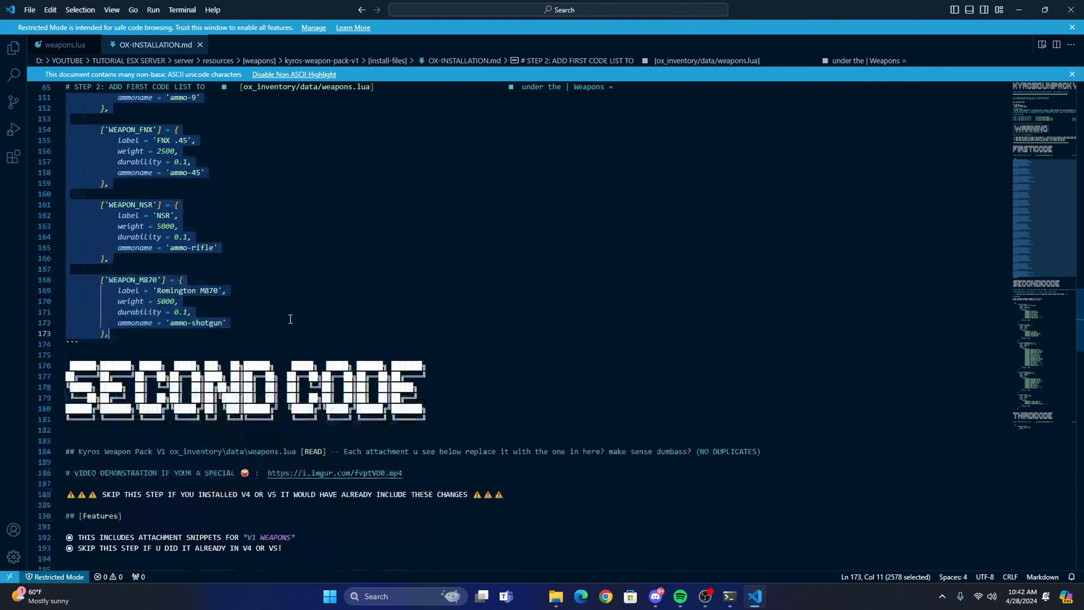
scroll(290, 319, "down", 8)
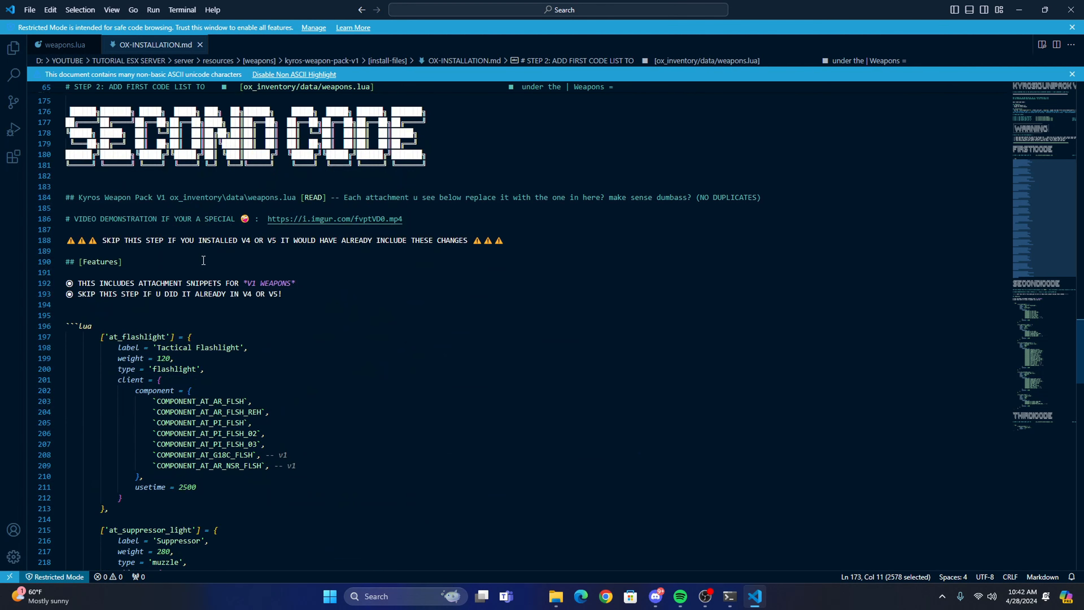
left_click(323, 316)
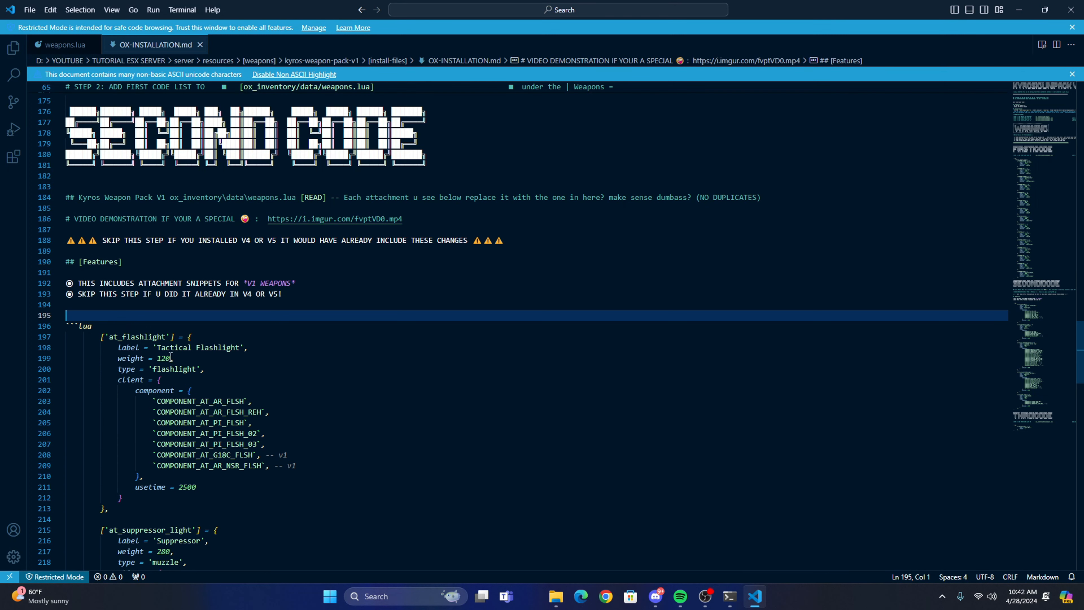
left_click(162, 331)
left_click_drag(140, 338, 109, 338)
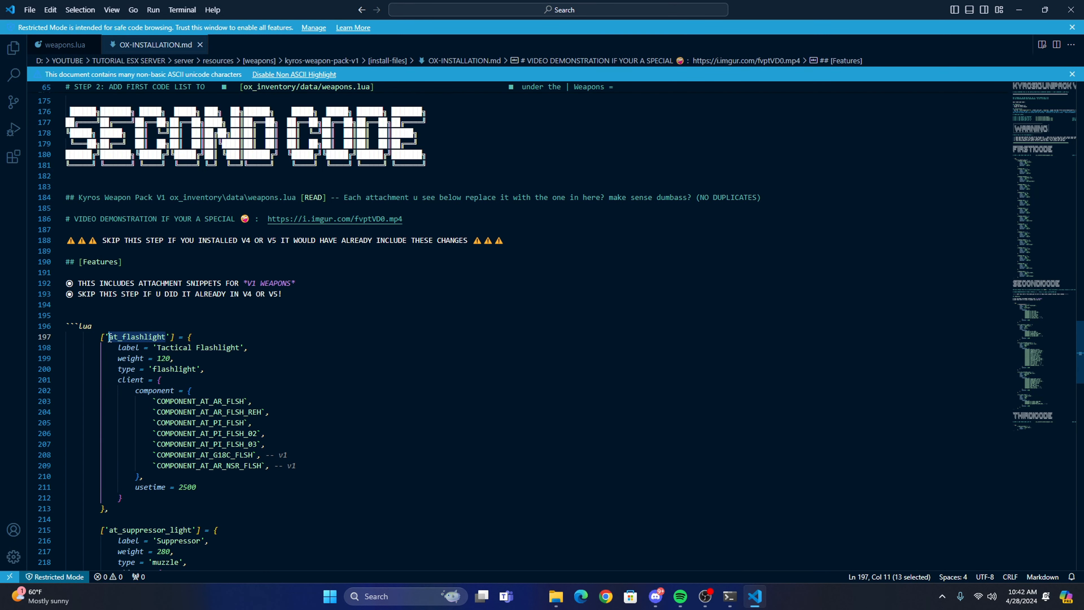
Search weapons.lua for at_flashlight and bring its entry under Components into view.
left_click(71, 47)
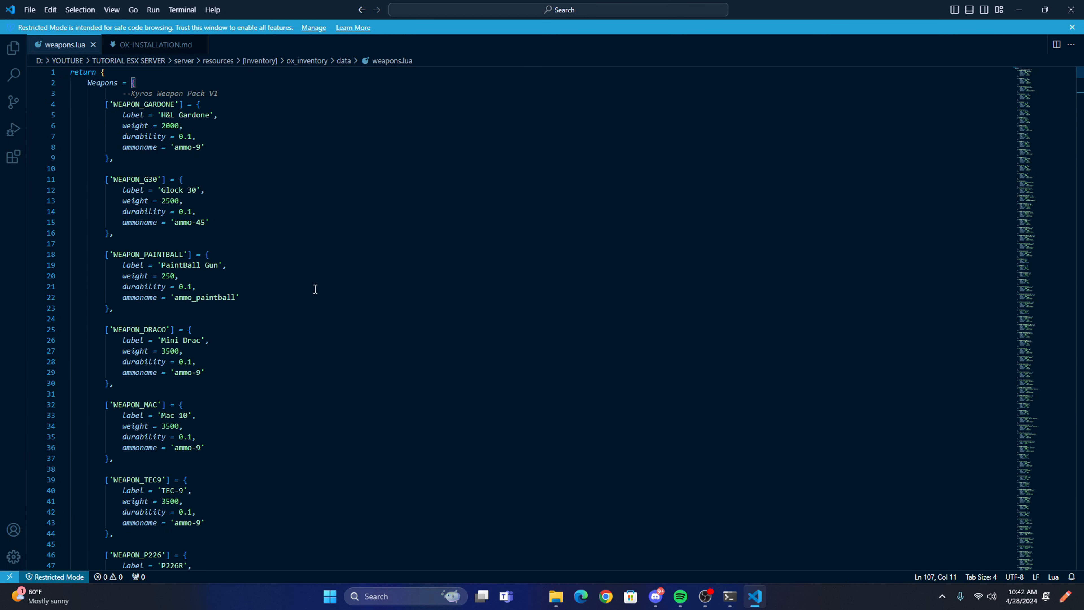
key("ctrl+f")
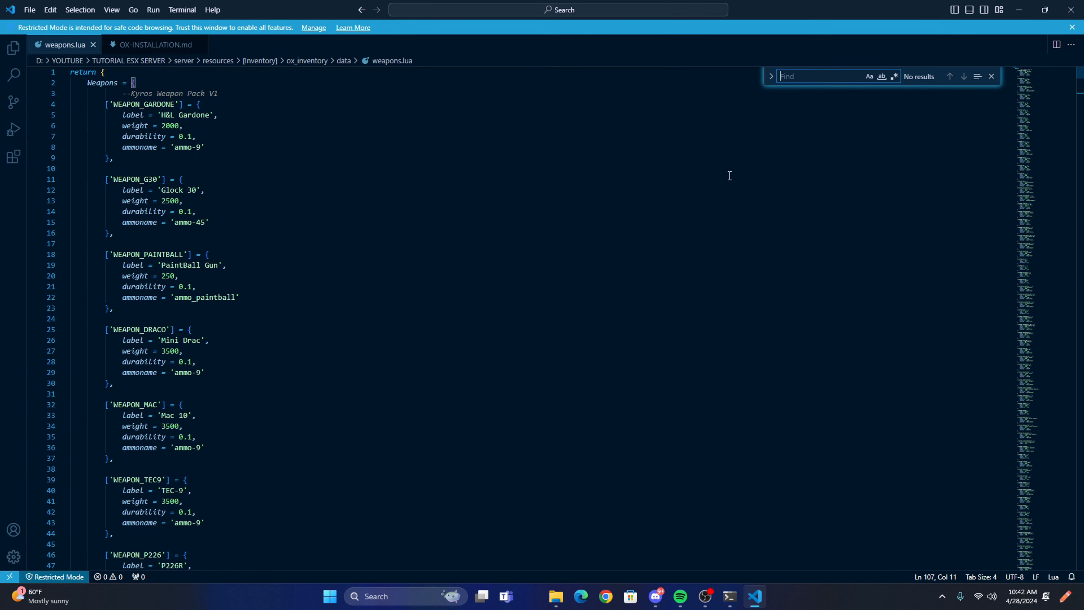
right_click(794, 80)
left_click(821, 154)
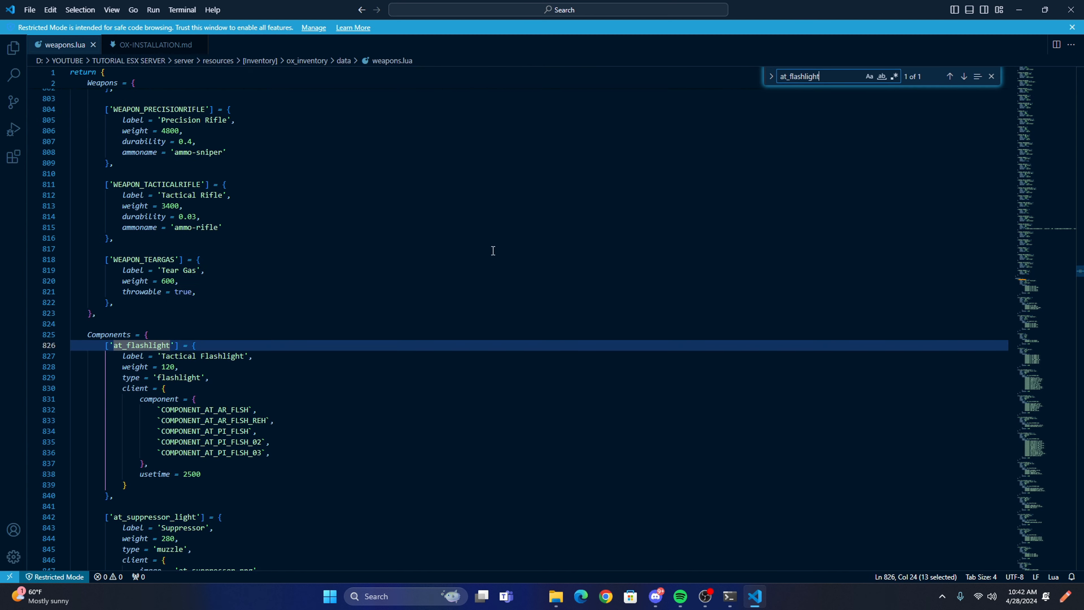
scroll(212, 324, "down", 2)
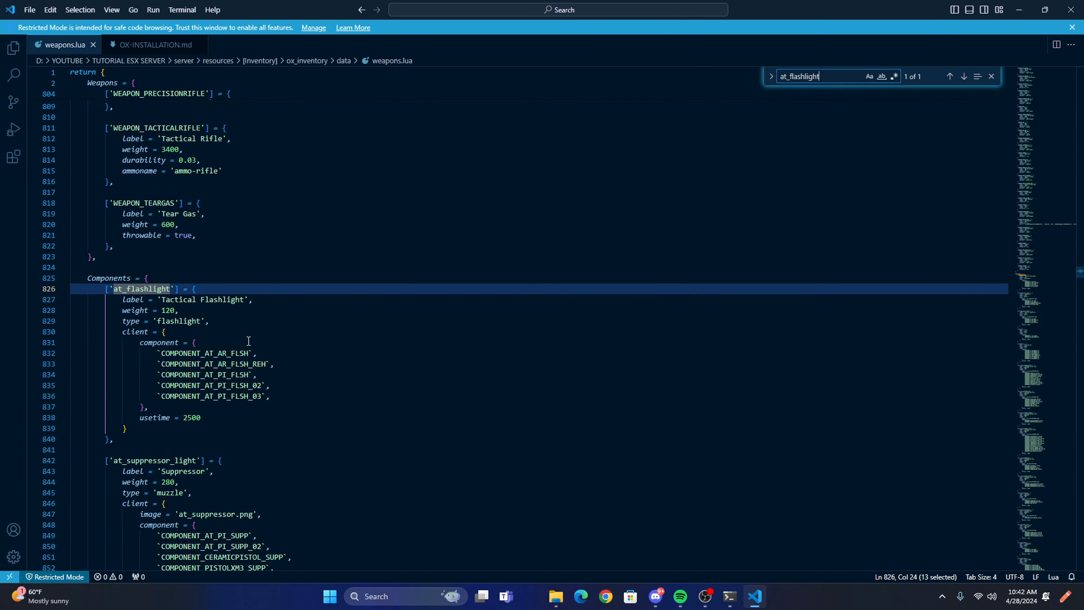
scroll(249, 342, "down", 2)
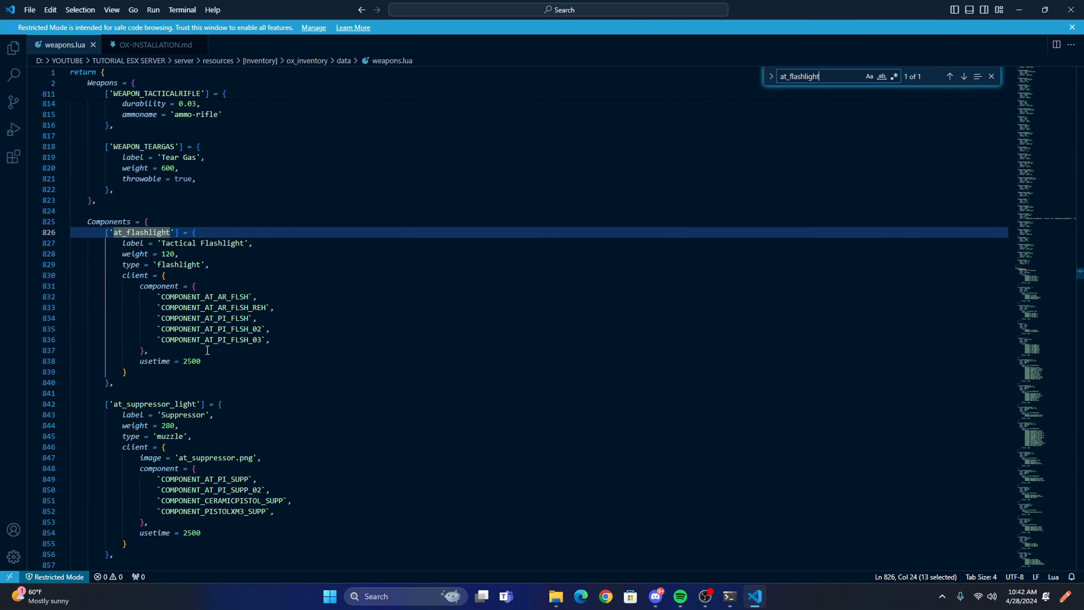
Compare the at_flashlight component list in OX-INSTALLATION.md with the same list in weapons.lua.
left_click(154, 45)
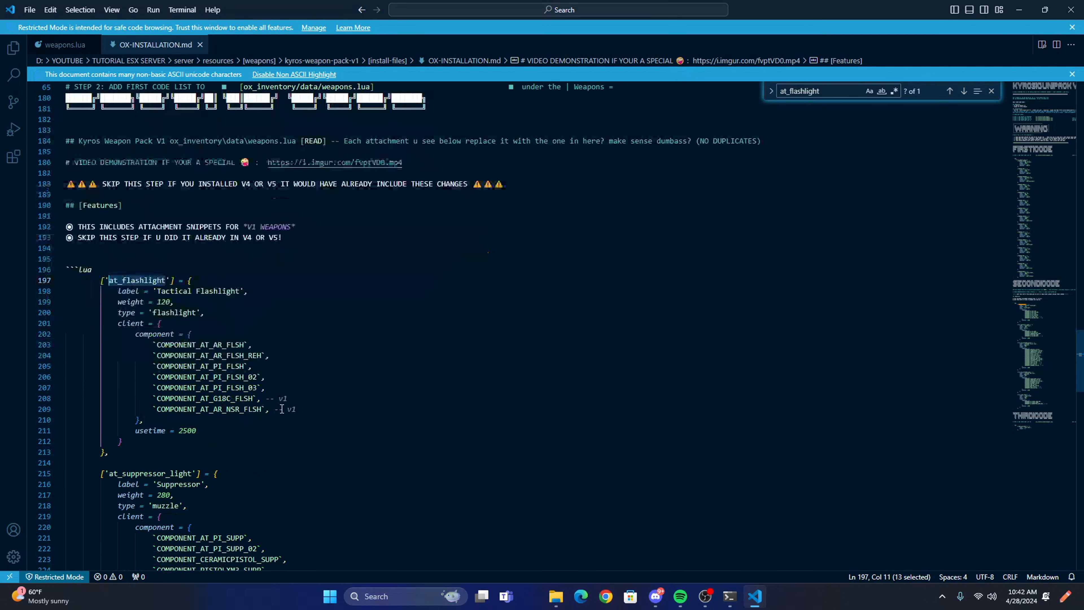
left_click_drag(303, 409, 66, 399)
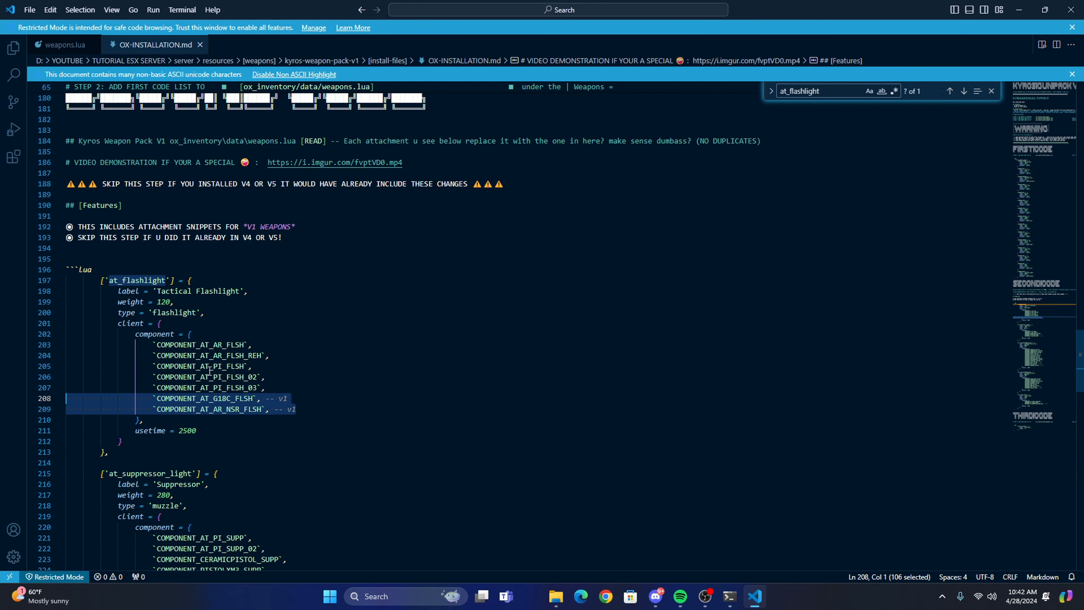
left_click_drag(269, 388, 67, 355)
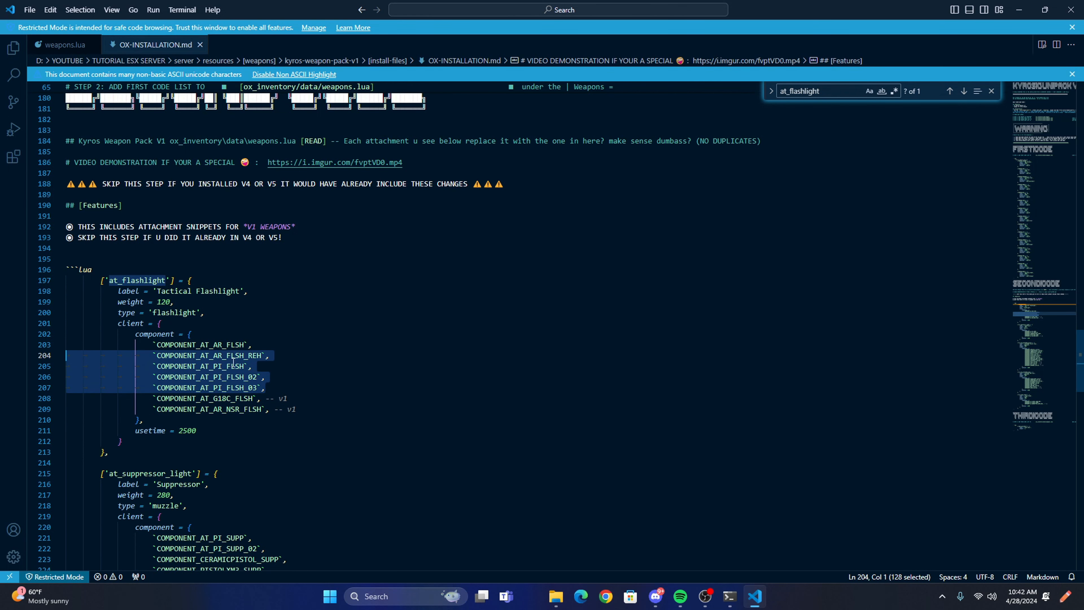
left_click_drag(254, 345, 88, 307)
left_click(64, 44)
left_click(270, 340)
left_click(285, 331)
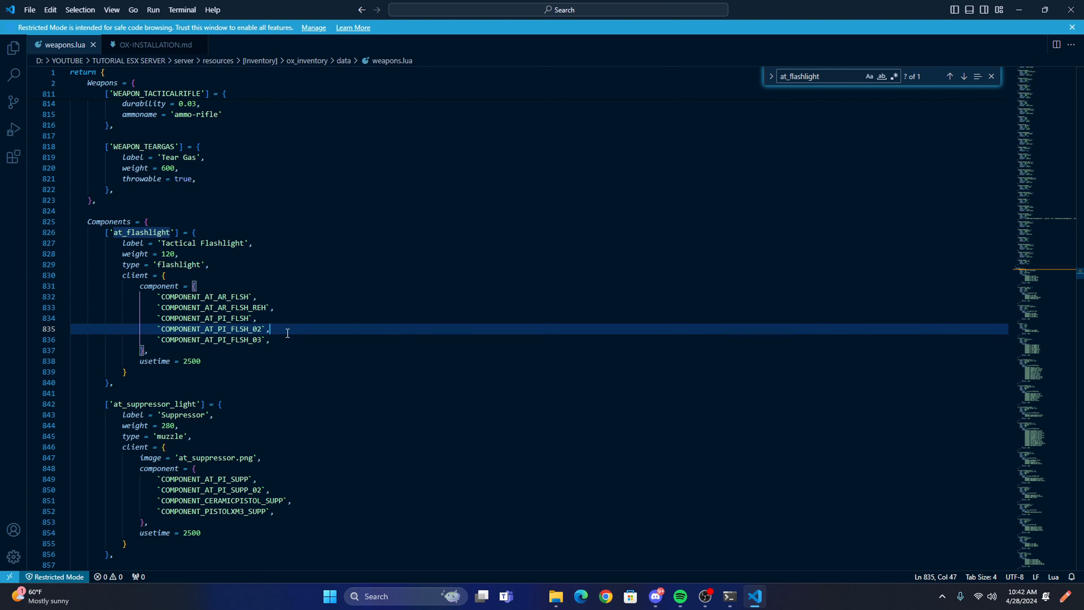
left_click(283, 340)
Copy the two at_flashlight lines marked v1 in OX-INSTALLATION.md, COMPONENT_AT_G18C_FLSH and COMPONENT_AT_AR_NSR_FLSH.
left_click(169, 44)
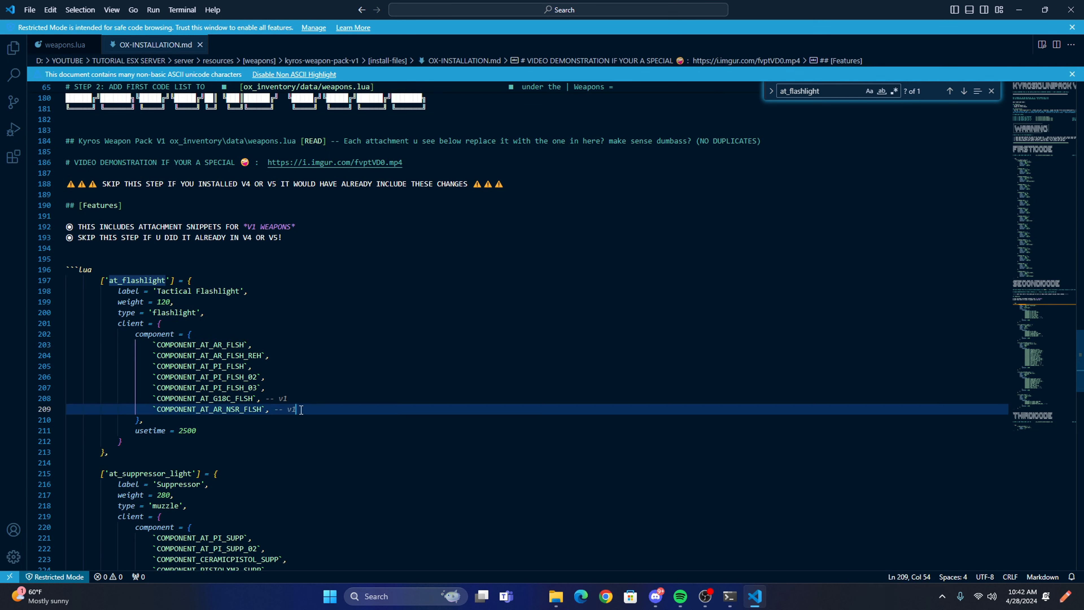
left_click_drag(296, 409, 57, 398)
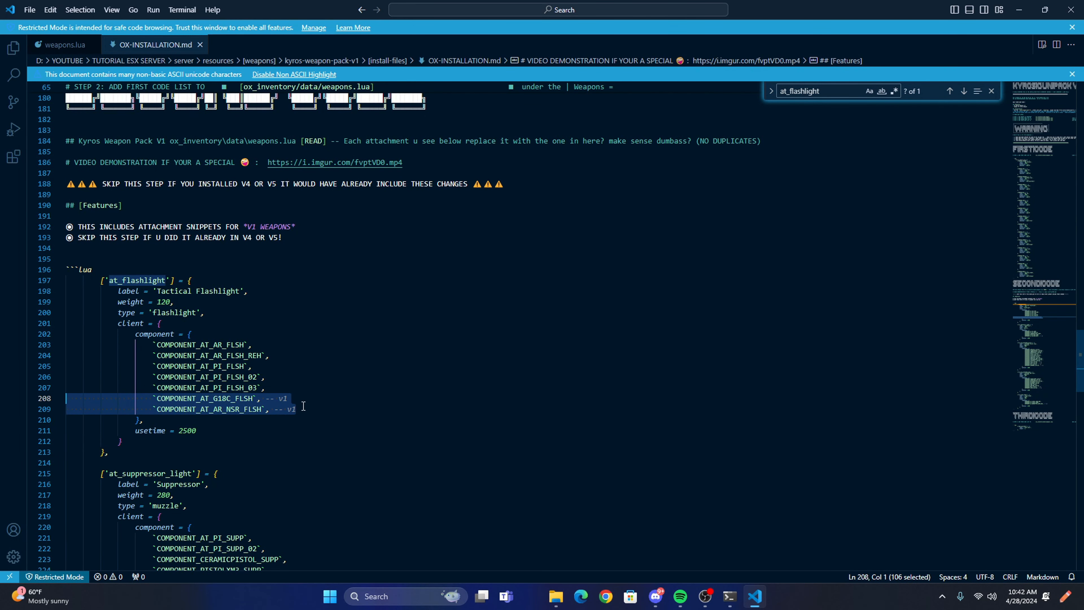
left_click(314, 411)
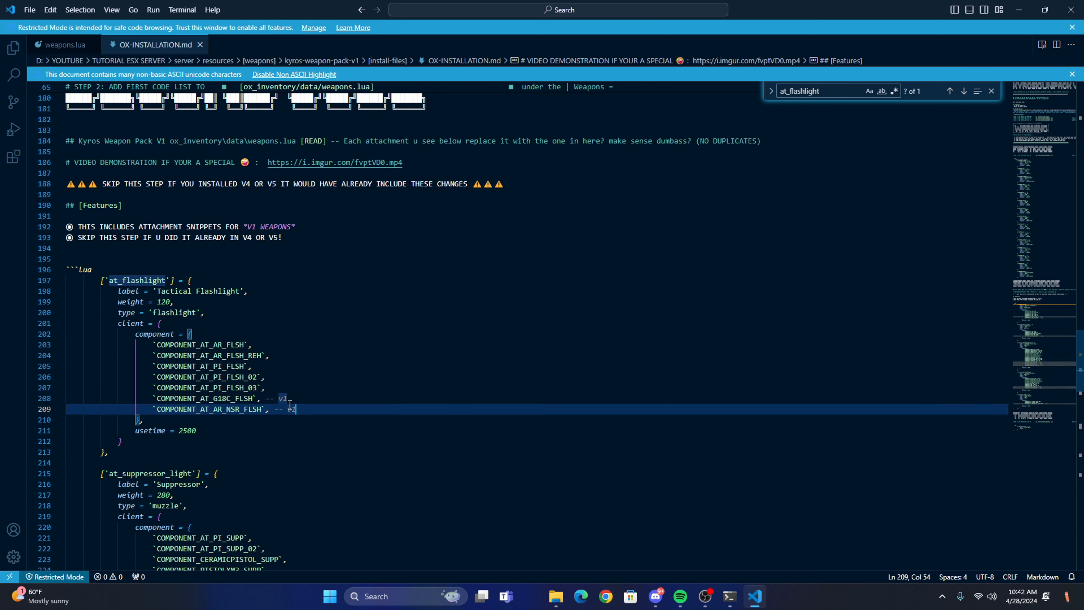
left_click_drag(266, 398, 63, 395)
key("ctrl+c")
left_click(286, 398)
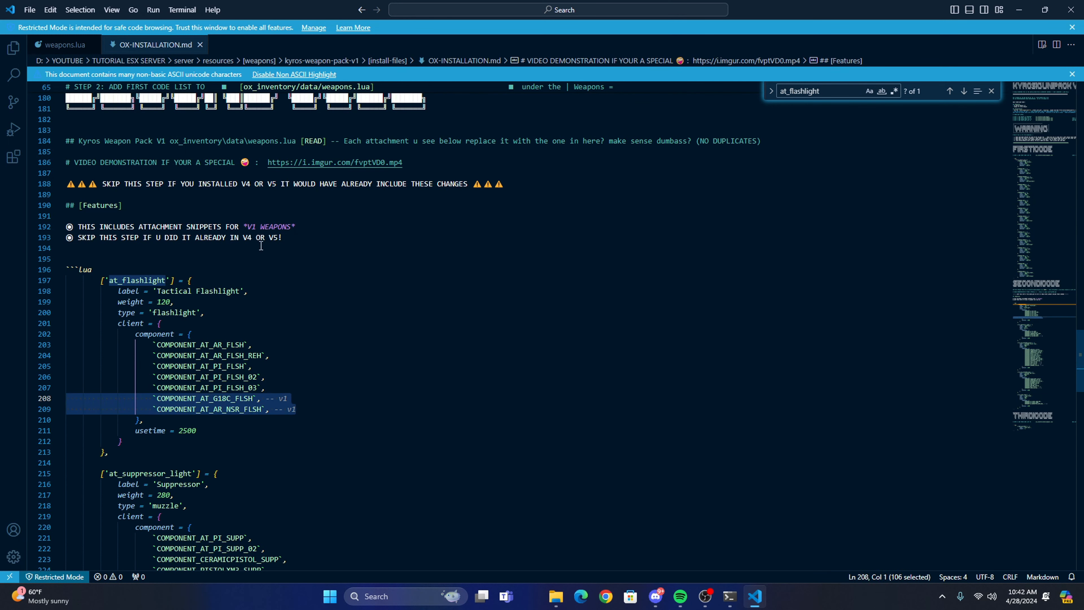
Paste the copied flashlight lines into weapons.lua on a new line after COMPONENT_AT_PI_FLSH_03 and save the file.
key("ctrl+Tab")
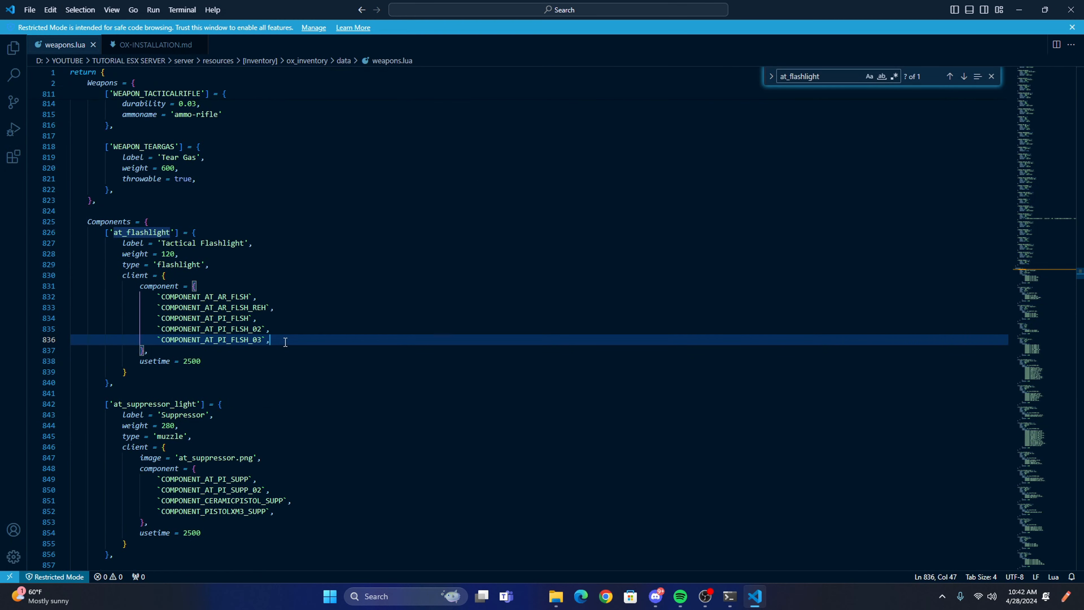
key("Return")
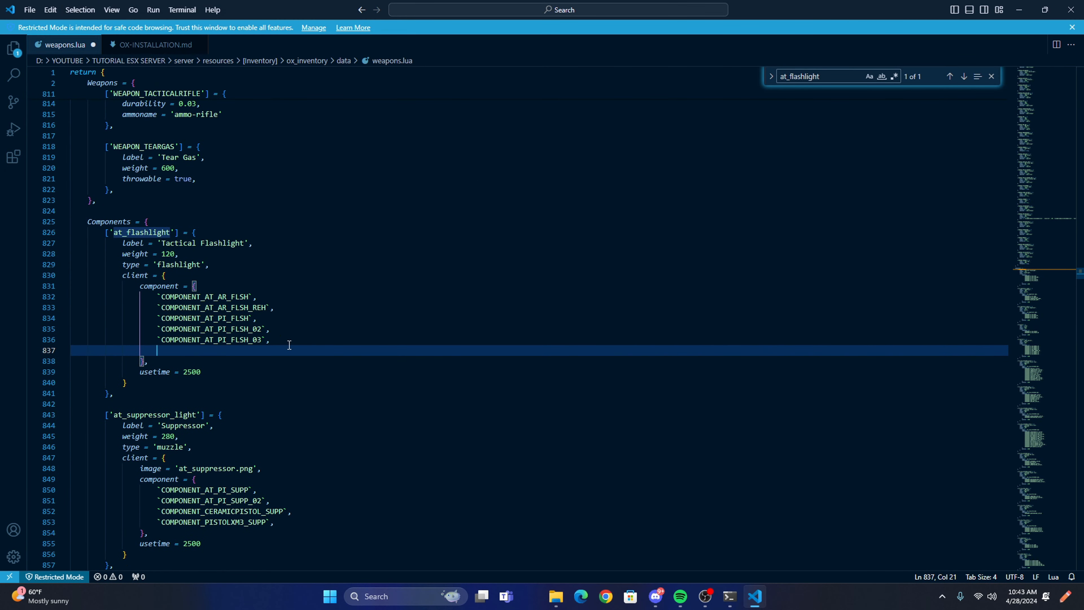
key("ctrl+v")
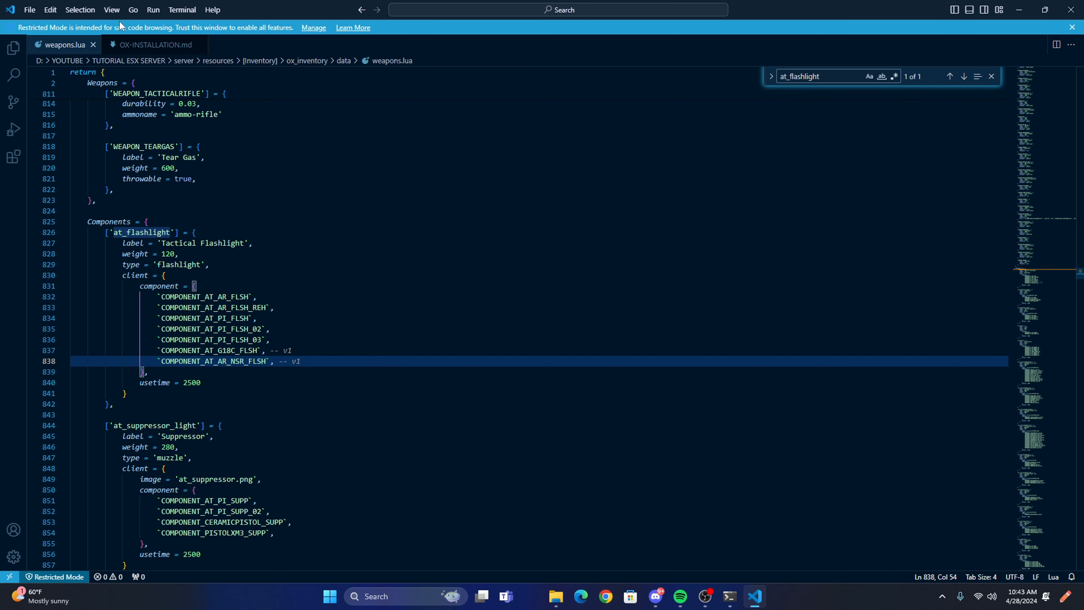
Copy the at_suppressor_light name from OX-INSTALLATION.md and search weapons.lua for it.
left_click(129, 44)
scroll(171, 256, "down", 5)
left_click_drag(191, 276, 109, 276)
key("ctrl+c")
left_click(62, 45)
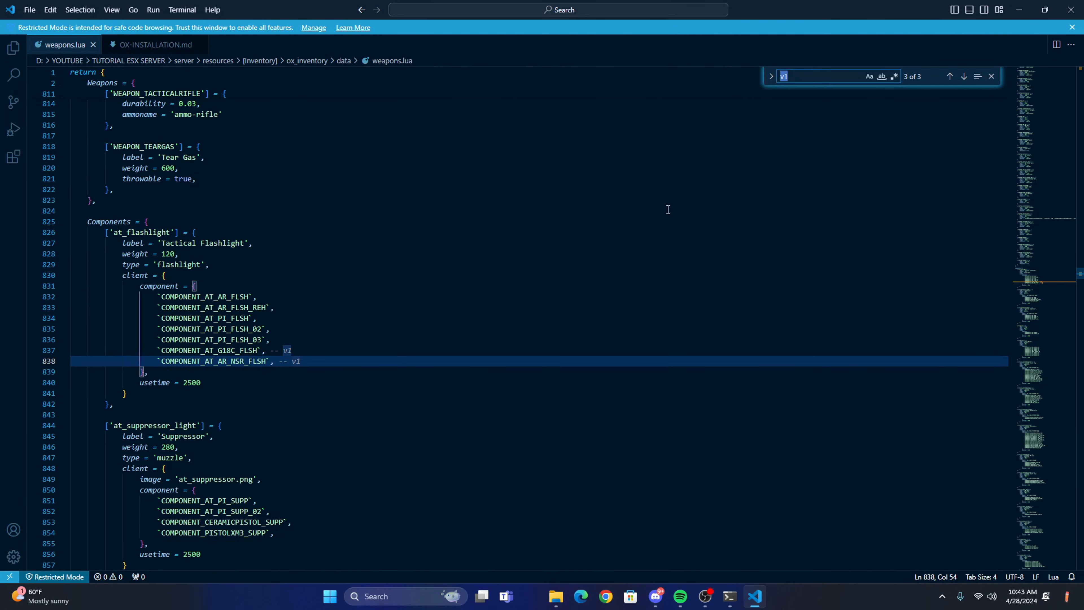
key("ctrl+v")
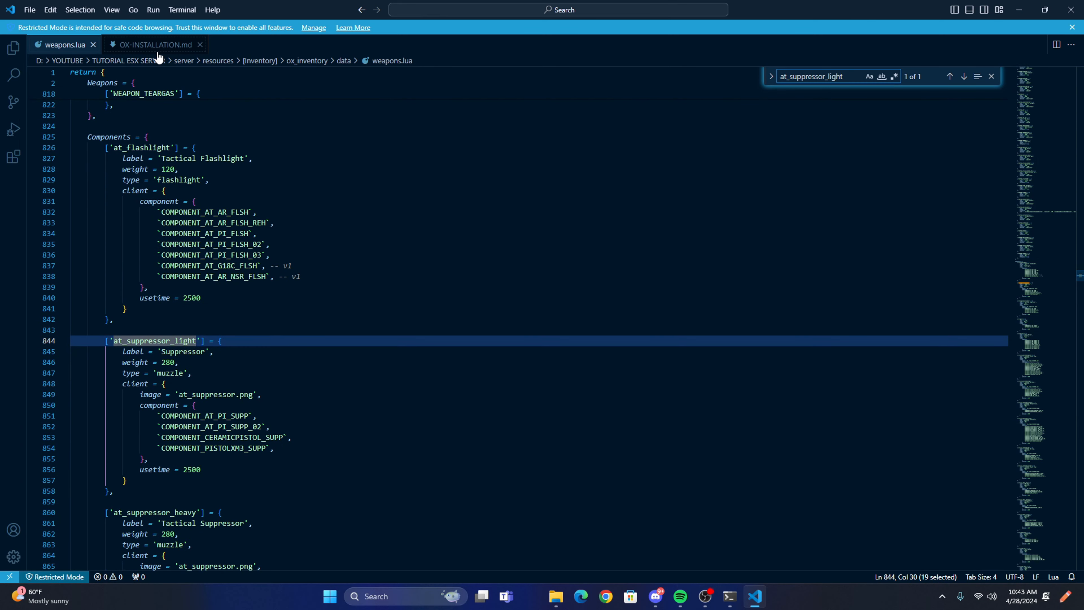
Copy the COMPONENT_AT_AR_NSR_SUPP line marked v1 from at_suppressor_light in OX-INSTALLATION.md.
key("ctrl+Tab")
scroll(256, 299, "down", 3)
left_click(307, 298)
left_click_drag(307, 297, 69, 299)
key("ctrl+c")
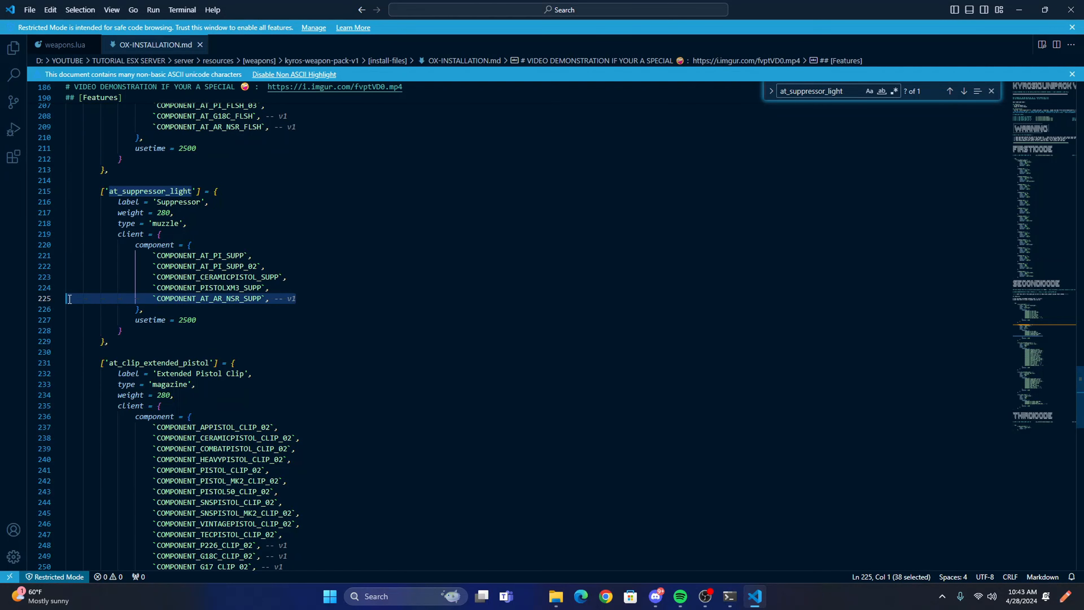
Paste the copied suppressor line after COMPONENT_PISTOLXM3_SUPP in the at_suppressor_light list of weapons.lua and save.
left_click(64, 44)
scroll(192, 239, "down", 1)
left_click(294, 421)
key("Return")
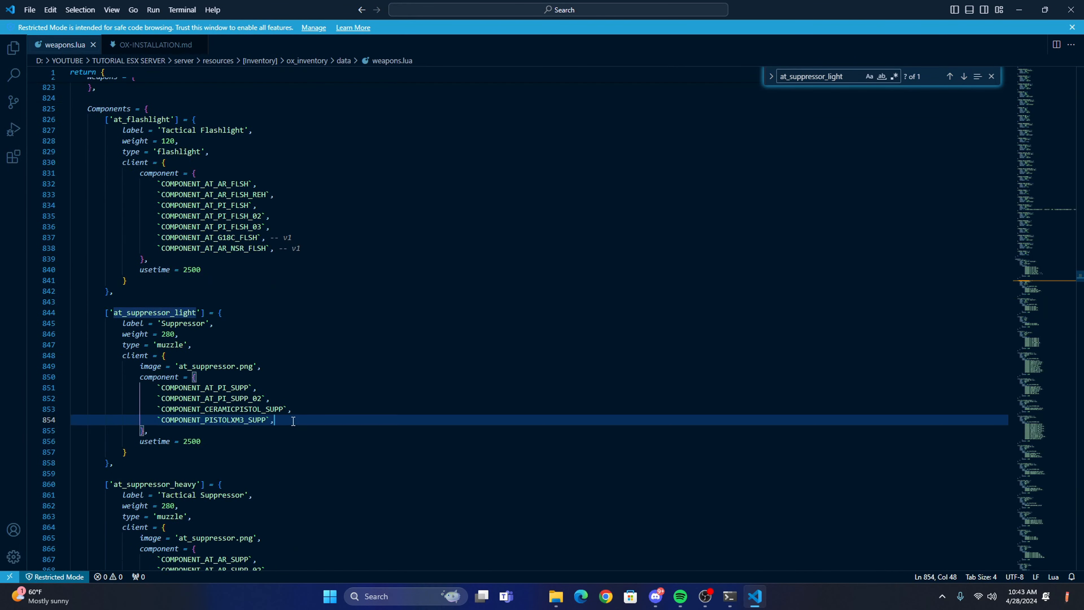
key("ctrl+v")
key("ctrl+s")
Copy the at_clip_extended_pistol name from OX-INSTALLATION.md and find the matching entry in weapons.lua.
left_click(155, 44)
scroll(214, 278, "down", 3)
double_click(159, 250)
key("ctrl+c")
left_click_drag(849, 91, 635, 73)
key("ctrl+v")
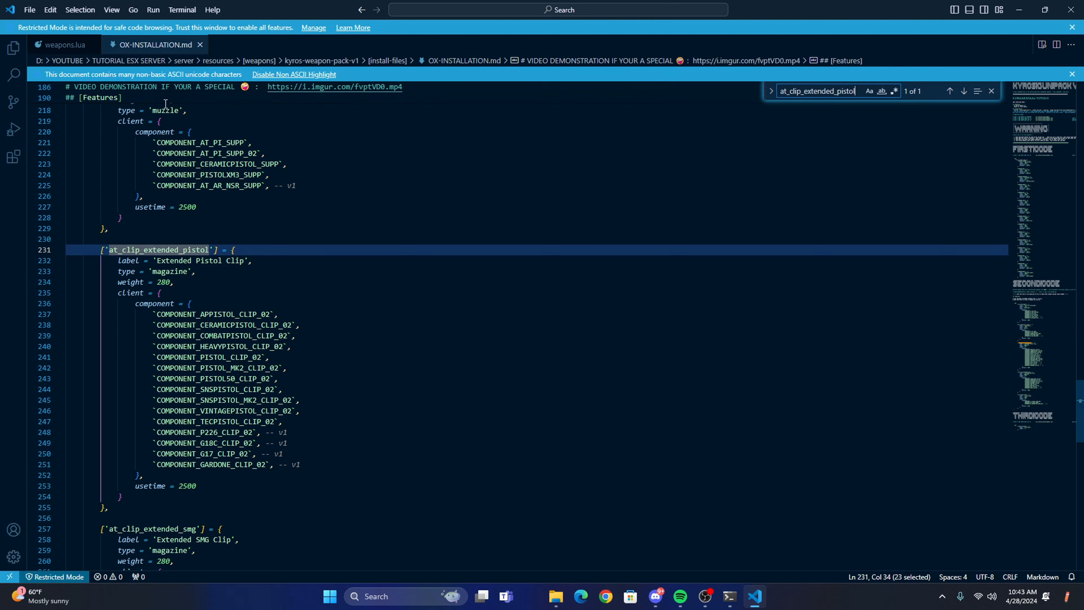
left_click_drag(302, 465, 66, 432)
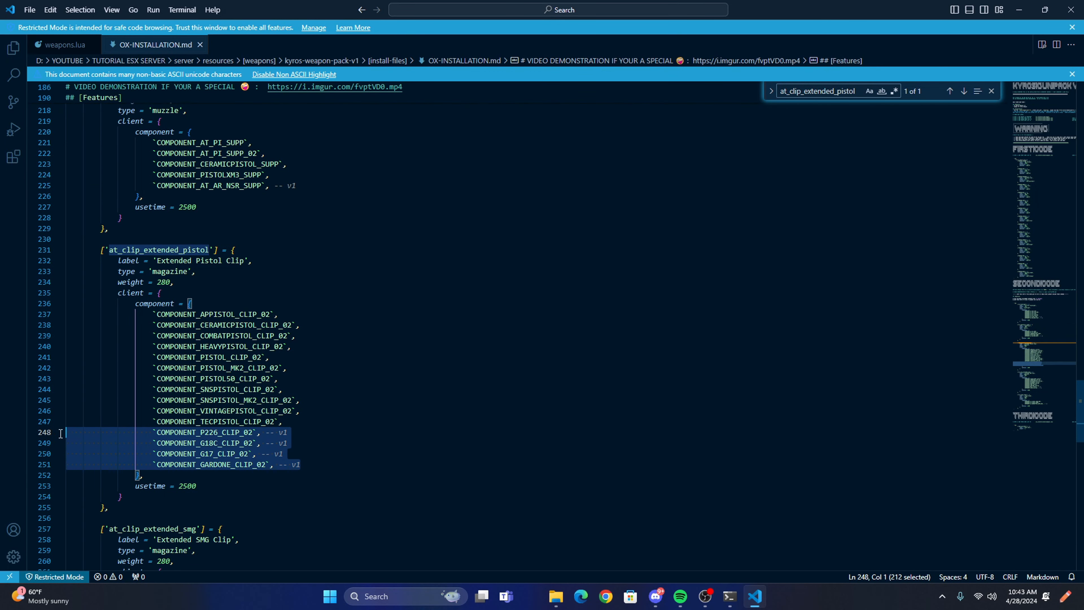
left_click(65, 45)
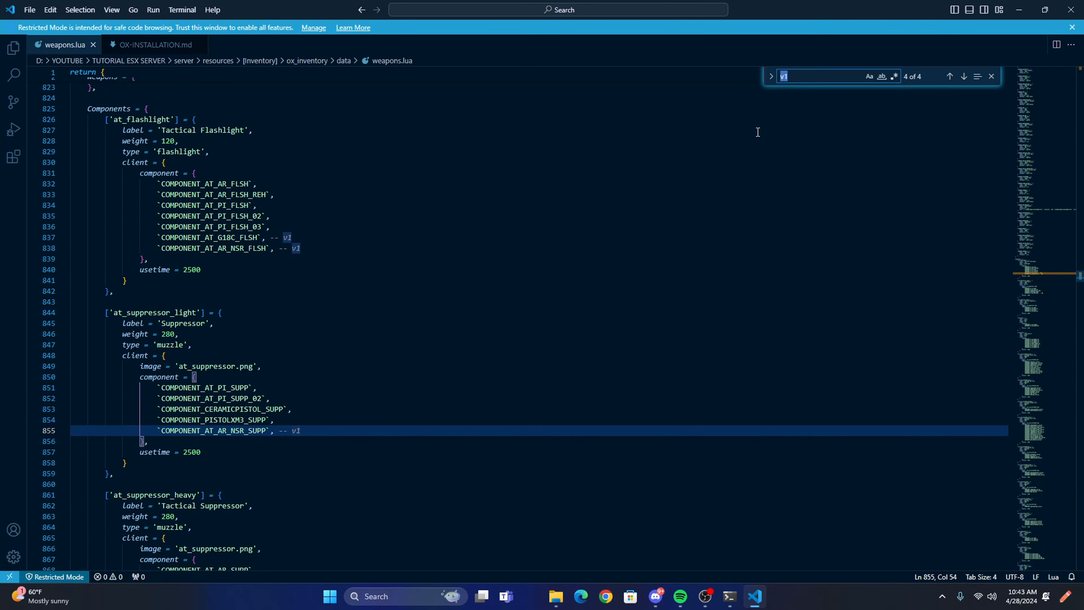
key("ctrl+v")
scroll(758, 132, "down", 3)
Copy the P226, G18C, G17 and GARDONE clip lines marked v1 into weapons.lua after COMPONENT_TECPISTOL_CLIP_02 and save.
left_click(155, 44)
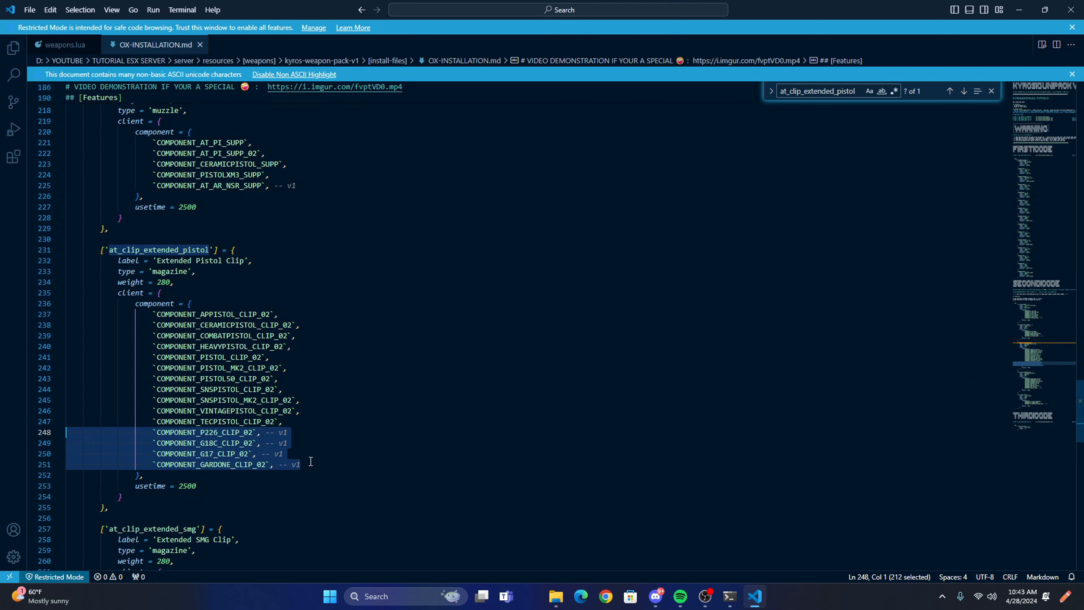
left_click(65, 44)
scroll(300, 384, "down", 1)
left_click(301, 385)
key("Return")
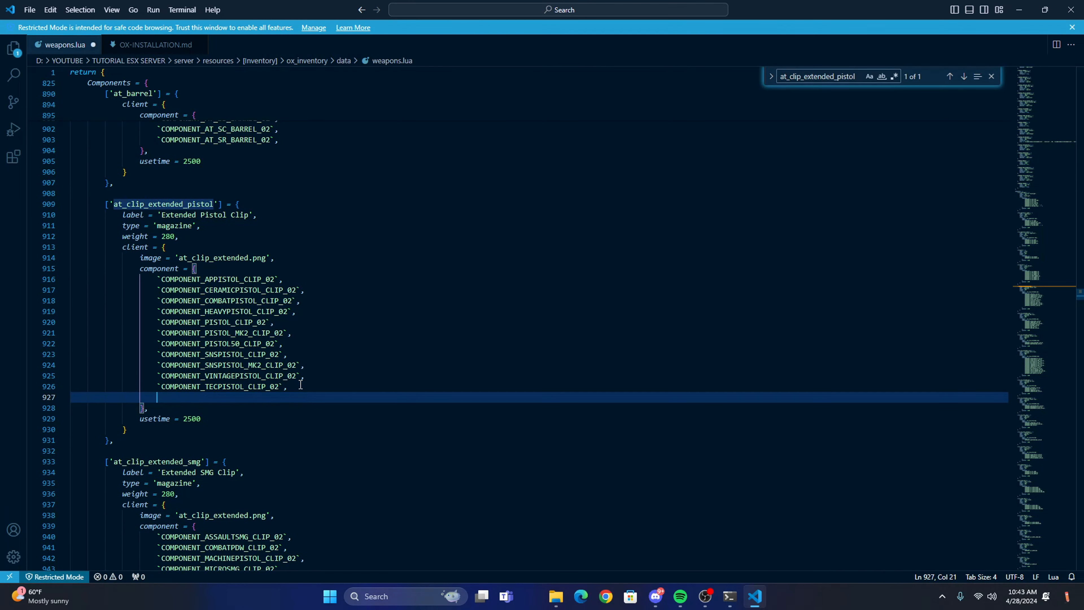
key("ctrl+v")
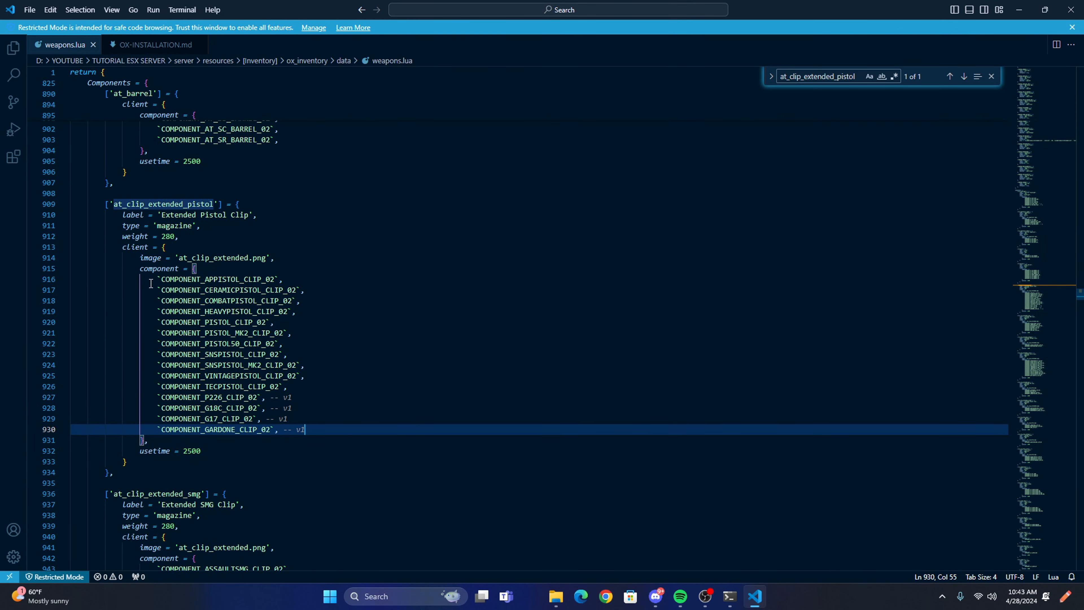
Copy the at_clip_extended_smg name from OX-INSTALLATION.md and search weapons.lua for it.
left_click(131, 47)
scroll(176, 360, "down", 4)
double_click(176, 359)
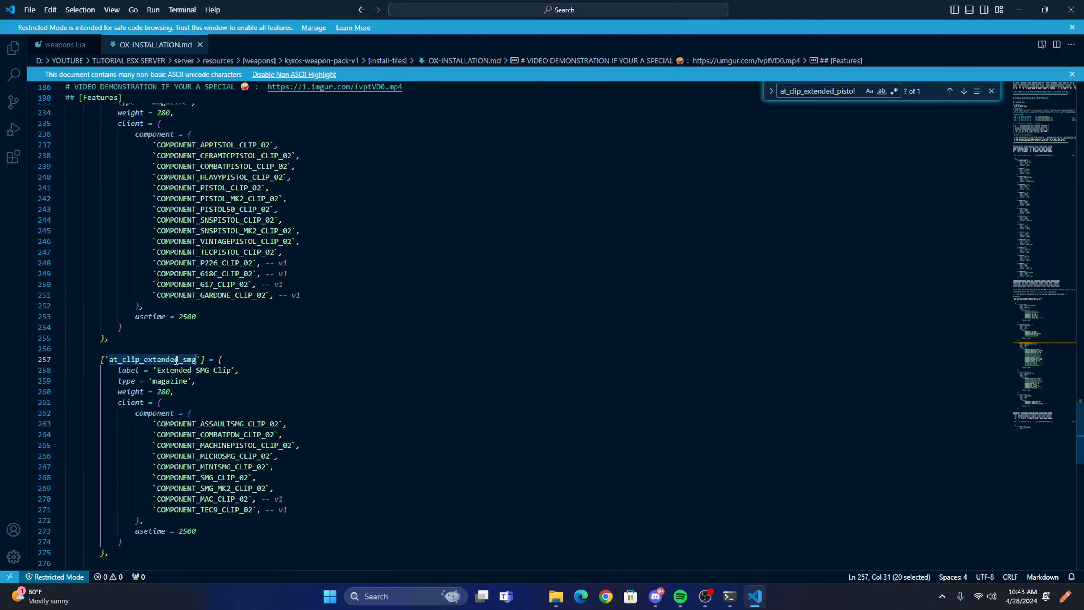
left_click(62, 46)
key("ctrl+f")
key("ctrl+v")
scroll(508, 364, "down", 5)
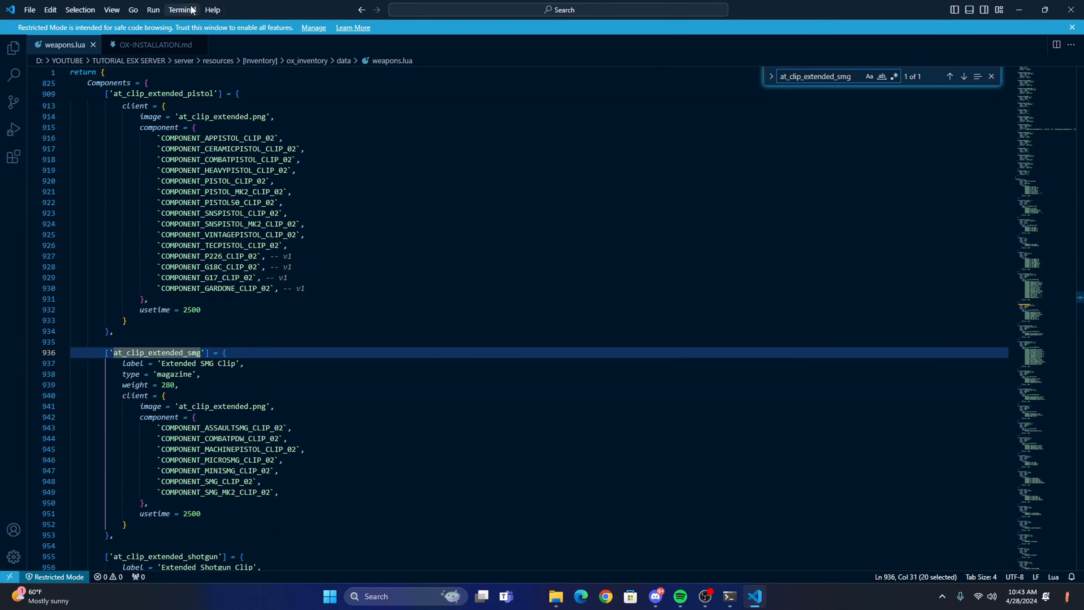
Copy the COMPONENT_MAC_CLIP_02 and COMPONENT_TEC9_CLIP_02 lines marked v1 from at_clip_extended_smg in OX-INSTALLATION.md.
left_click(162, 46)
scroll(205, 257, "down", 5)
left_click_drag(290, 370, 61, 358)
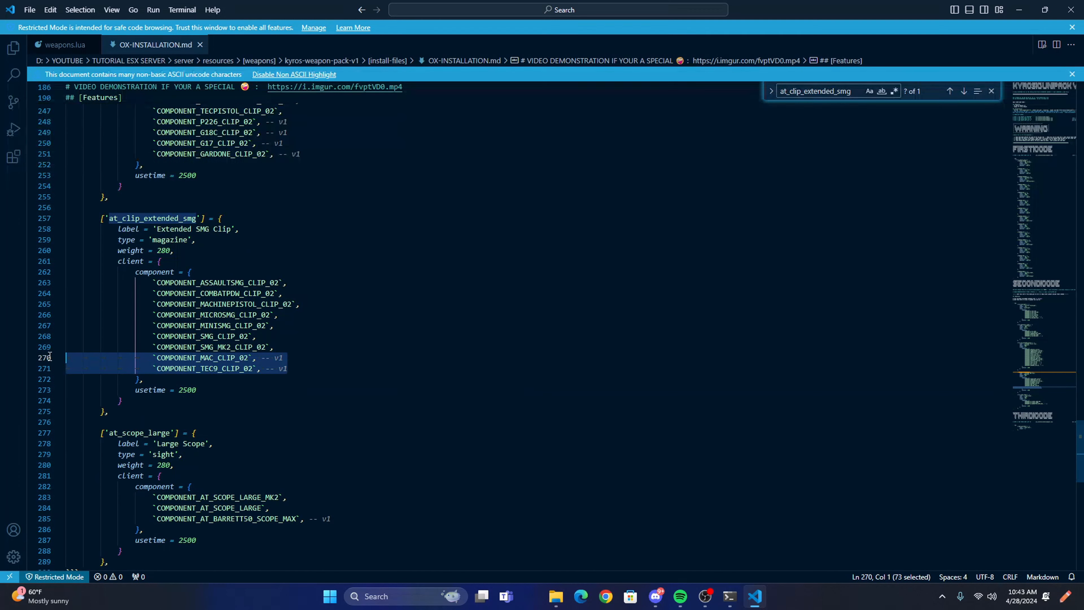
key("ctrl+c")
Paste the copied MAC and TEC9 clip lines into at_clip_extended_smg in weapons.lua after COMPONENT_SMG_MK2_CLIP_02 and save.
left_click(62, 45)
scroll(303, 299, "down", 3)
left_click(303, 380)
key("Return")
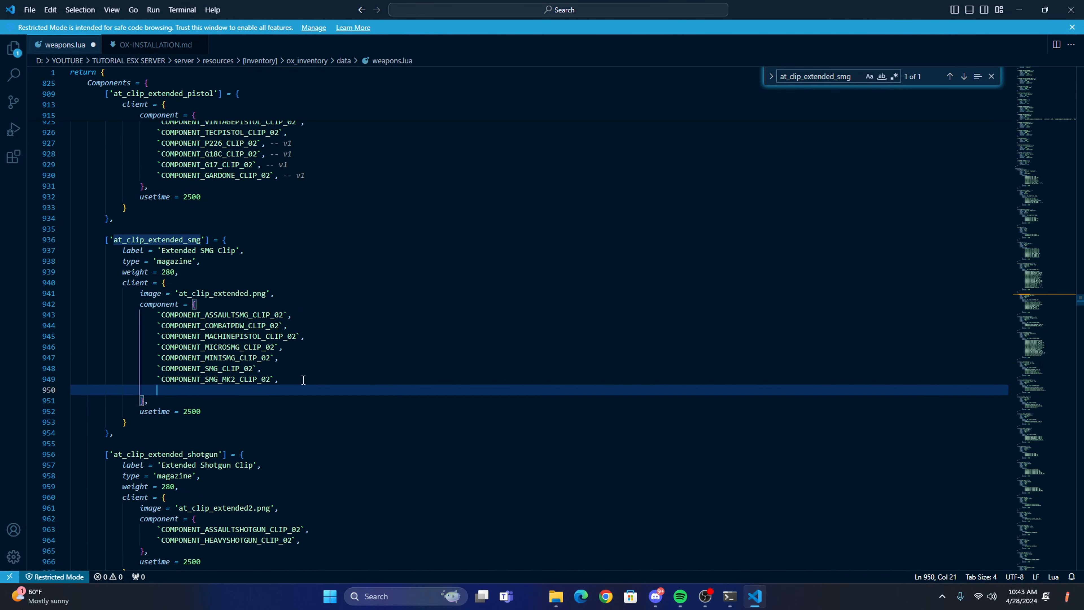
key("ctrl+v")
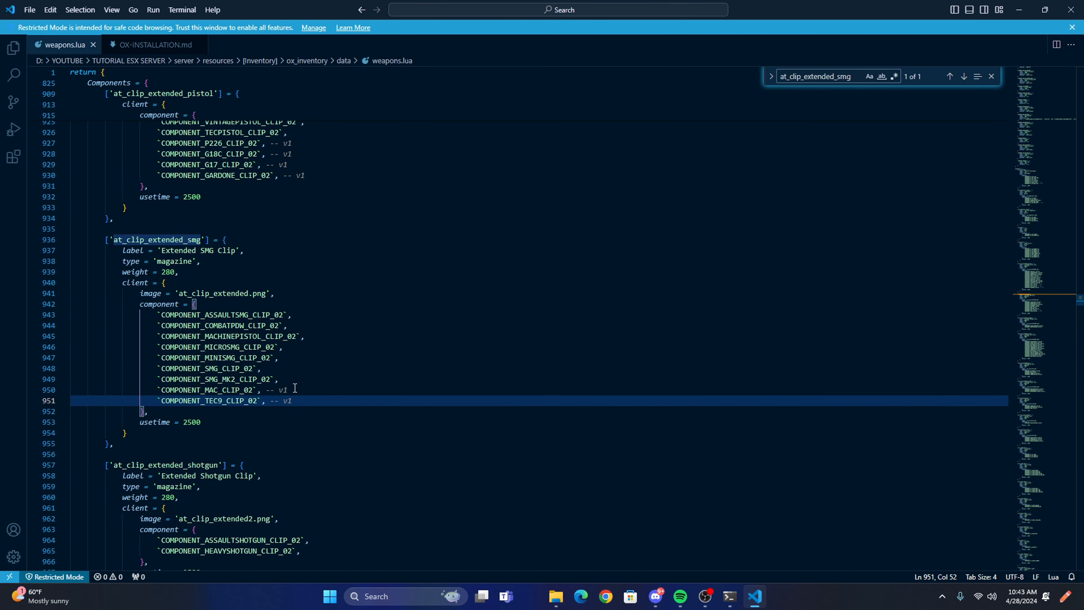
Check the line endings of the component entries under at_clip_extended_smg for their trailing commas.
left_click(277, 367)
left_click(291, 358)
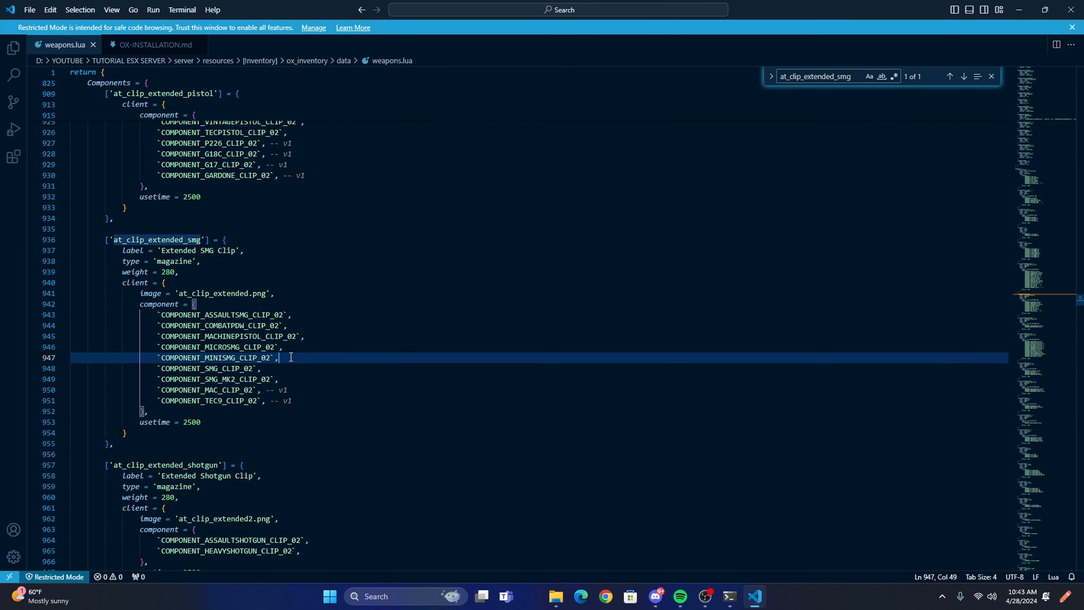
left_click(293, 348)
left_click(304, 338)
left_click(292, 327)
left_click(293, 316)
left_click(293, 325)
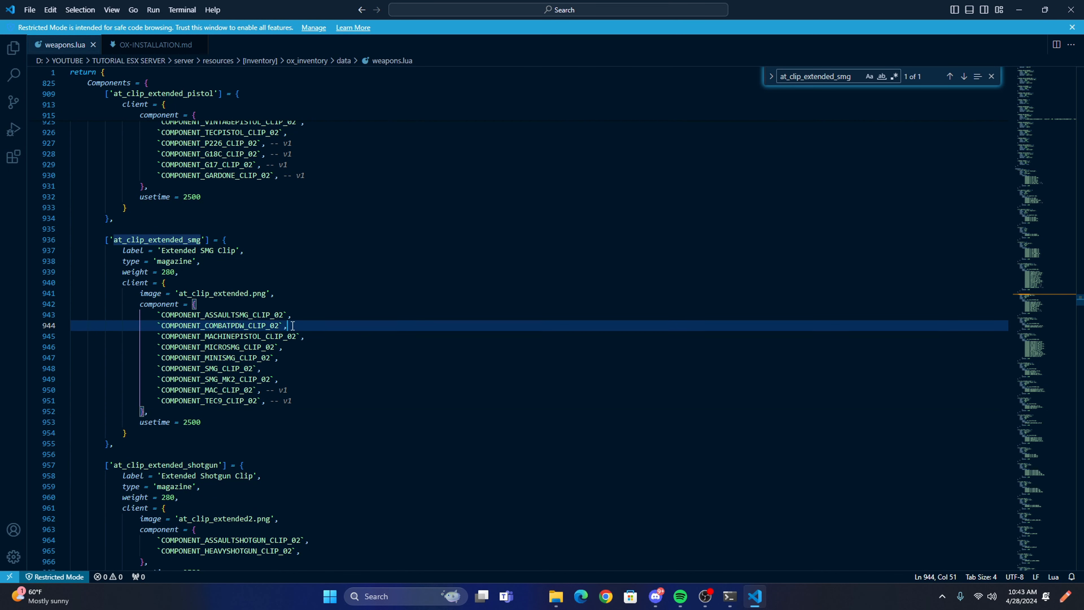
left_click(303, 358)
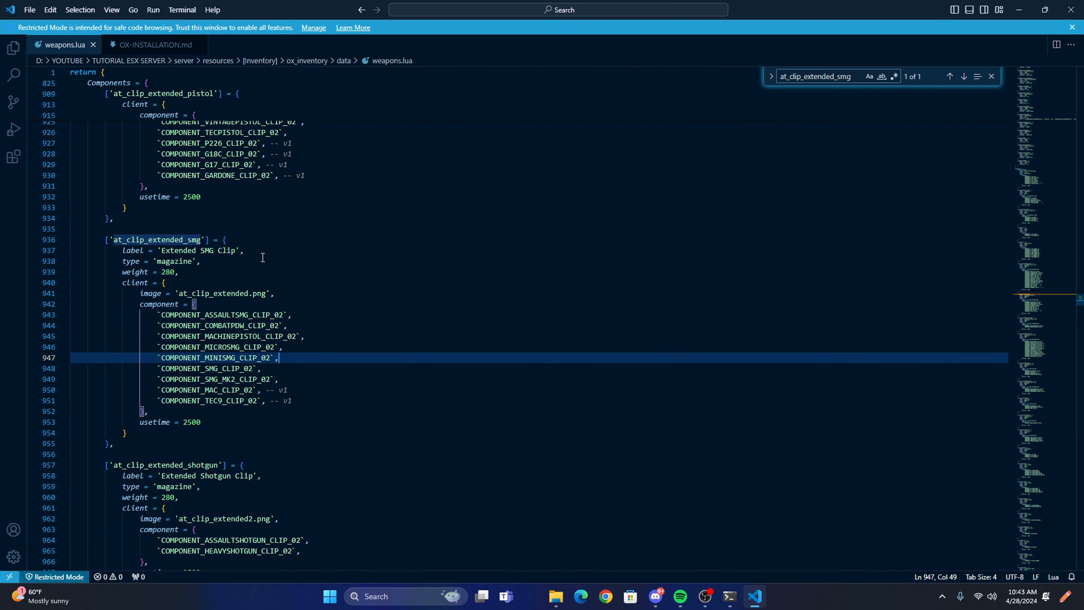
left_click(268, 403)
left_click(292, 381)
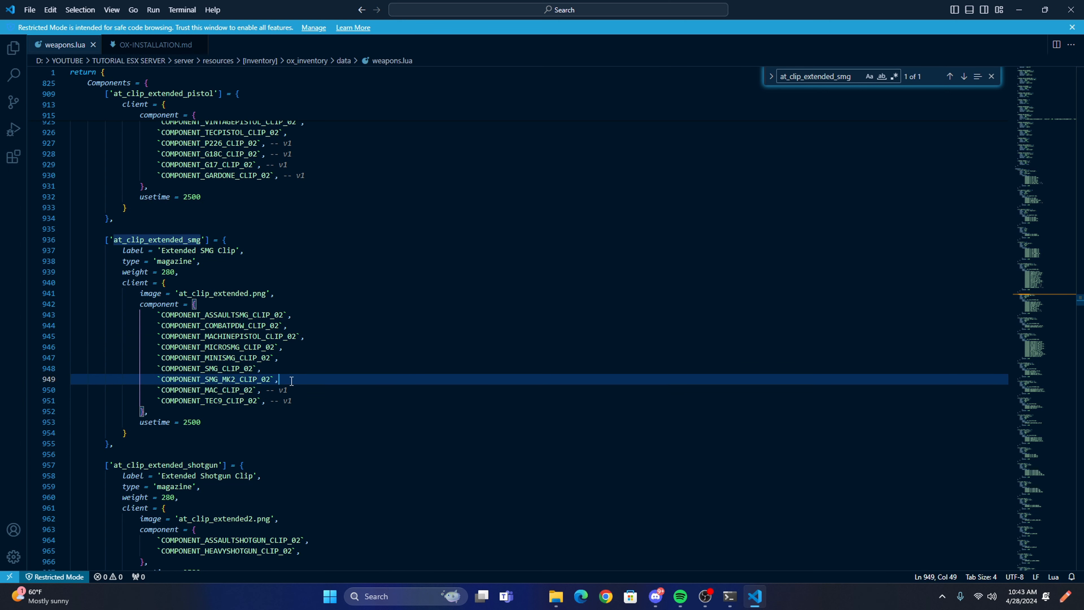
Copy the at_scope_large name from OX-INSTALLATION.md and search weapons.lua for it.
left_click(155, 44)
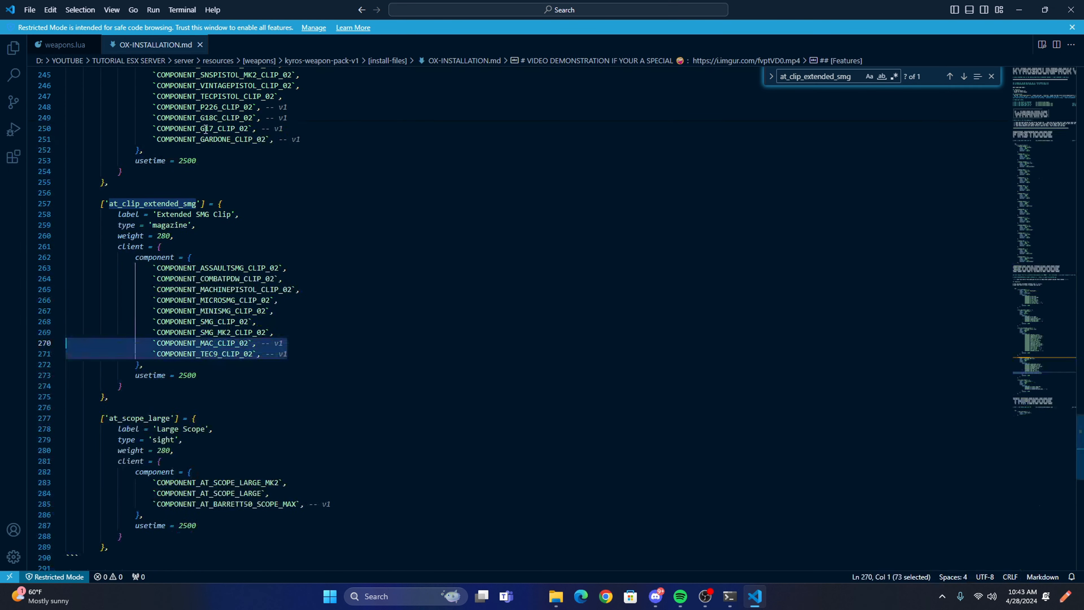
scroll(348, 341, "down", 4)
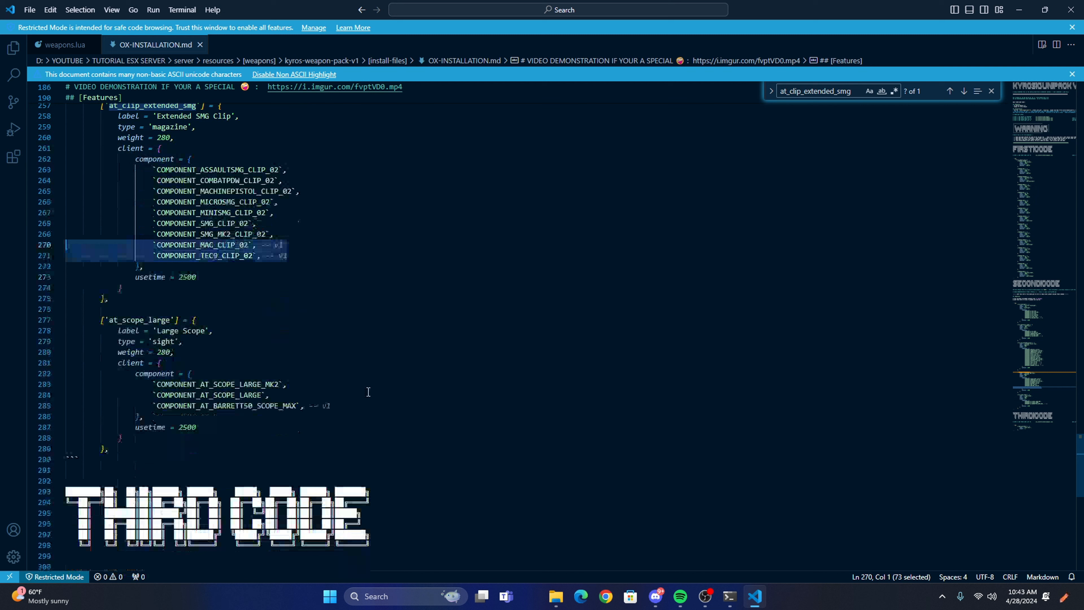
double_click(139, 319)
left_click(103, 46)
key("ctrl+f")
key("ctrl+v")
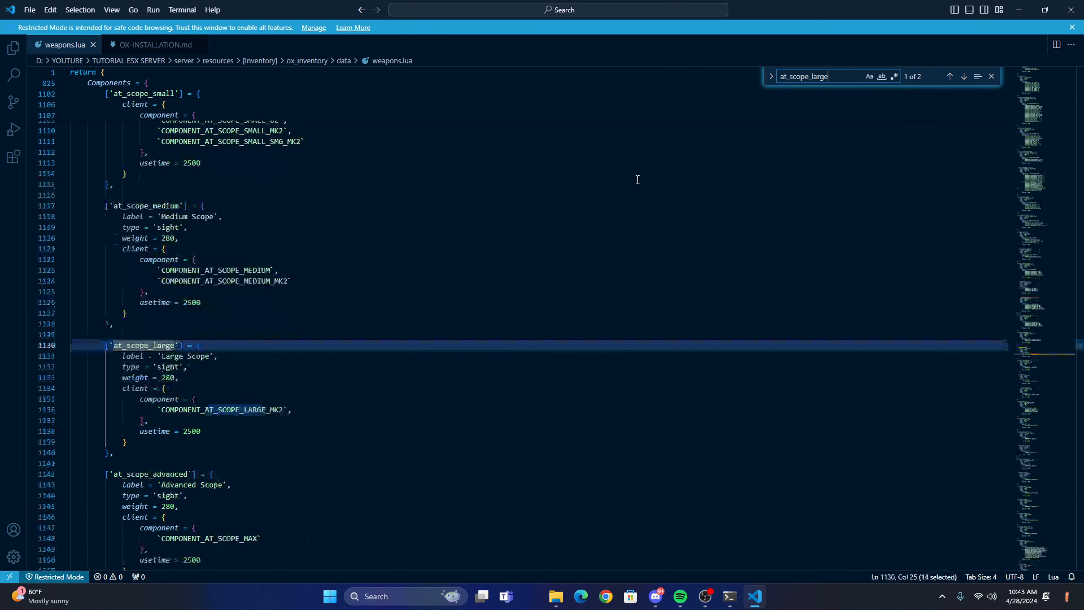
Copy the COMPONENT_AT_BARRETT50_SCOPE_MAX line marked v1 into weapons.lua after COMPONENT_AT_SCOPE_LARGE_MK2 in at_scope_large and save.
left_click(170, 49)
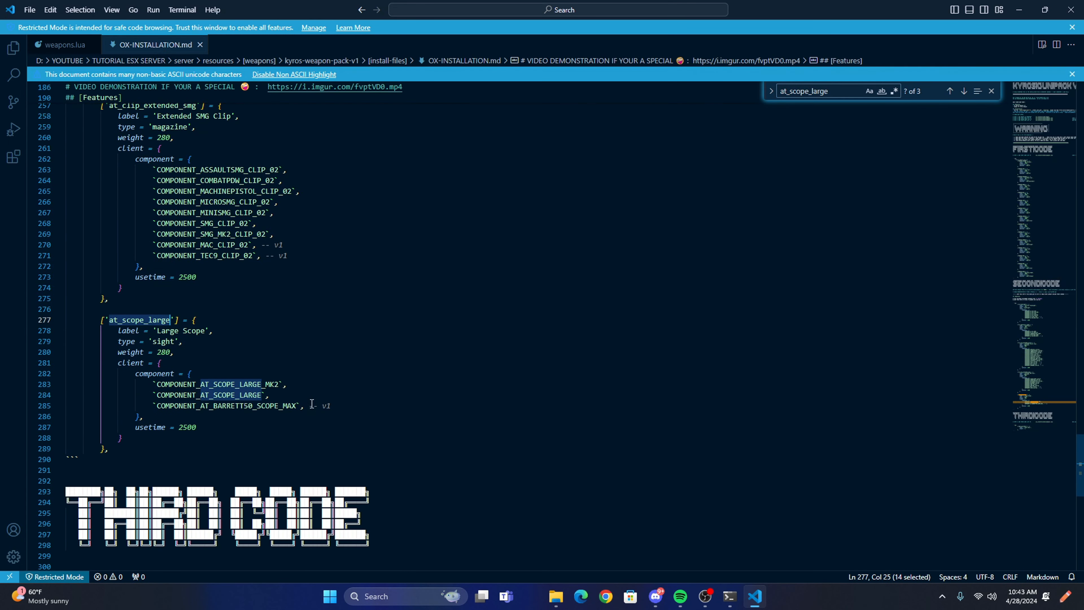
left_click_drag(341, 405, 67, 405)
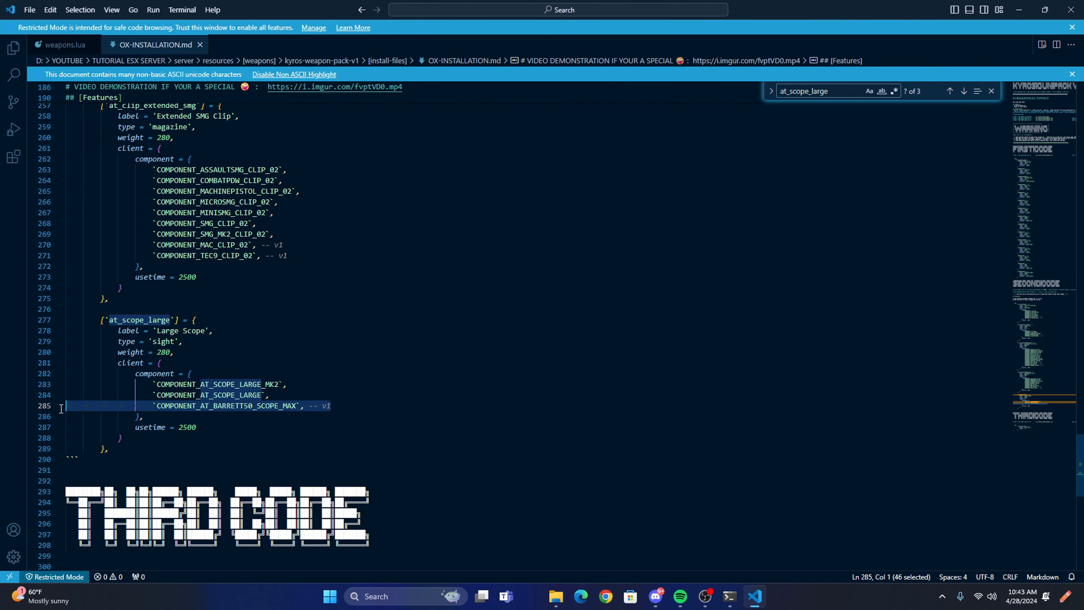
left_click(67, 46)
left_click(305, 410)
type(",")
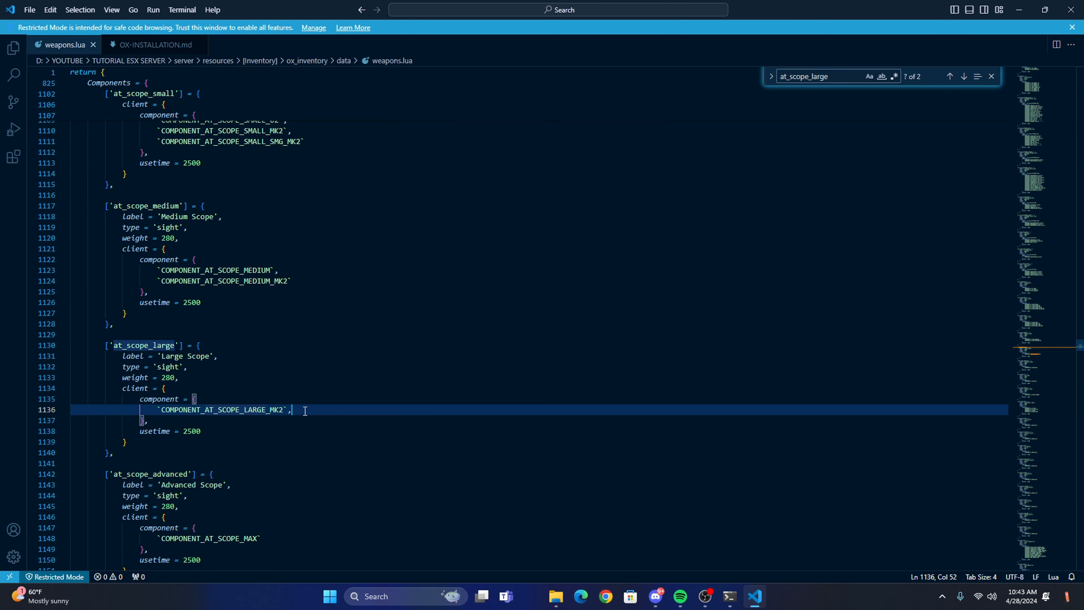
key("Return")
key("ctrl+v")
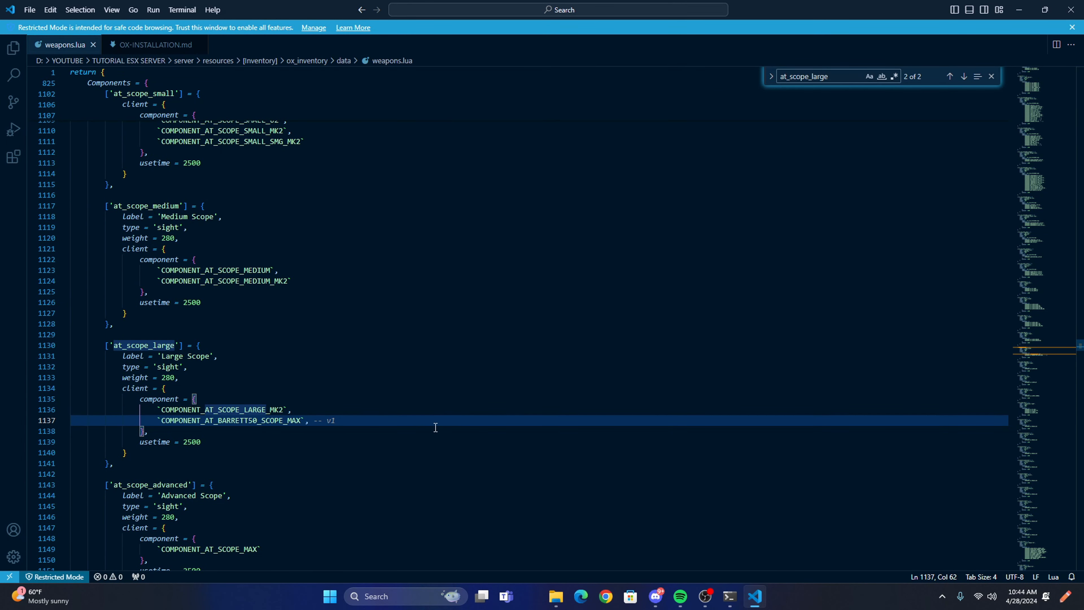
Copy the ammo_paintball block under THIRD CODE in OX-INSTALLATION.md and return to weapons.lua.
left_click(153, 46)
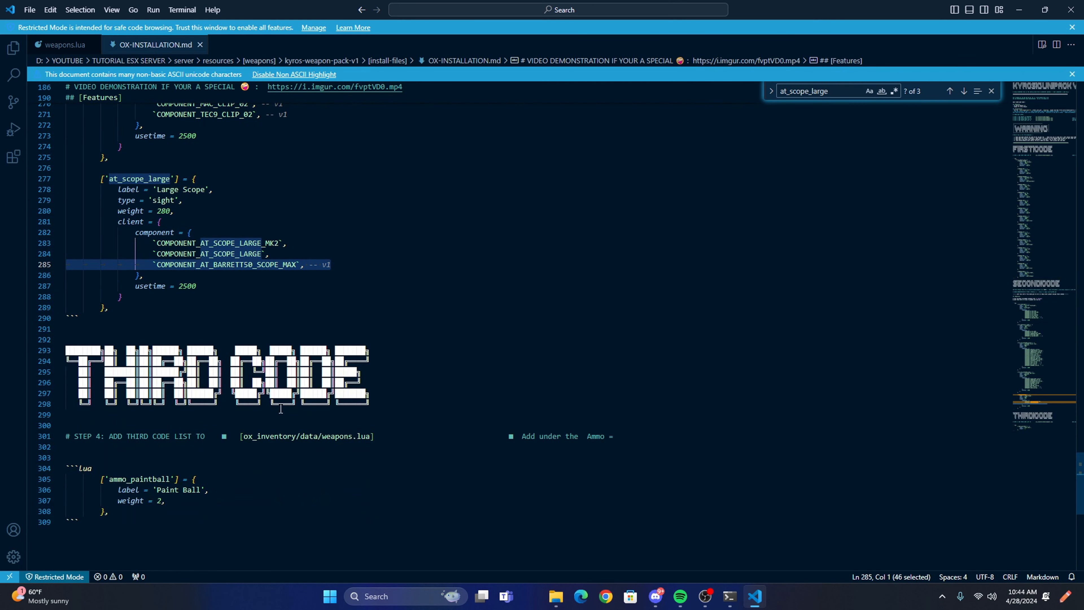
scroll(275, 408, "down", 3)
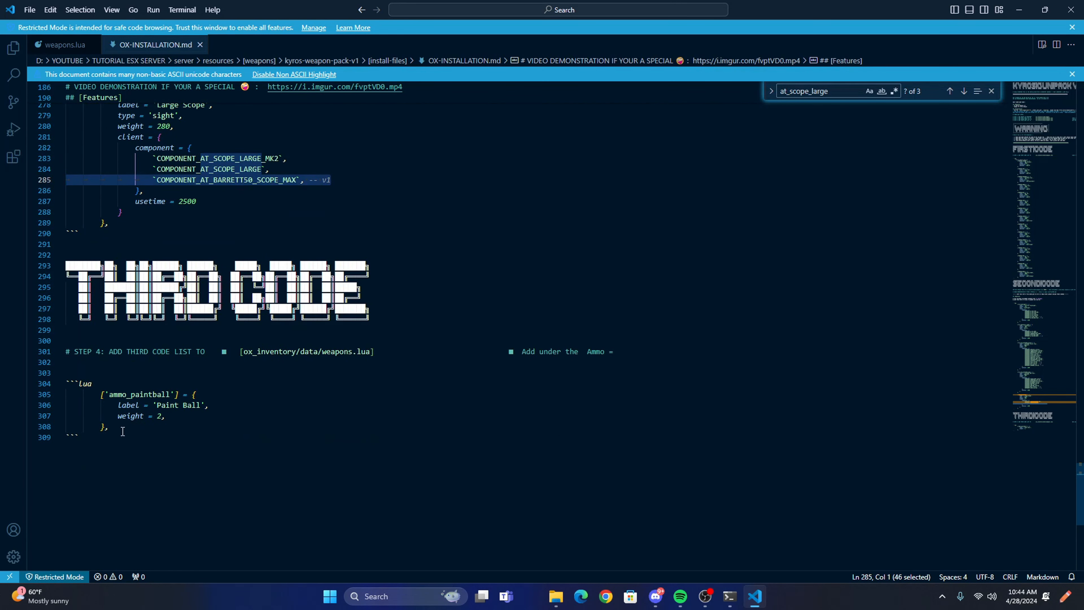
left_click_drag(123, 431, 39, 396)
left_click_drag(154, 429, 63, 398)
left_click(64, 45)
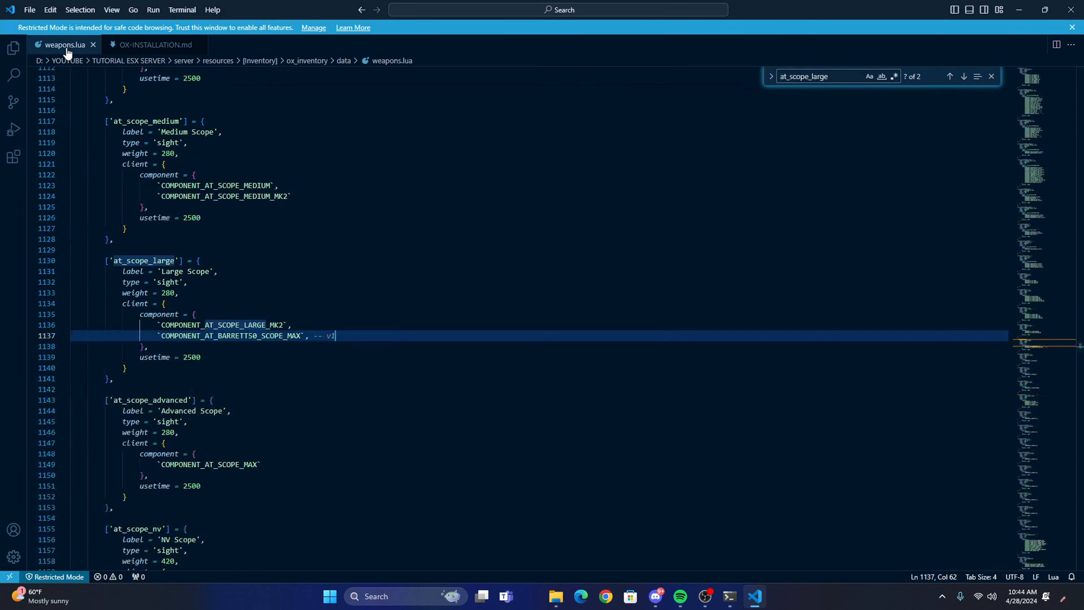
Paste the ammo_paintball block directly beneath the Ammo = { line in weapons.lua and save the file.
scroll(687, 283, "down", 5)
left_click_drag(1035, 156, 1010, 523)
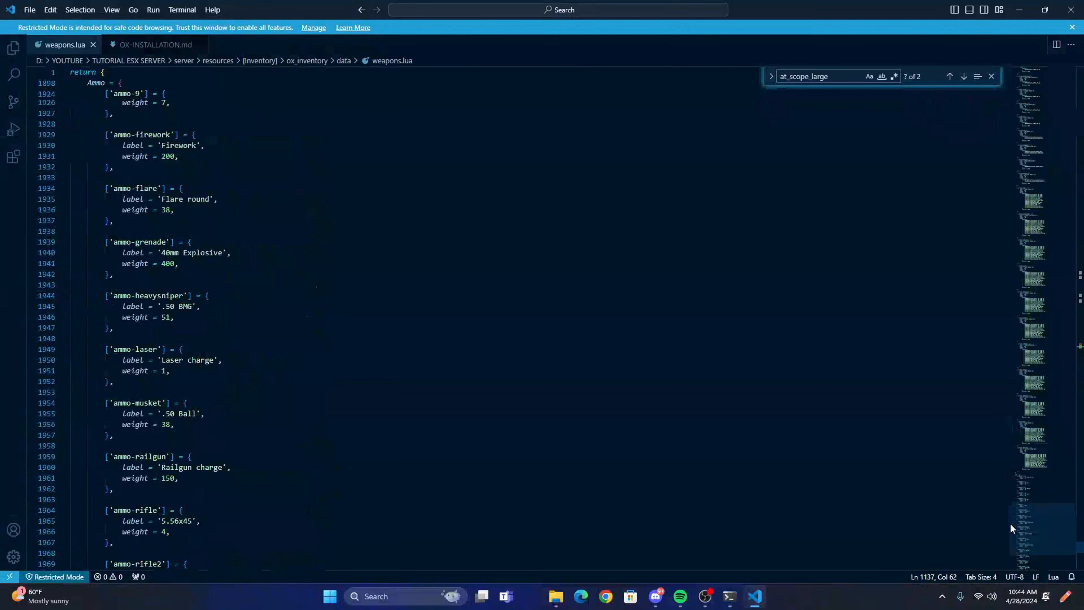
scroll(123, 338, "up", 15)
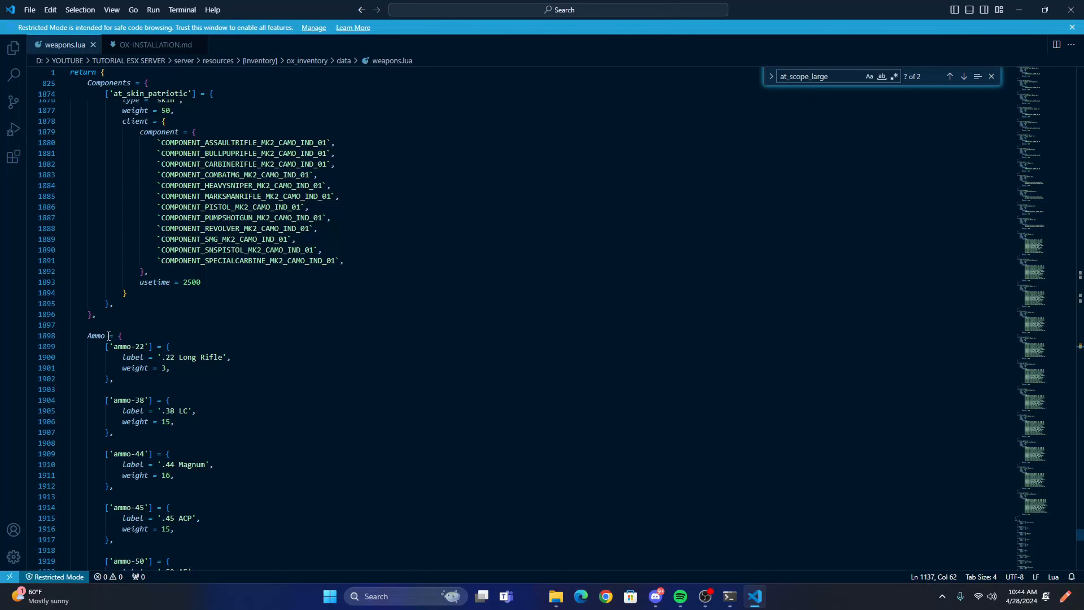
left_click(136, 335)
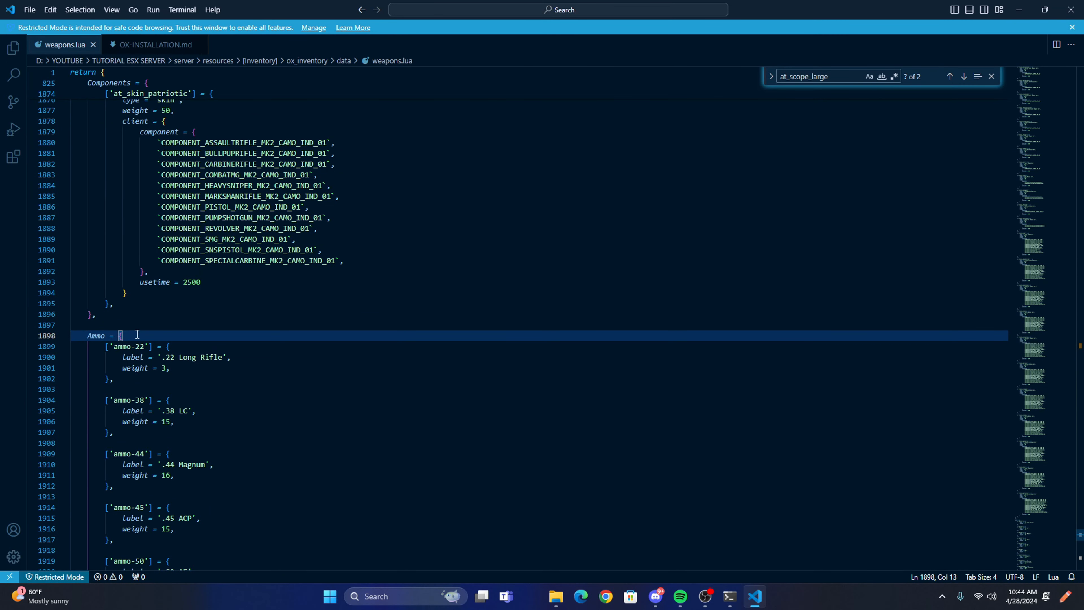
key("Return")
right_click(131, 347)
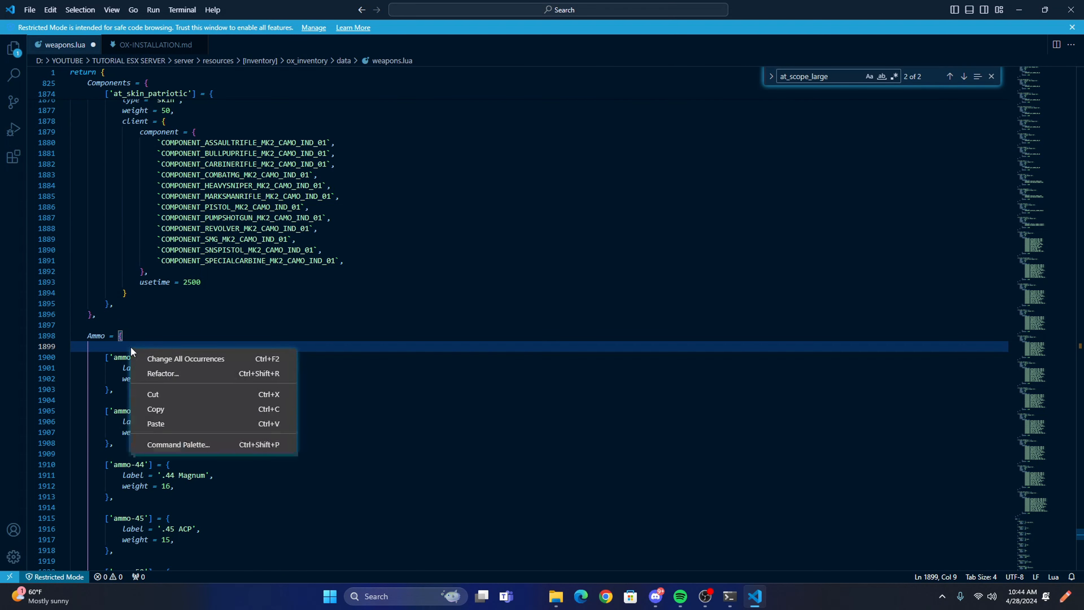
left_click(163, 423)
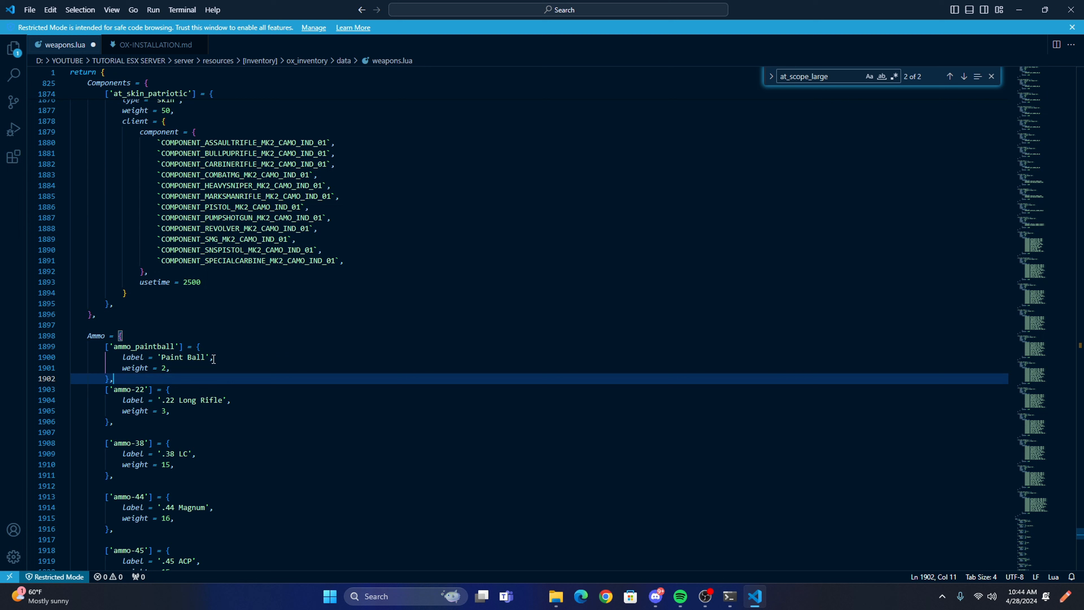
left_click(37, 8)
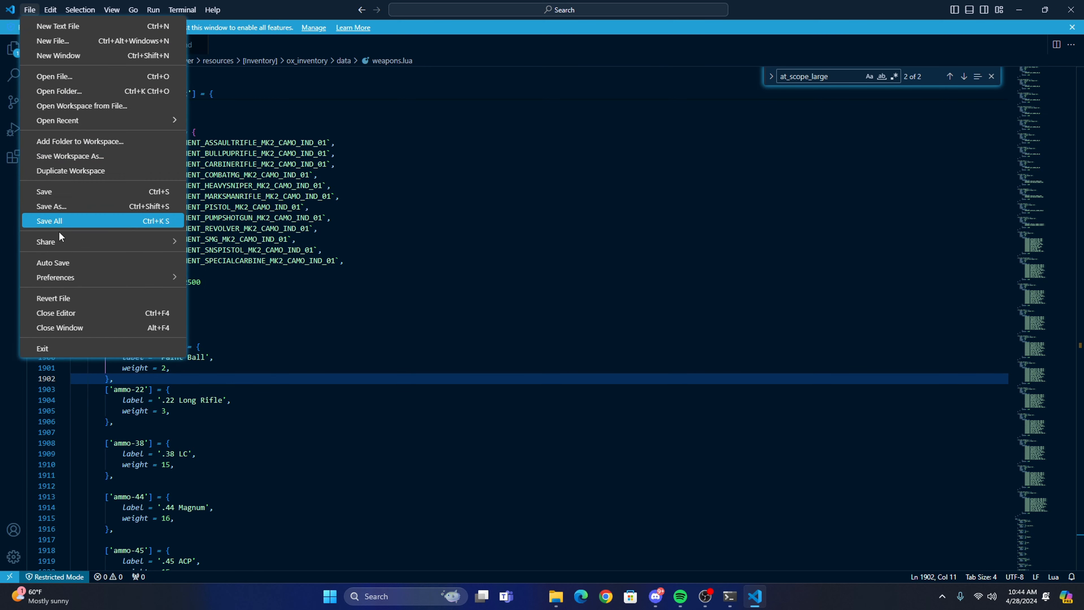
left_click(52, 192)
Close OX-INSTALLATION.md and the code editor, and move the [install-files] folder window aside.
left_click(156, 44)
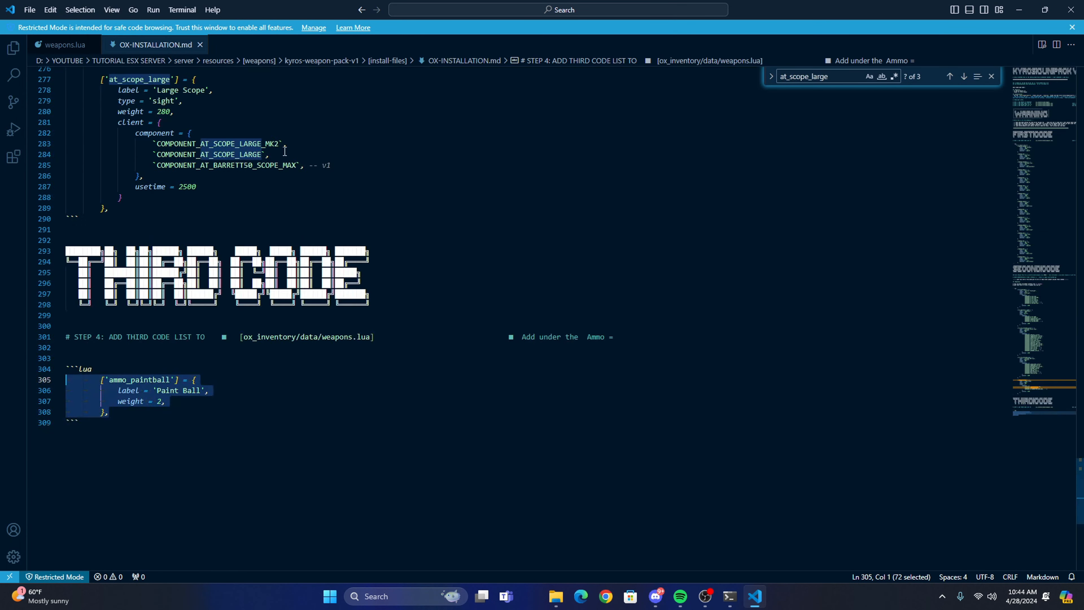
scroll(447, 334, "down", 4)
scroll(447, 334, "up", 9)
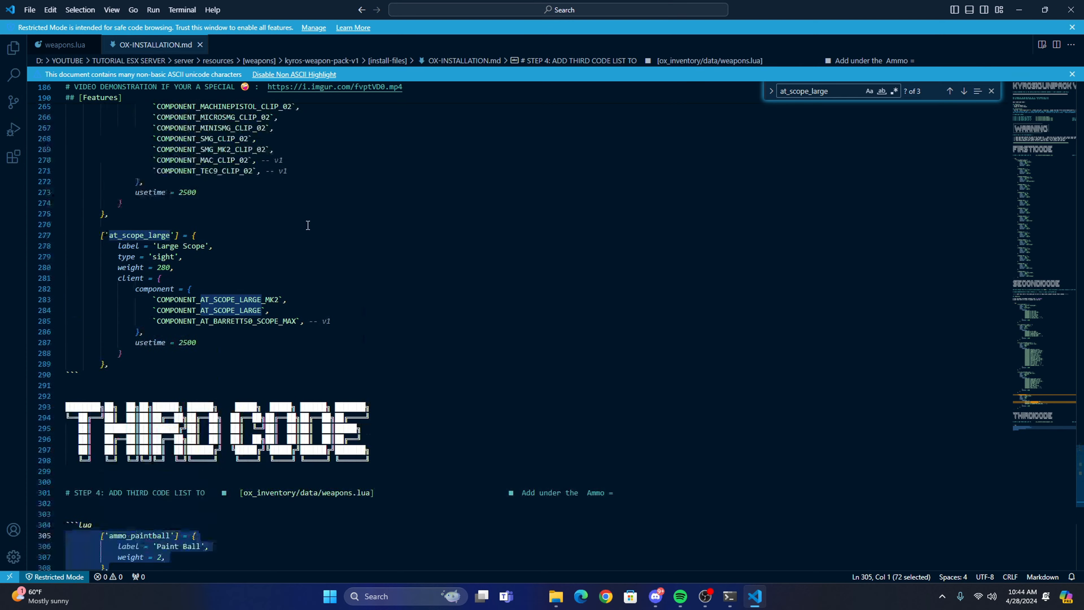
left_click(200, 45)
left_click(1071, 9)
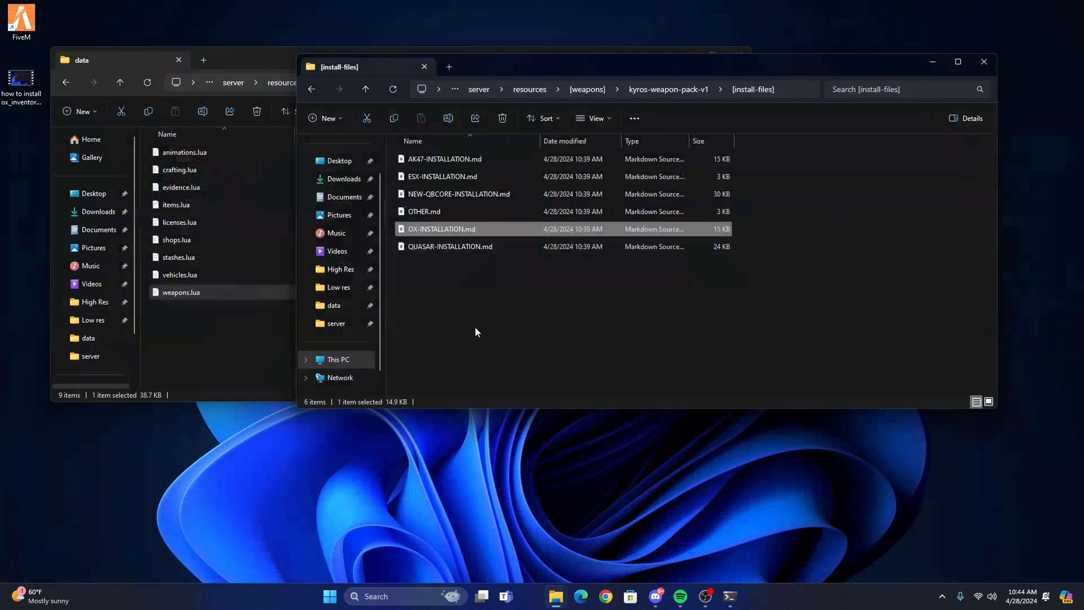
left_click_drag(502, 72, 549, 131)
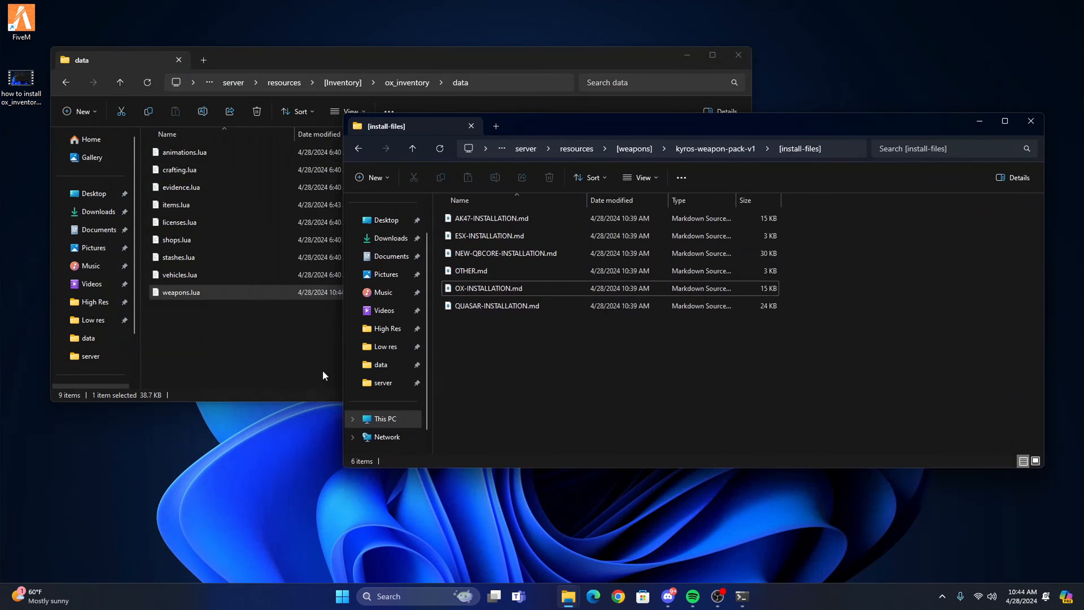
Switch to Chrome, open localhost:40120/auth and sign in to txAdmin with the Cfx.re account.
left_click(618, 596)
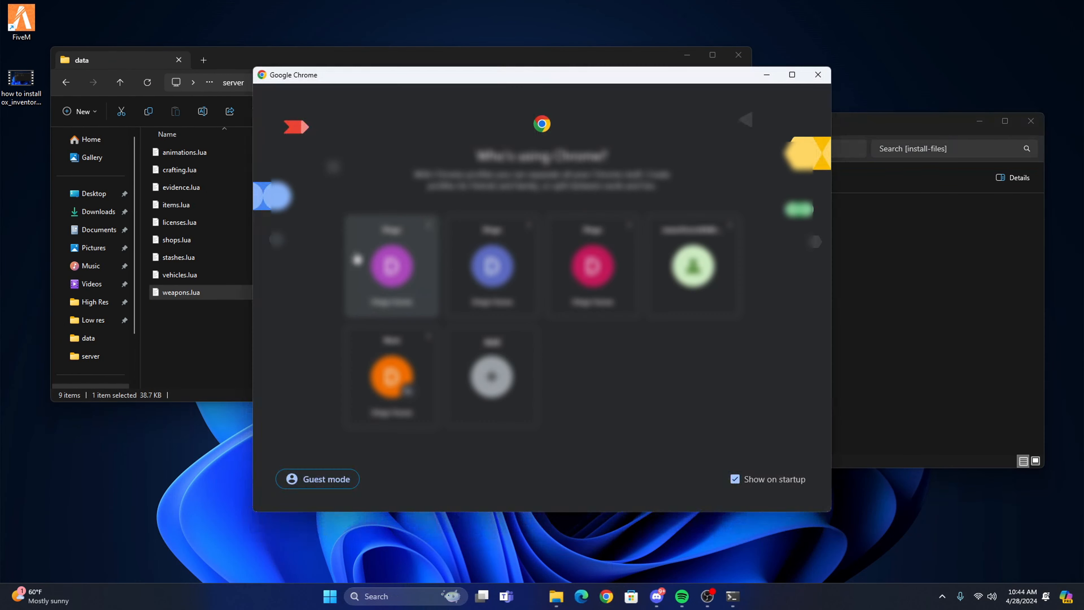
left_click(412, 270)
type("localhost:40120/auth")
key("Return")
left_click(548, 217)
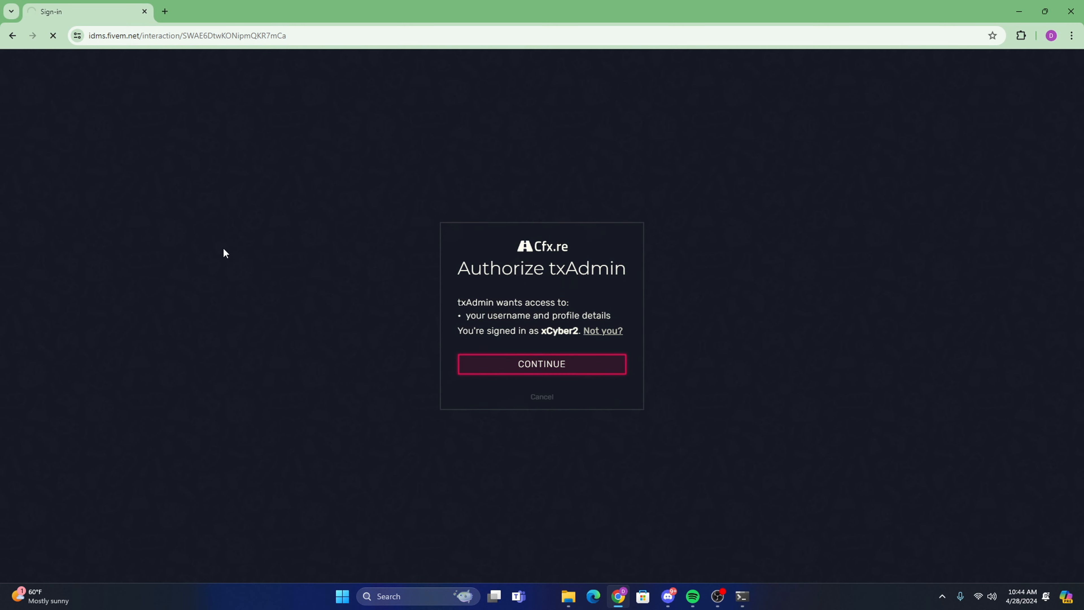
Restart the server from txAdmin's live console and check the kyros-weapon-pack-v1 startup messages.
left_click(86, 208)
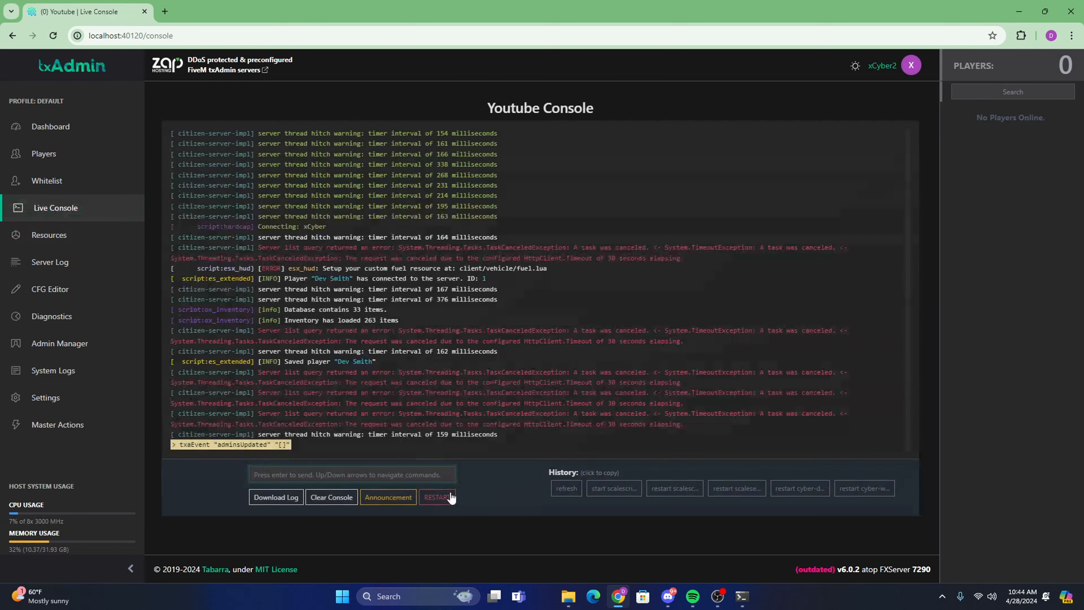
left_click(438, 497)
left_click(659, 341)
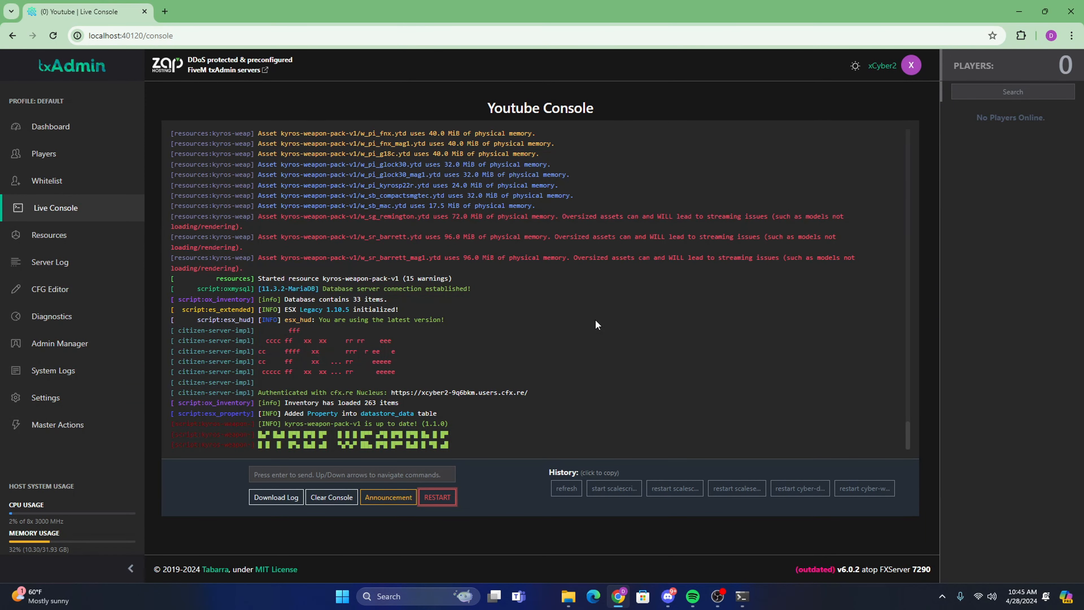
left_click_drag(386, 440, 182, 424)
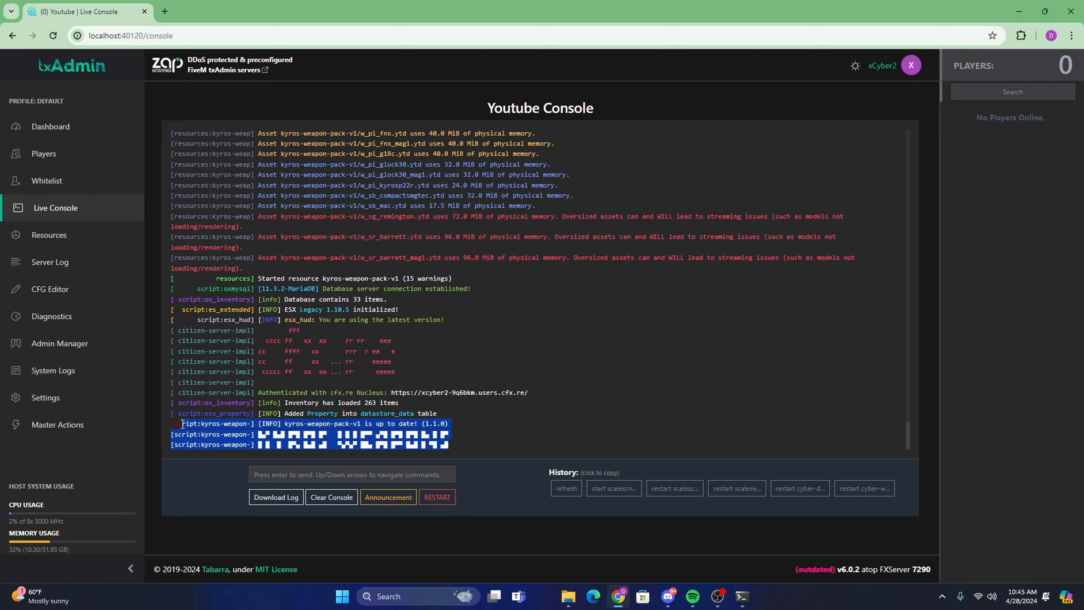
left_click(387, 442)
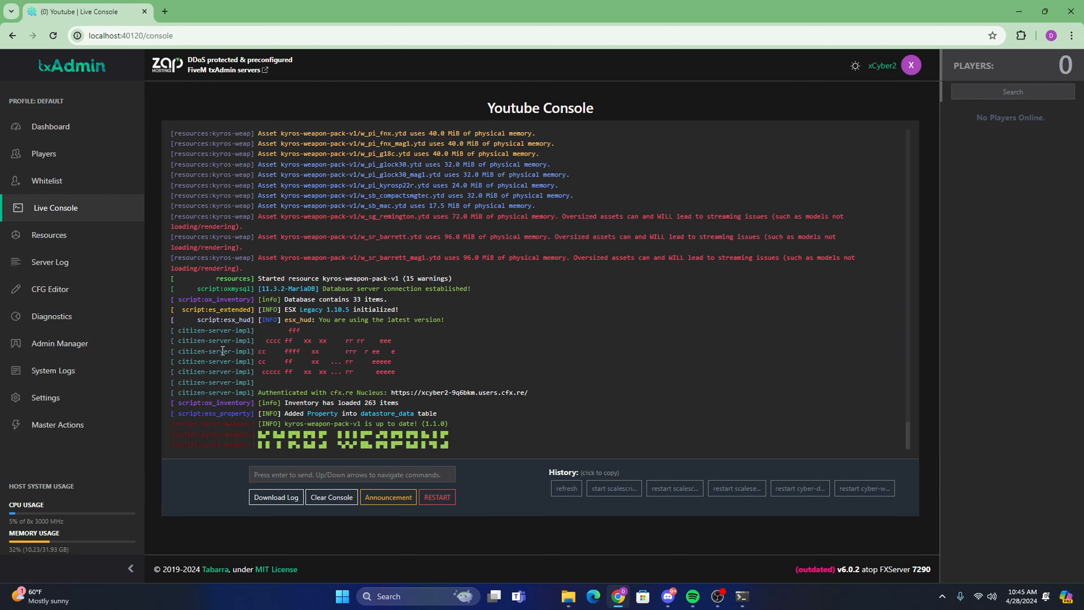
Filter the txAdmin resources list by "ky" to check the weapon pack's status.
left_click(85, 237)
left_click(440, 170)
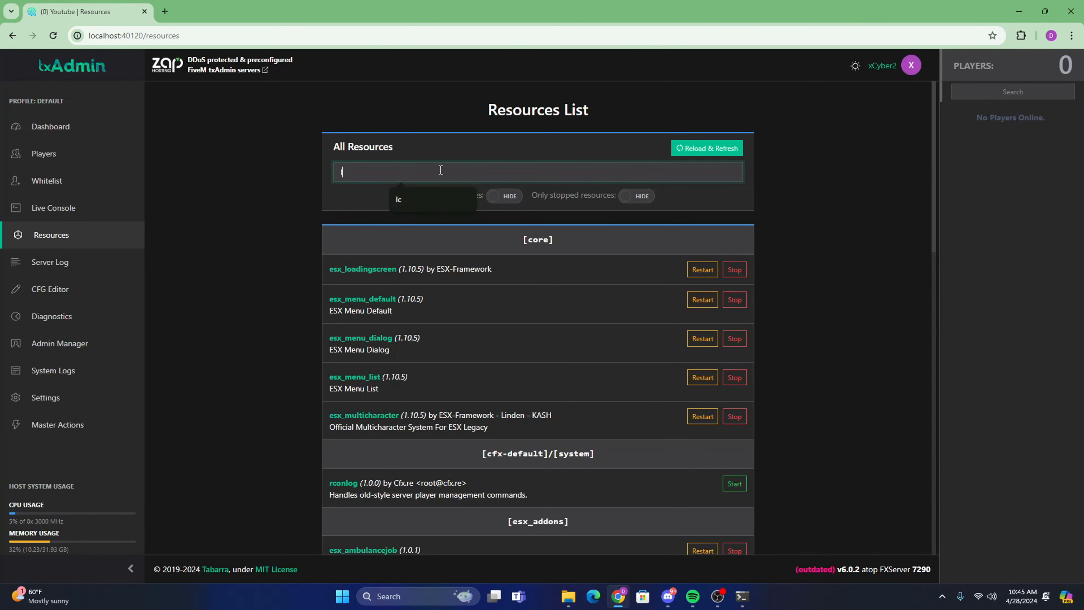
type("ky")
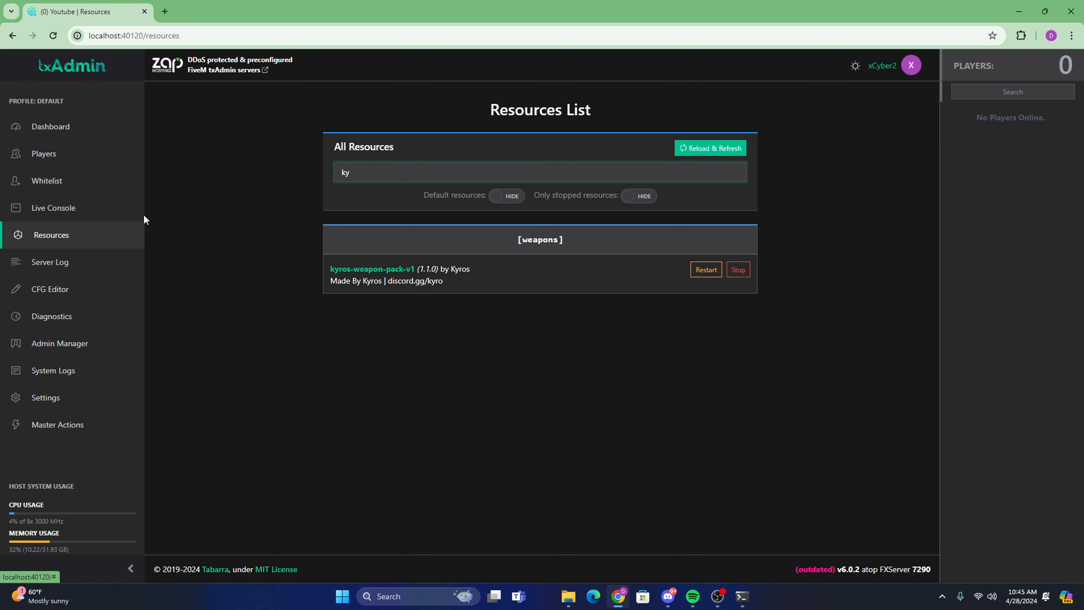
Return to the live console and examine the kyros-weapon-pack-v1 version lines again.
left_click(123, 216)
left_click_drag(450, 427, 165, 401)
left_click(461, 425)
left_click_drag(461, 425, 141, 395)
left_click(454, 434)
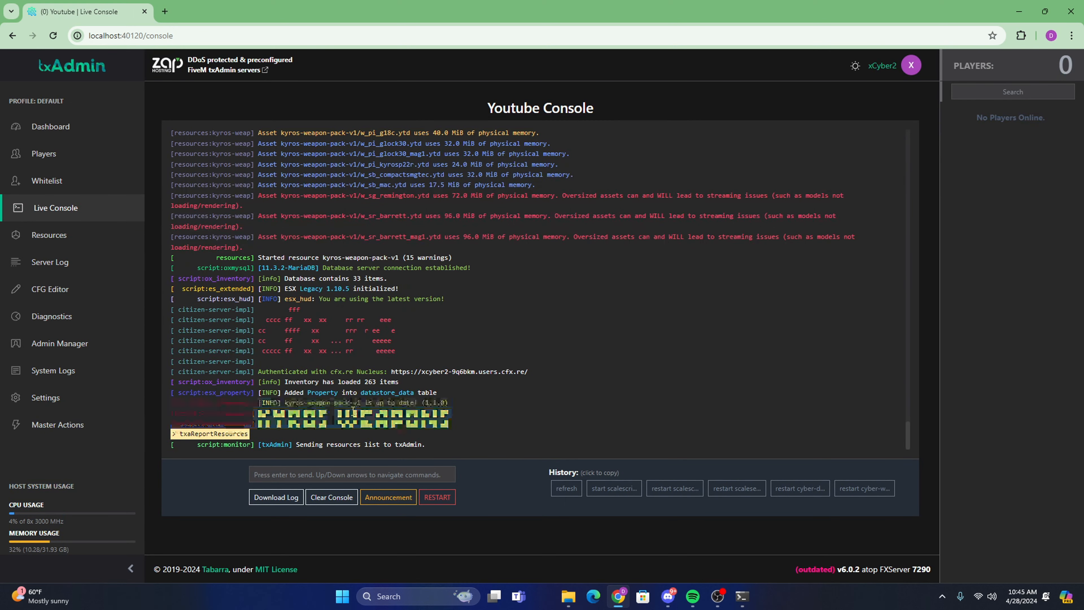
Leave the server console, switch to FiveM and enter the ESX server with the existing character.
left_click_drag(469, 427, 187, 403)
left_click(346, 420)
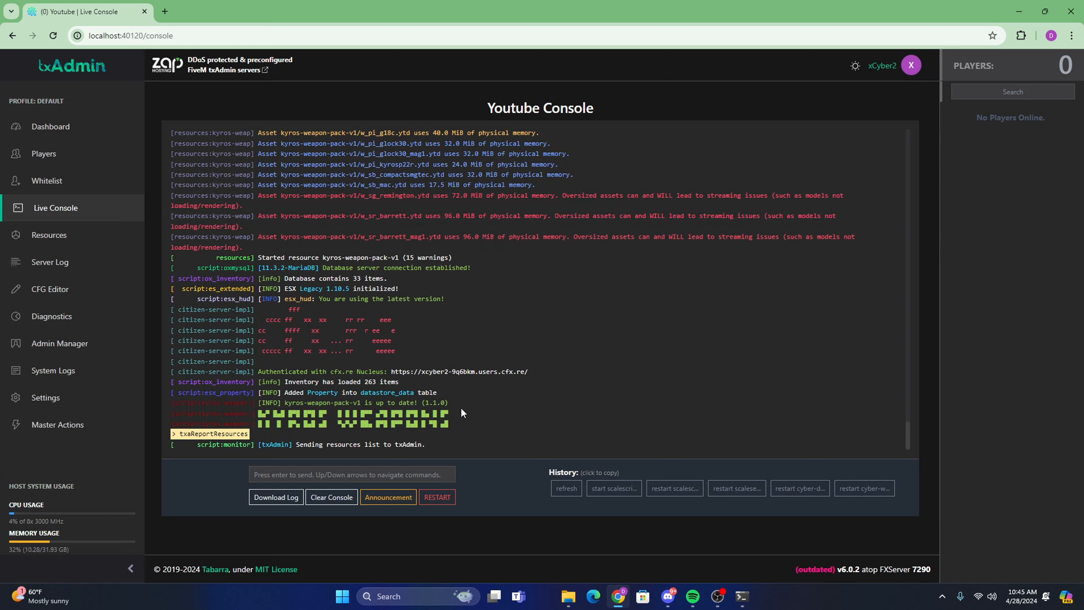
left_click(1020, 5)
double_click(25, 18)
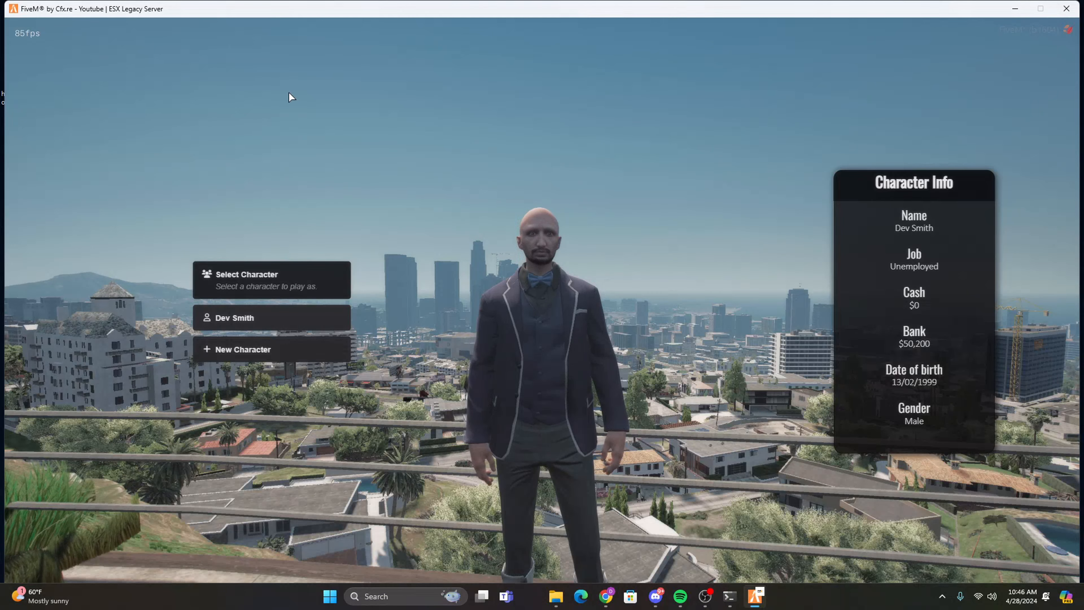
left_click(273, 318)
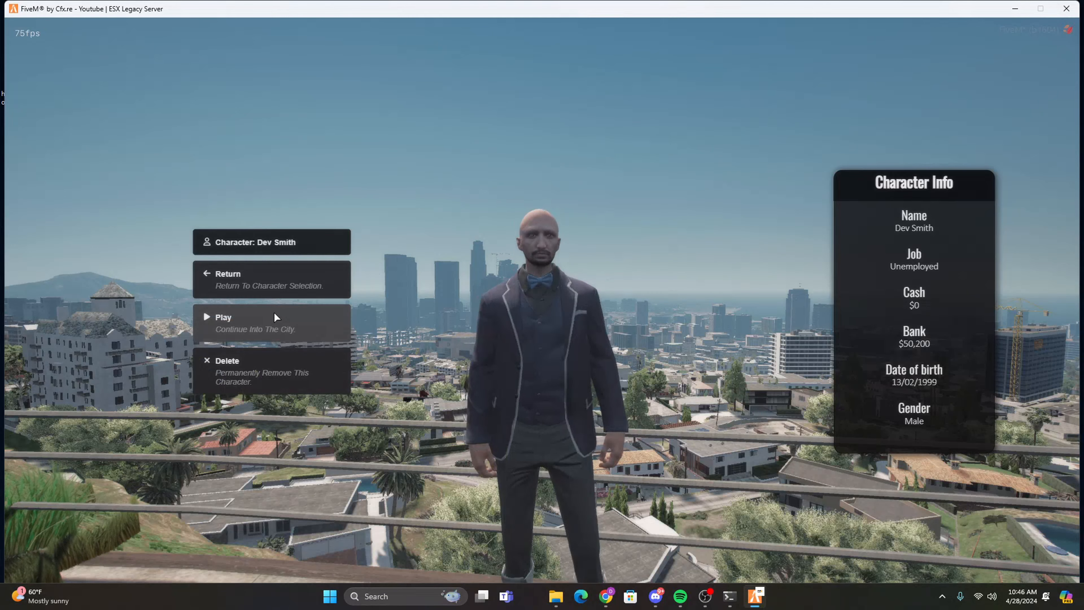
left_click(278, 314)
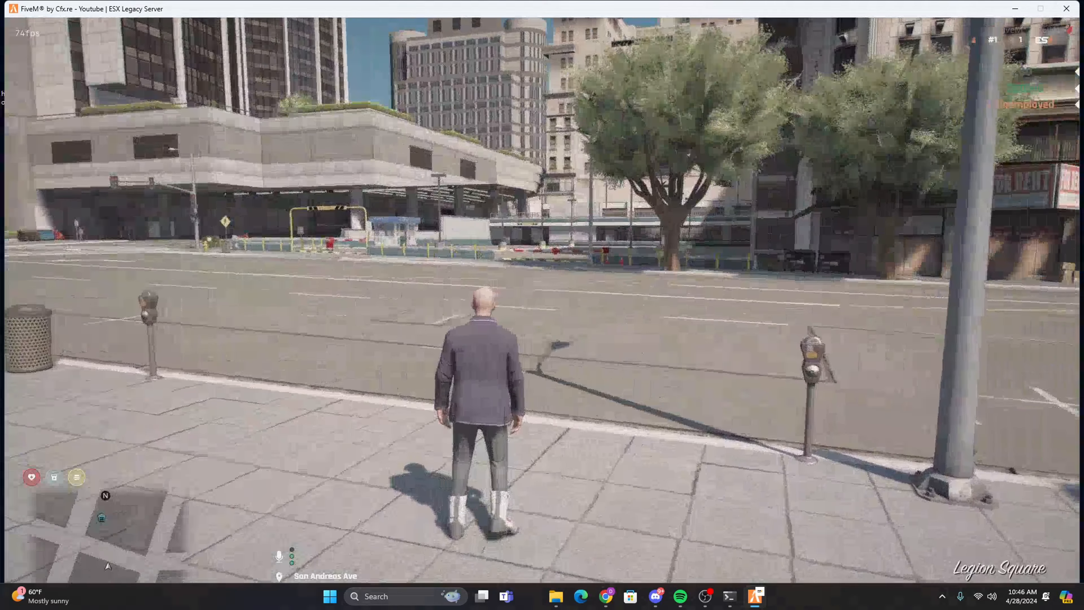
key("w")
key("s")
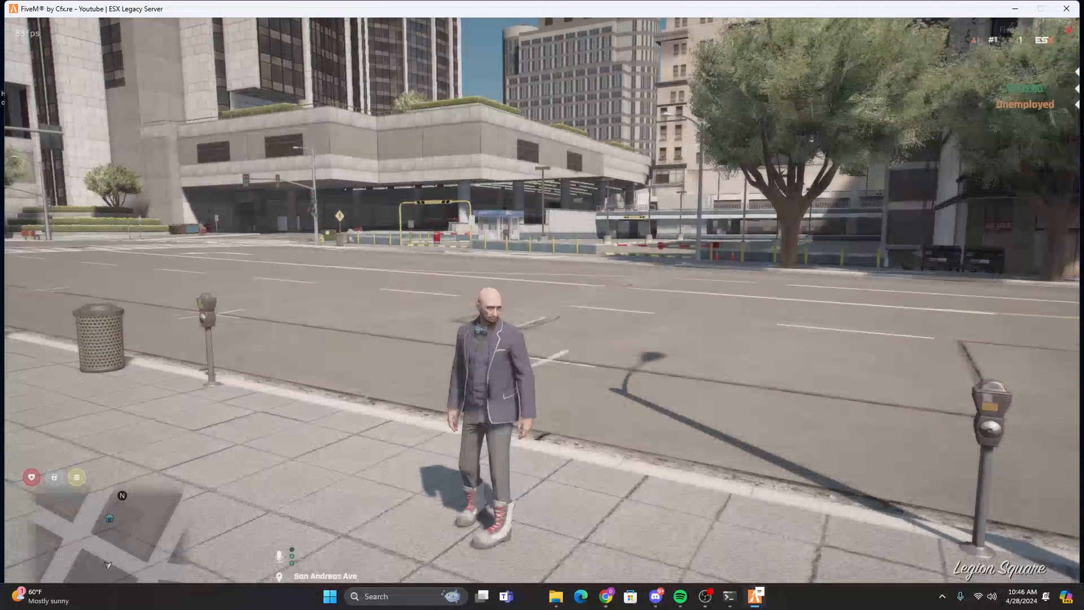
Open SPAWN-CODES.md from the kyros-weapon-pack-v1 folder and copy the Glock 18C spawn code WEAPON_G18C.
key("alt+Tab")
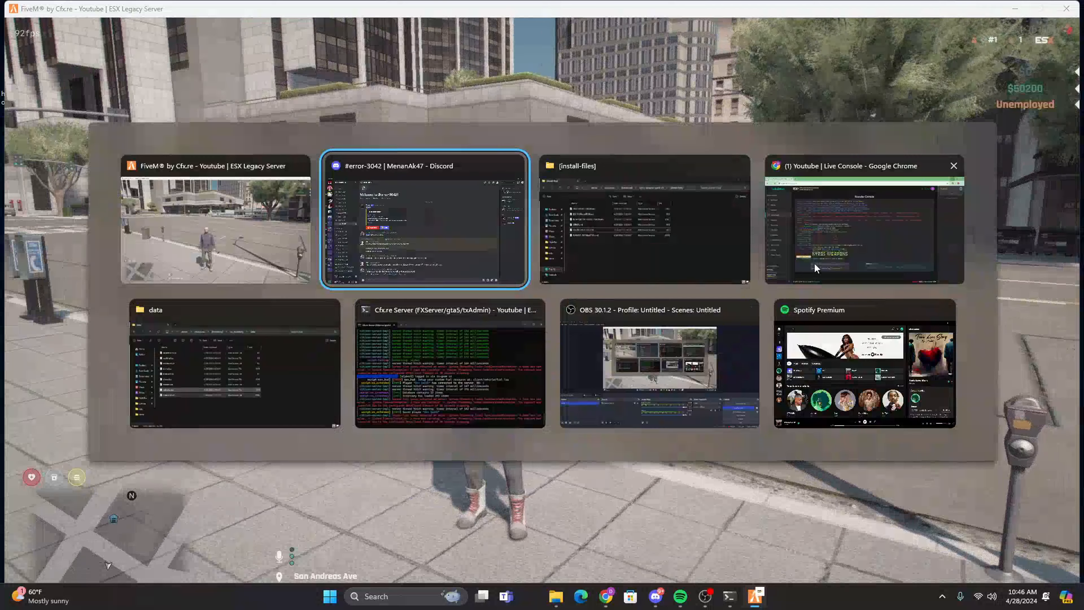
key("alt+Tab")
left_click(413, 149)
left_click_drag(524, 129, 509, 113)
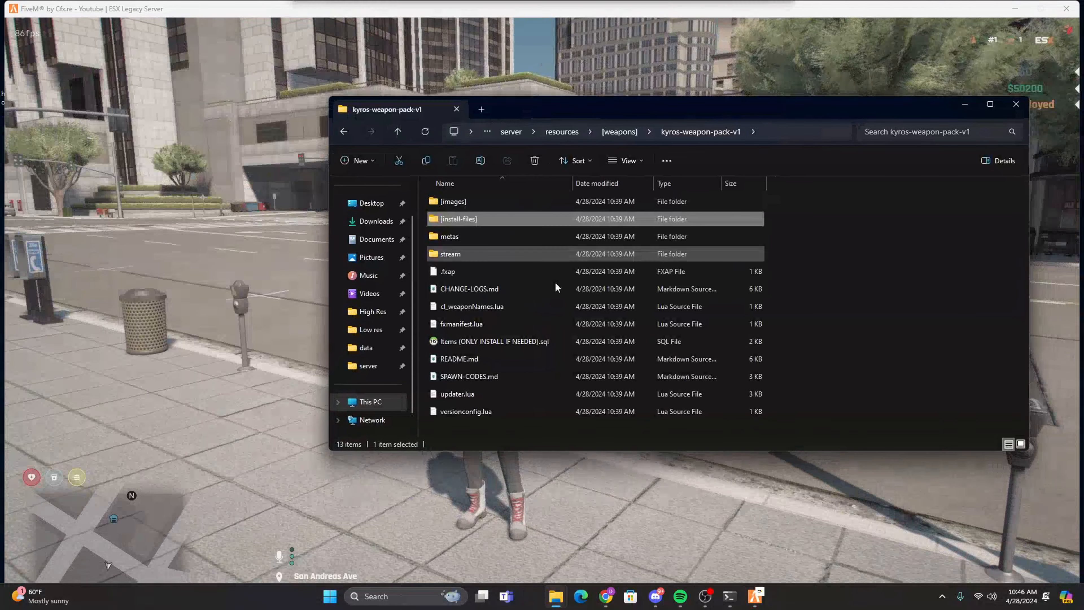
left_click(819, 204)
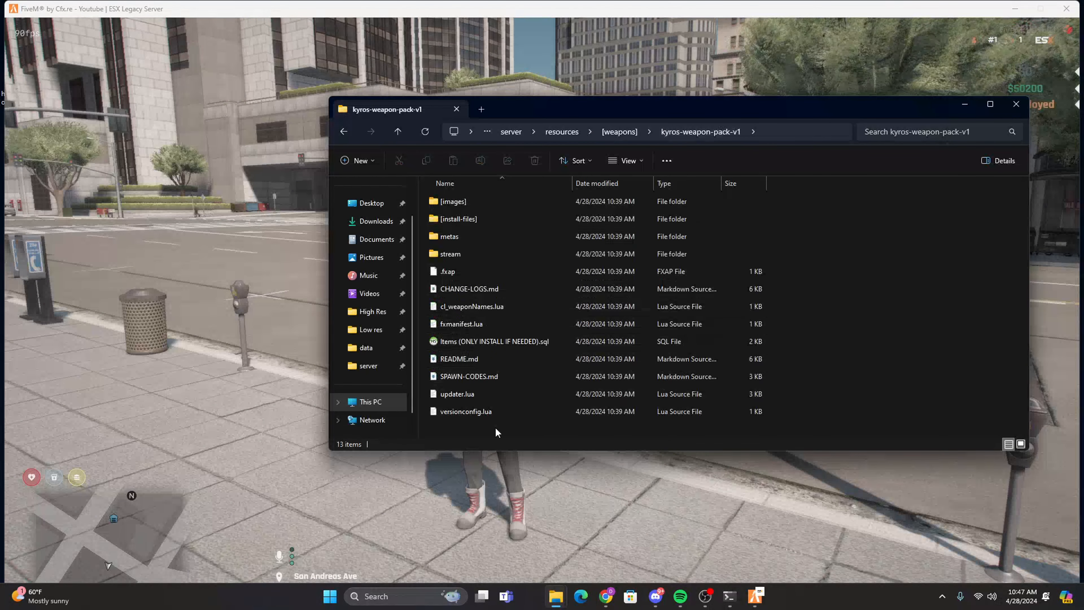
double_click(464, 378)
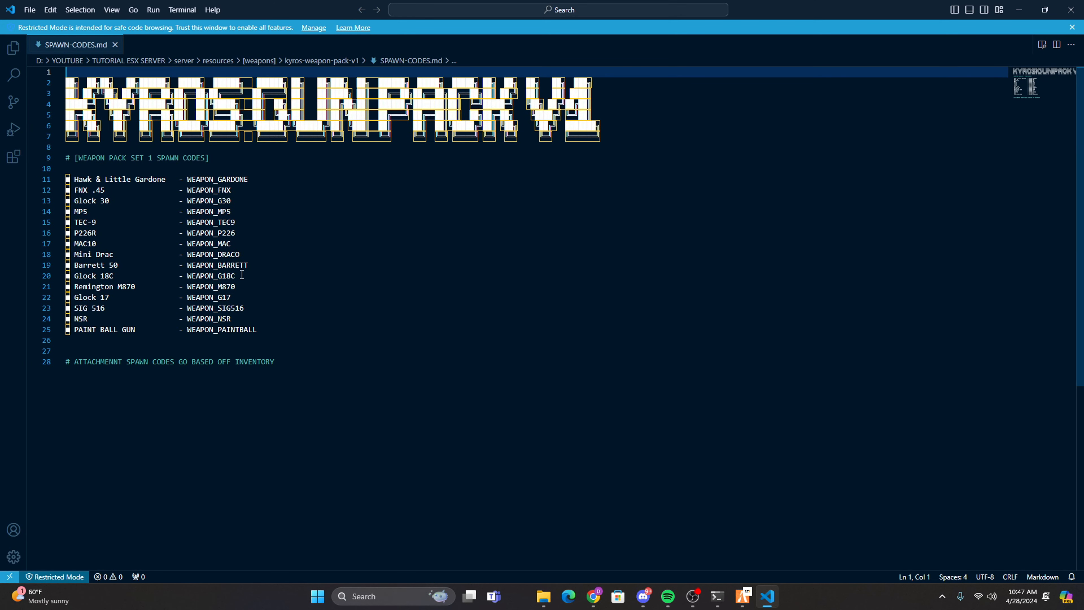
left_click_drag(242, 274, 187, 276)
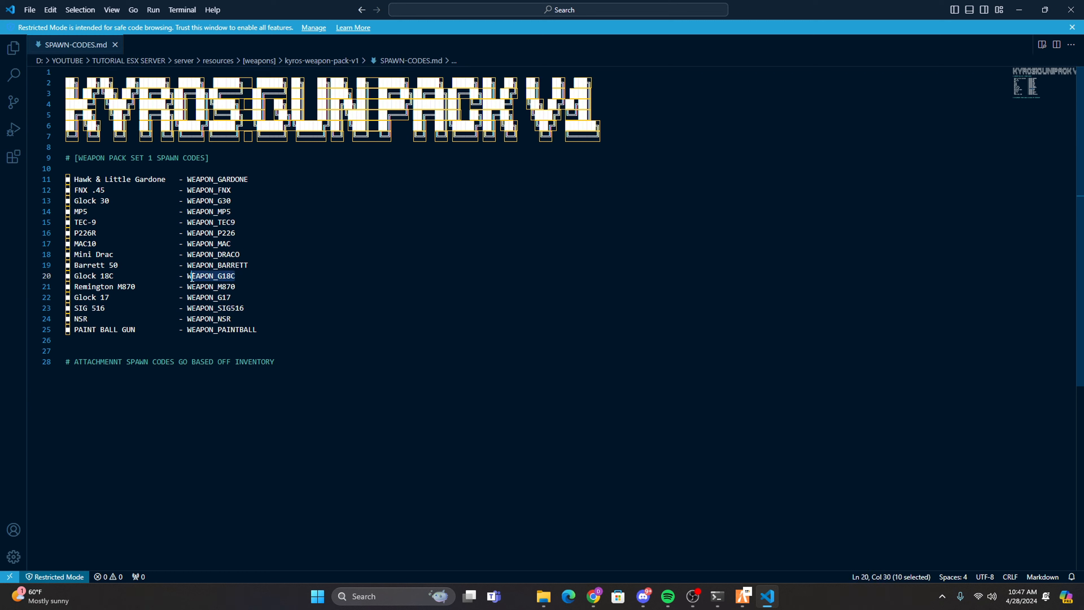
Switch to FiveM and give player 1 one WEAPON_G18C with the /giveitem chat command.
left_click(743, 595)
type("t")
type("/give")
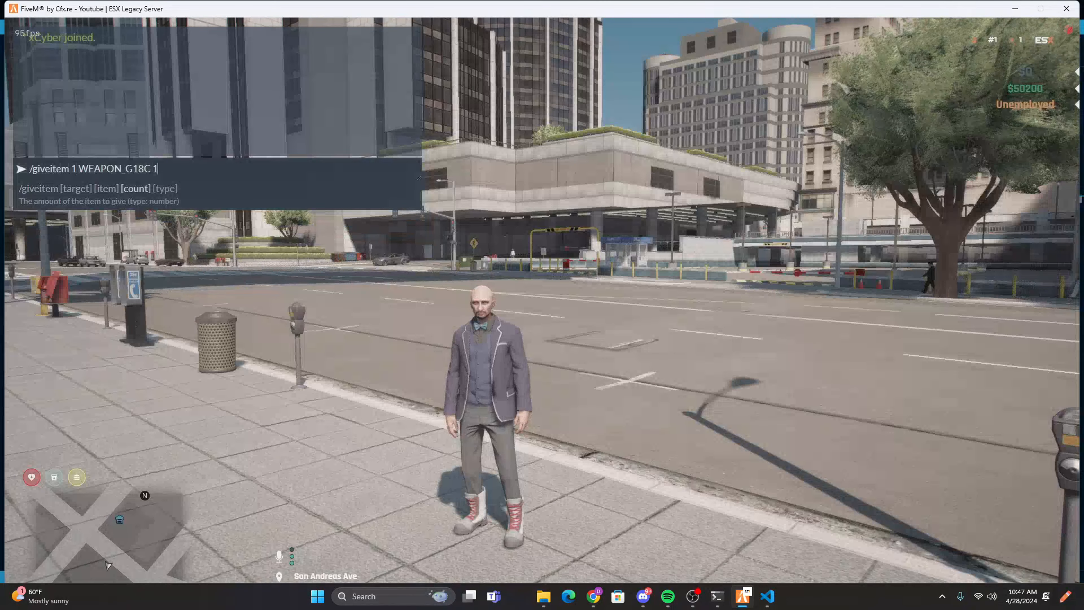
key("Return")
Check the Glock 18C in the inventory and test equipping and holstering it from hotbar slot 1.
key("F2")
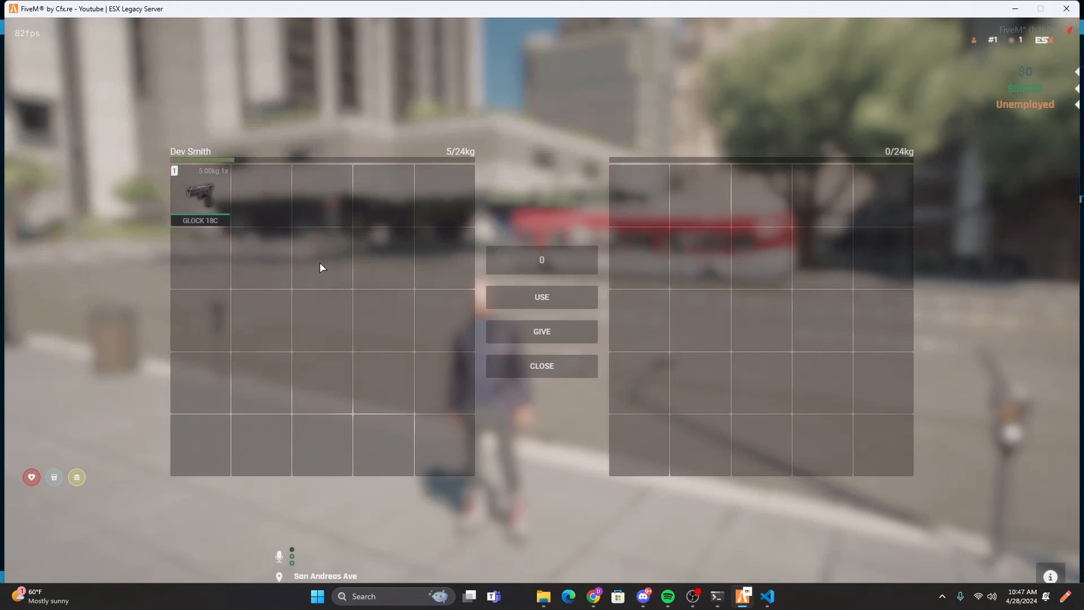
left_click_drag(591, 335, 560, 306)
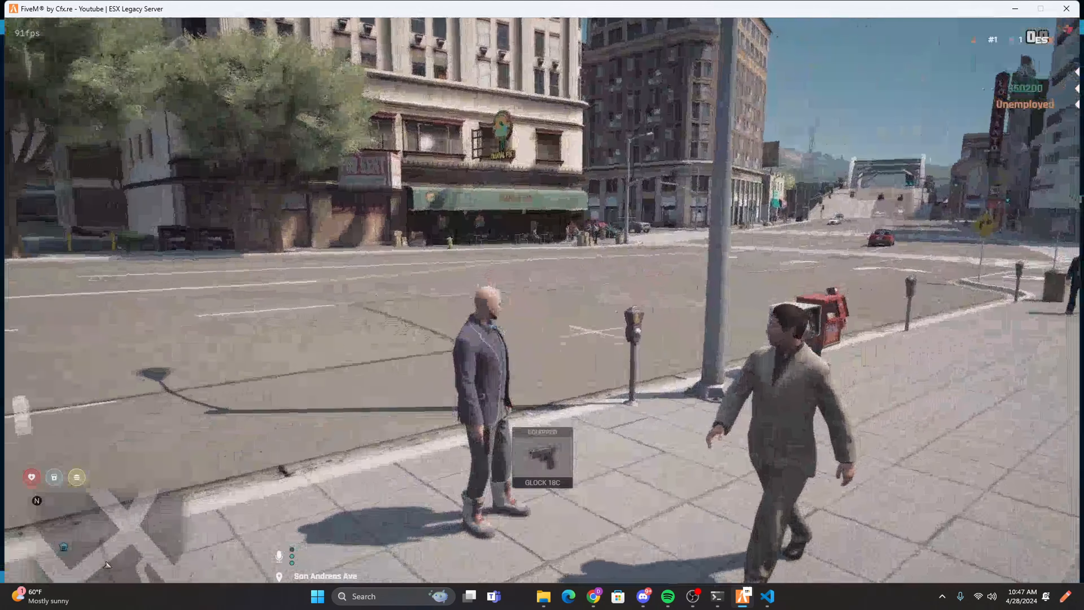
key("Tab")
key("1")
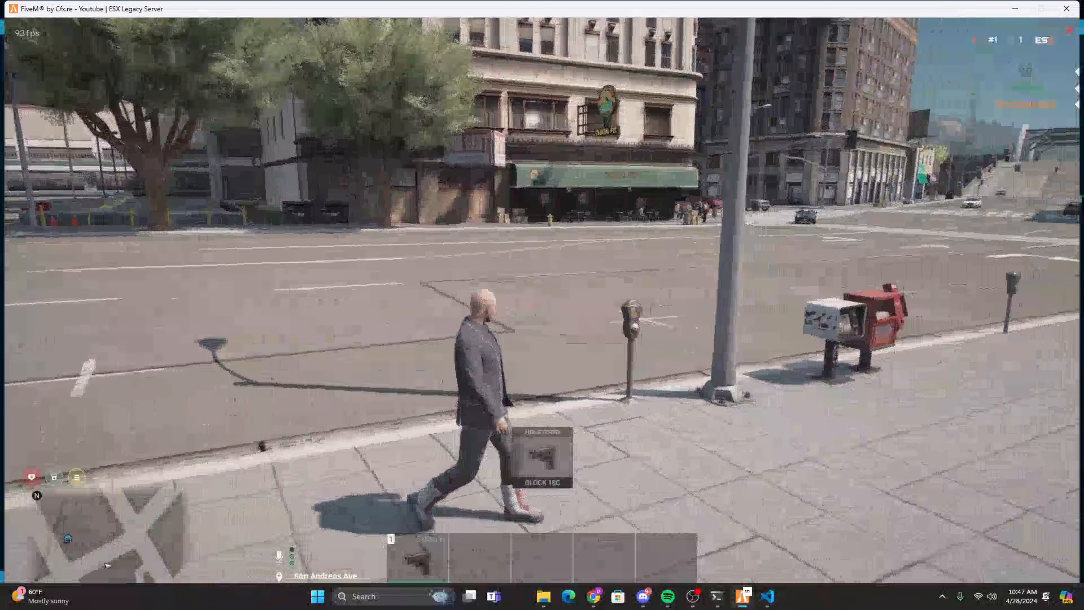
key("1")
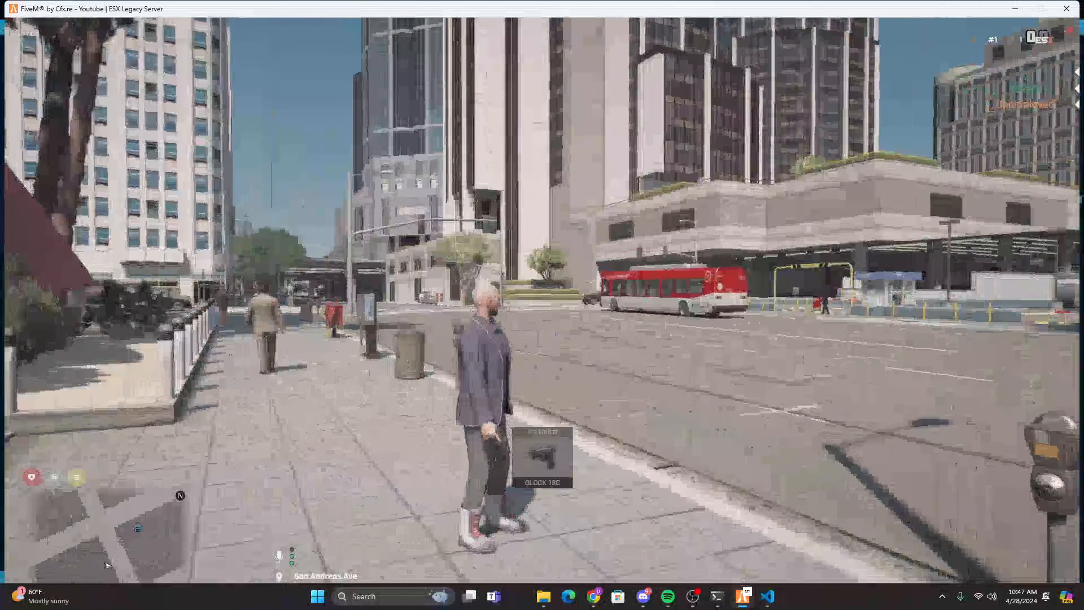
key("w")
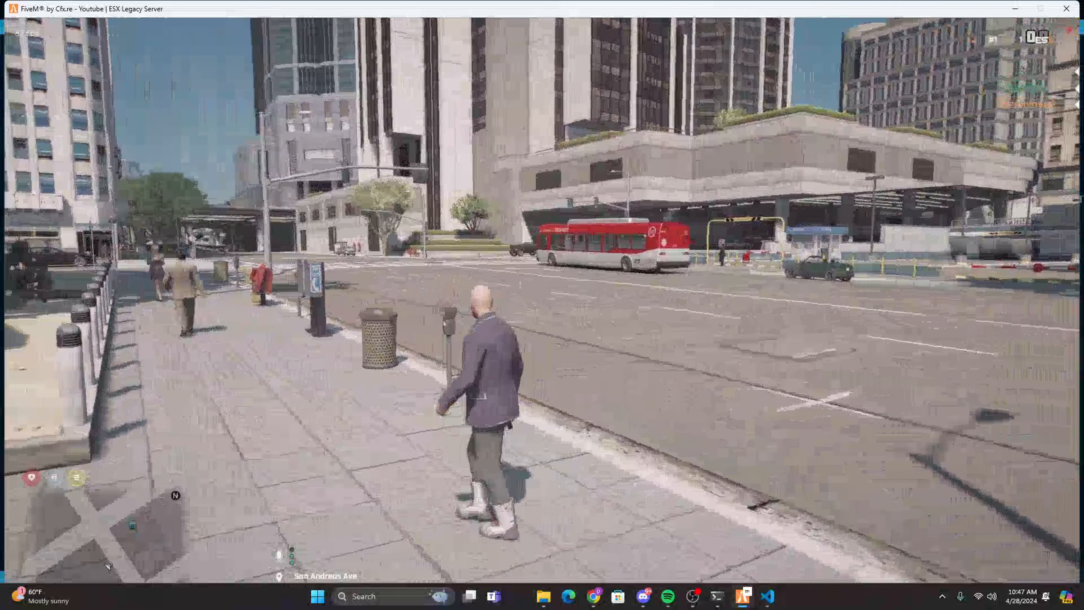
Give player 1 ammo-9 rounds with /giveitem, reload the Glock 18C and test it in the street.
type("t")
type("/gi")
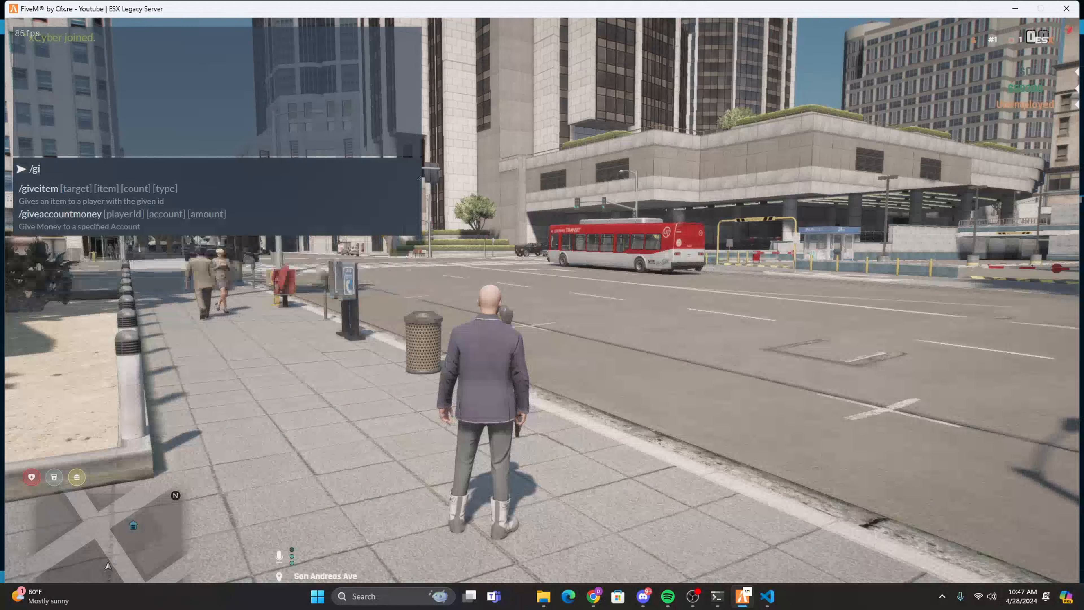
type("veiy")
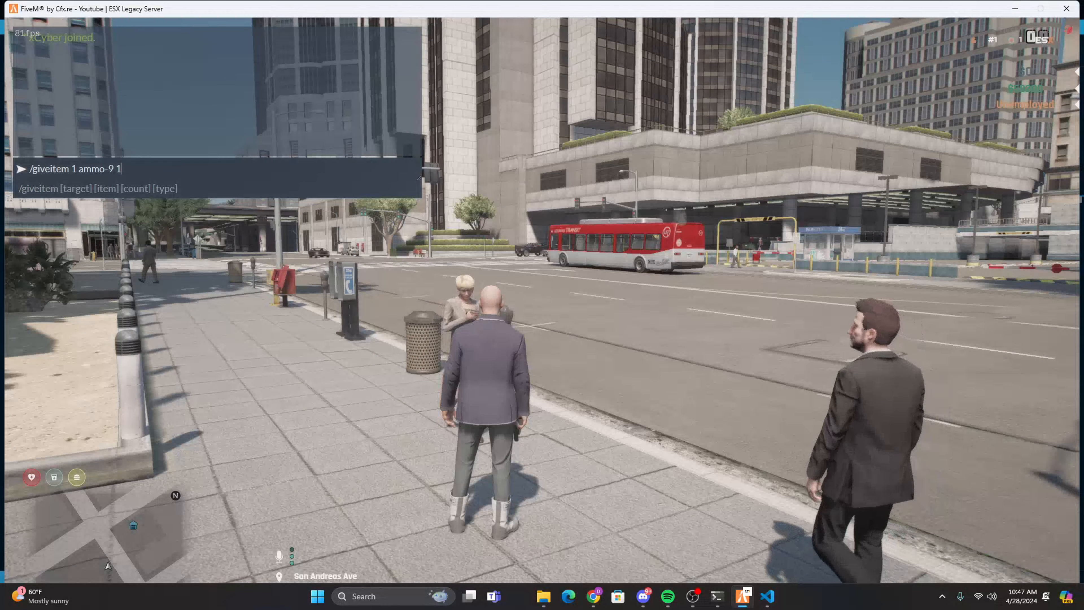
key("Return")
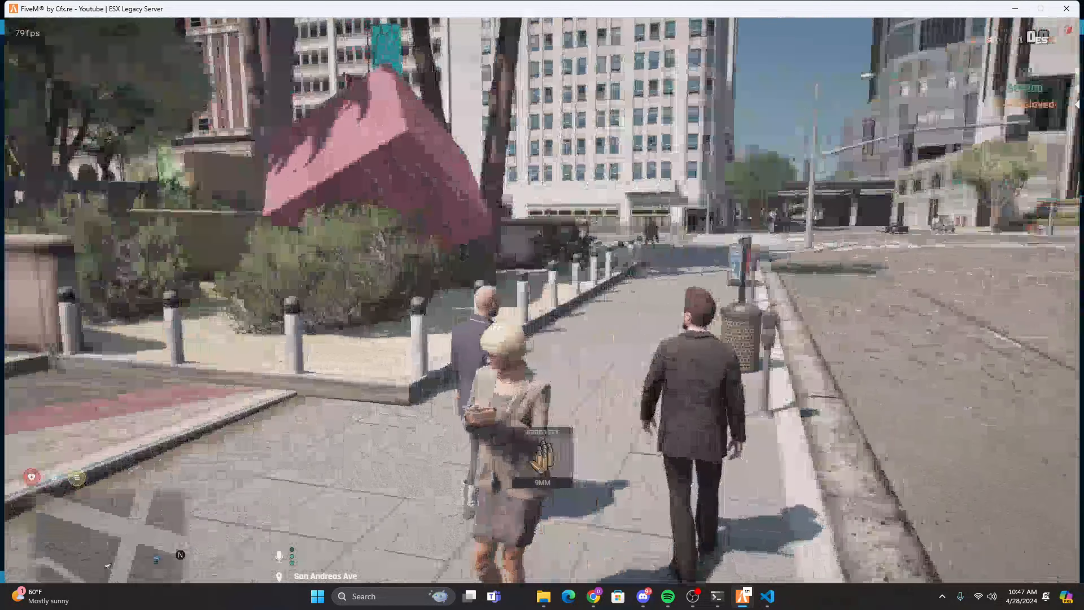
key("r")
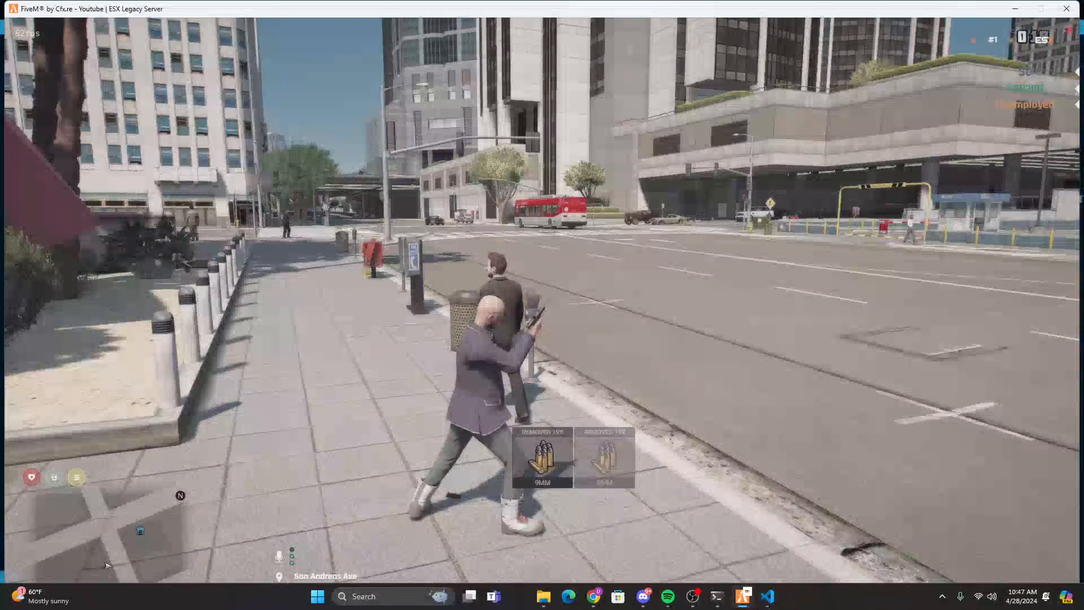
key("w")
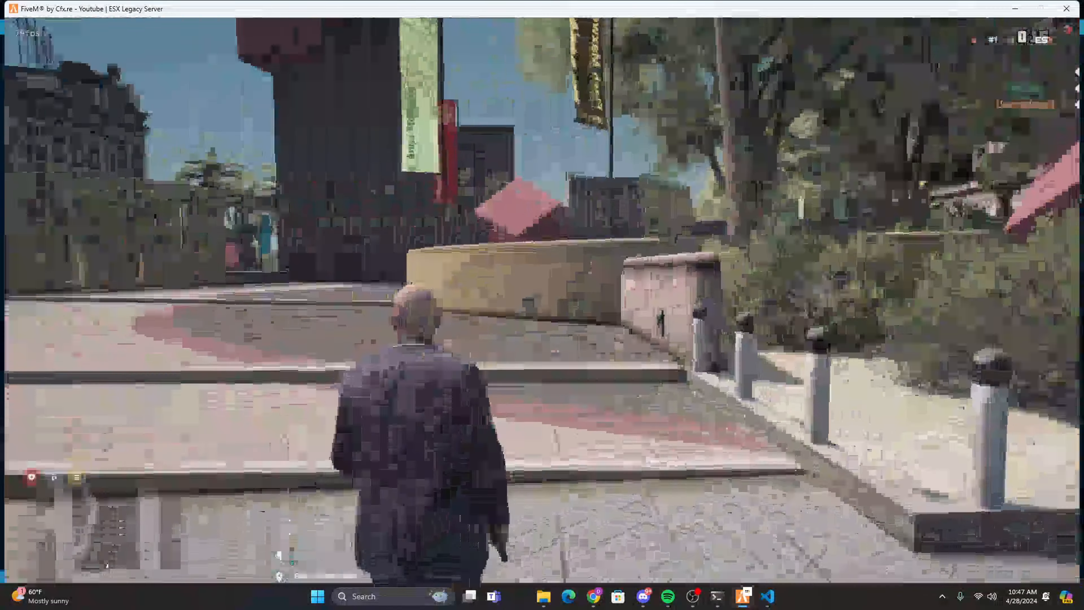
key("r")
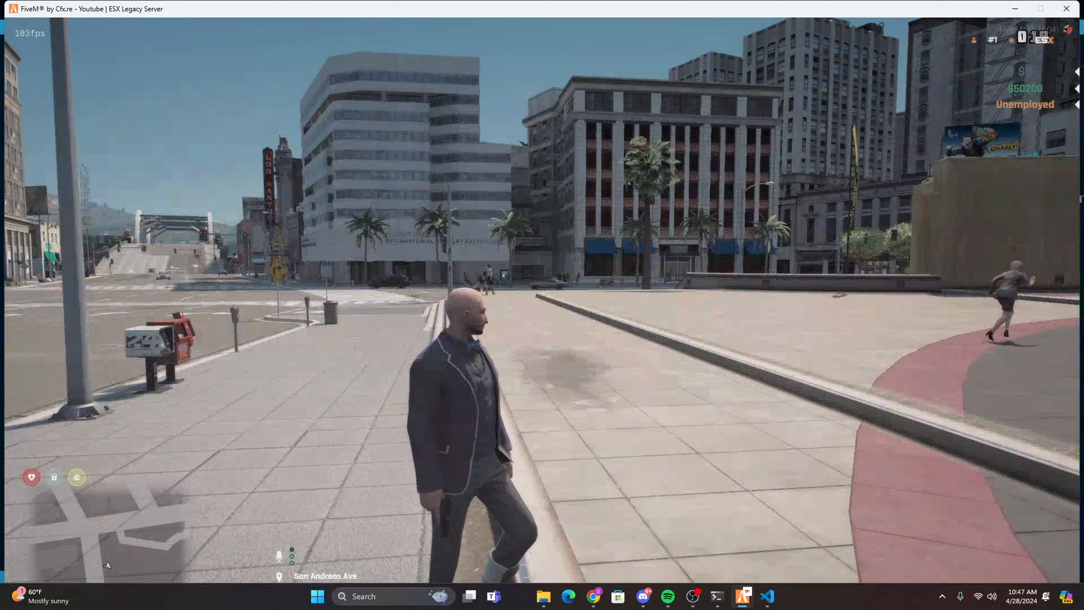
key("w")
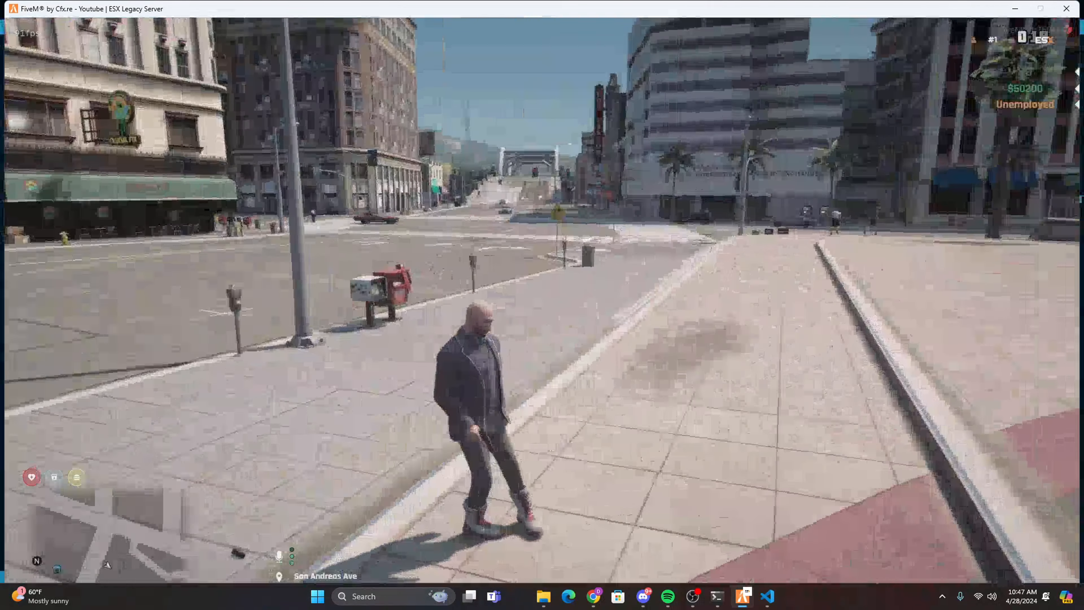
Switch to File Explorer and open weapons.lua from the ox_inventory data folder.
key("alt+Tab")
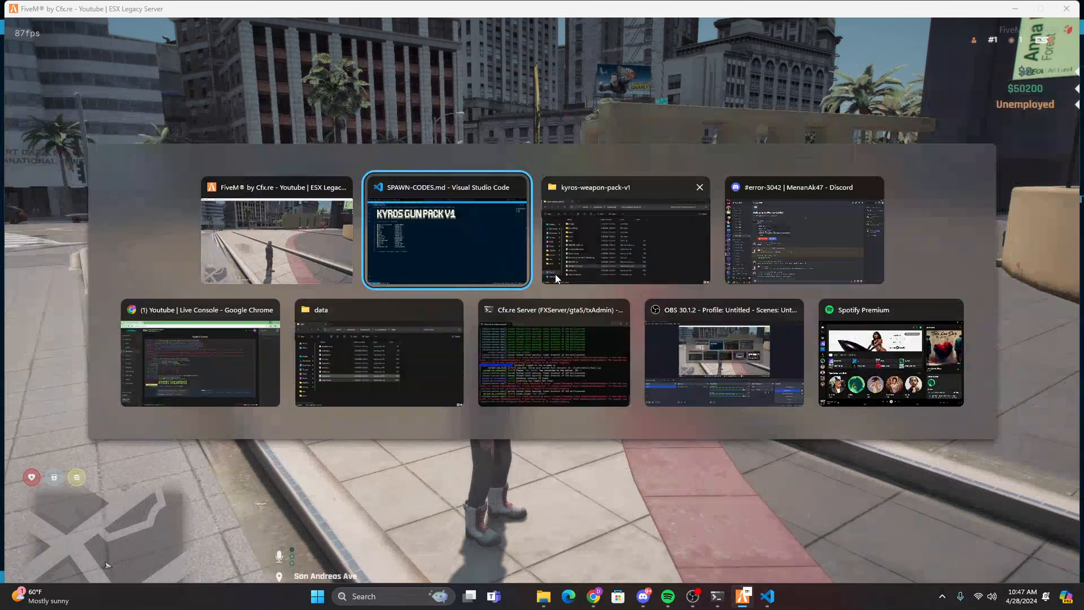
left_click(592, 255)
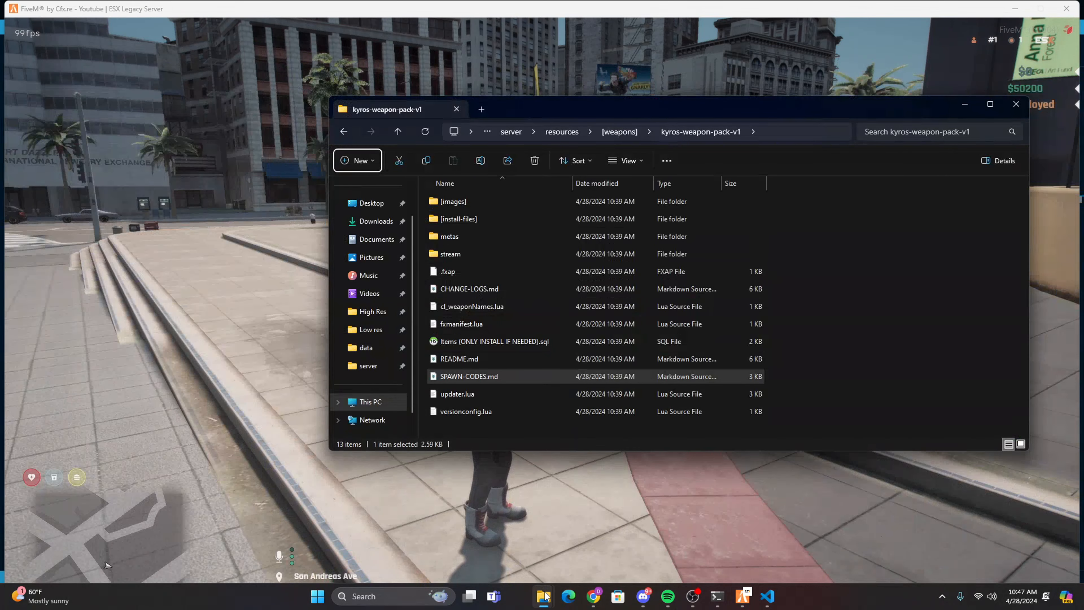
mouse_move(545, 596)
left_click(606, 536)
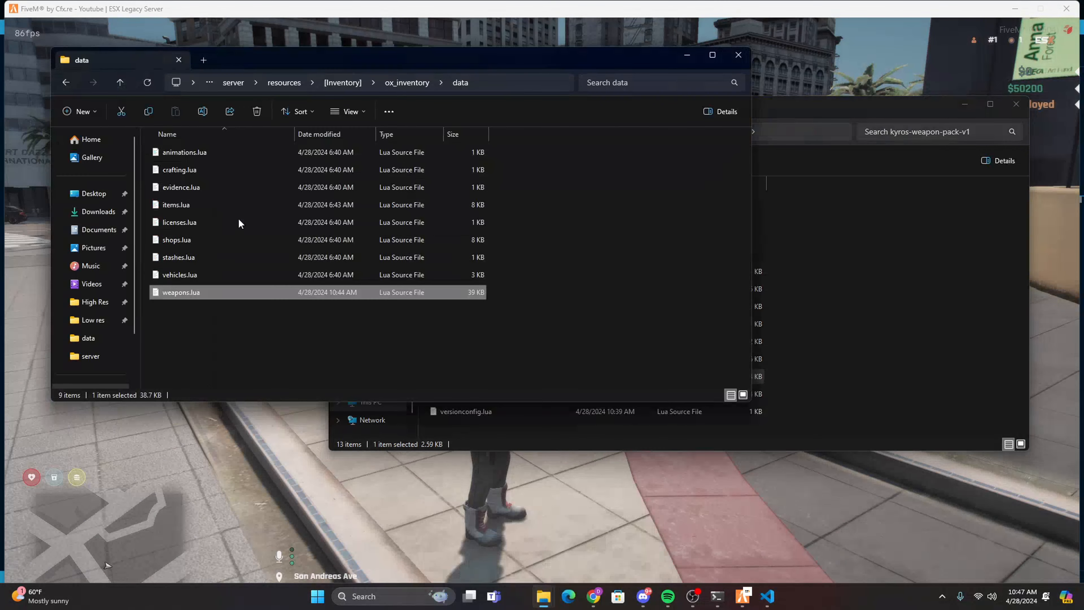
double_click(196, 291)
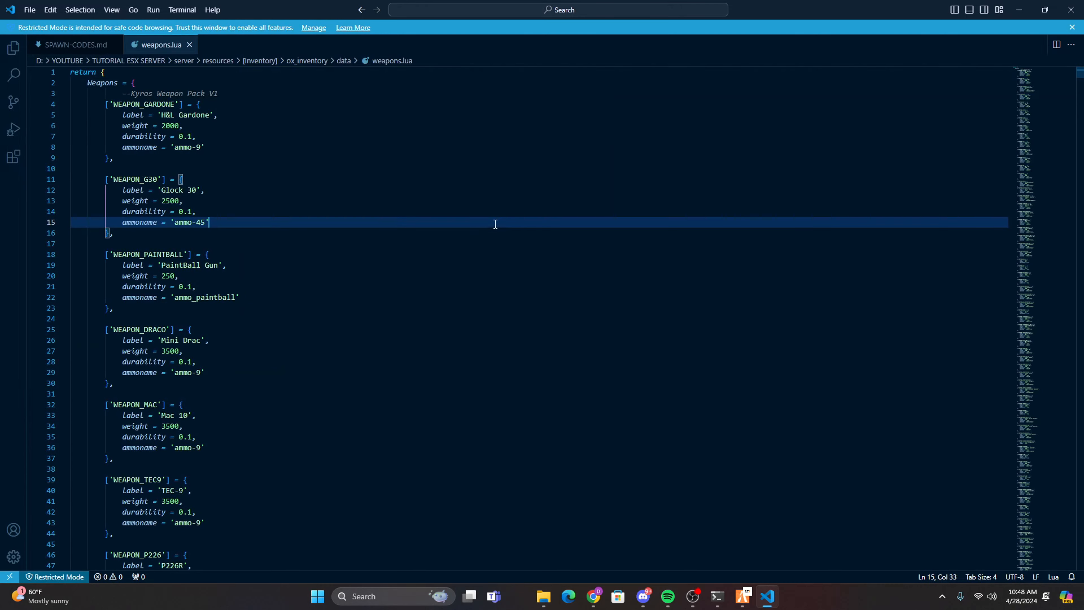
Search weapons.lua for G18C and copy the at_flashlight name of the component that supports it.
key("ctrl+f")
scroll(268, 247, "down", 14)
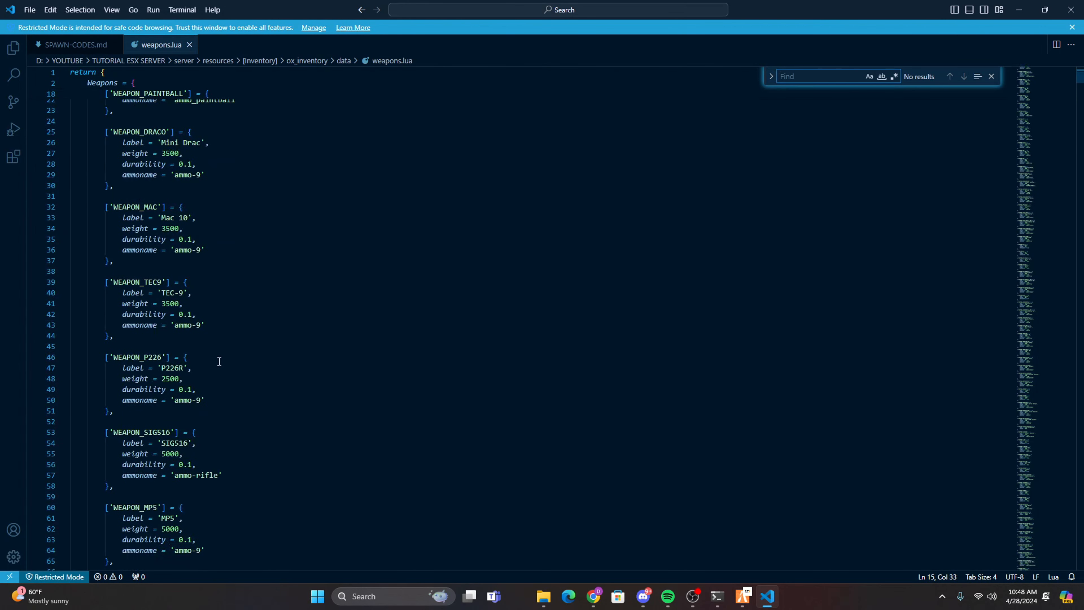
scroll(194, 411, "down", 6)
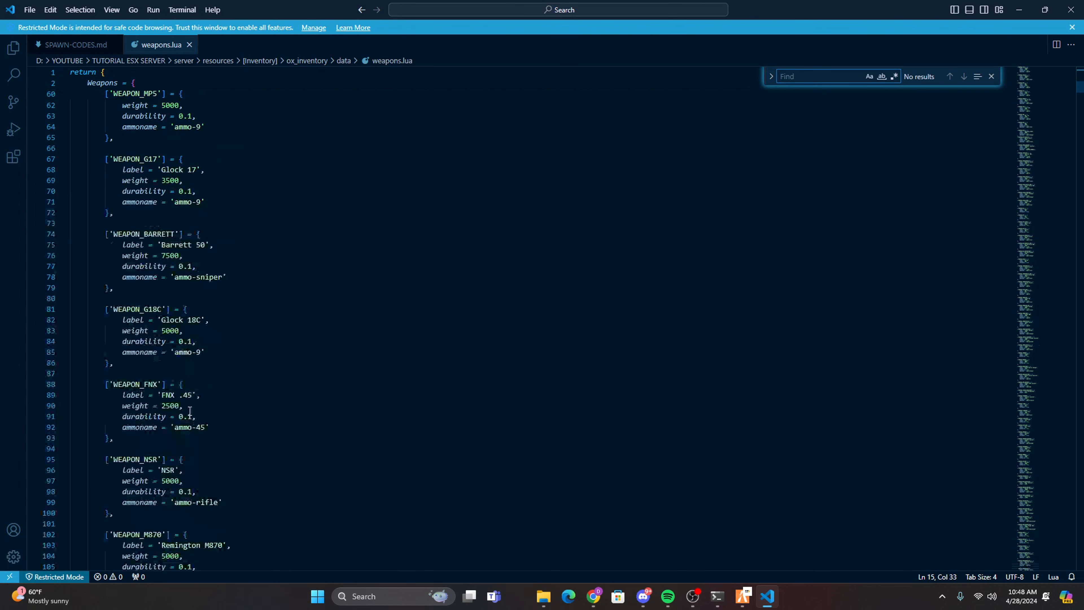
key("ctrl+f")
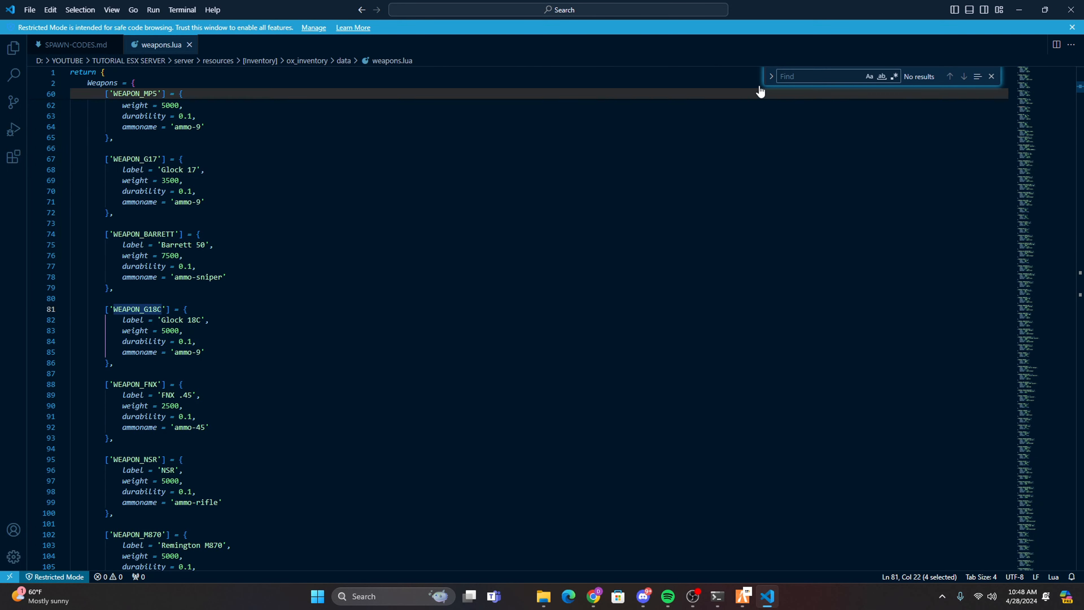
key("Return")
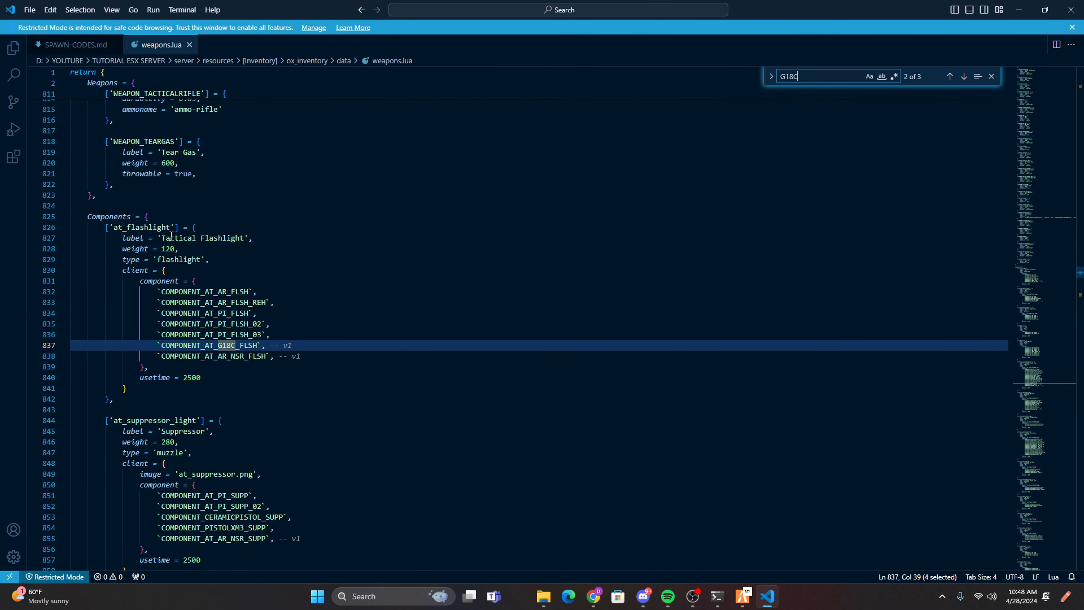
double_click(146, 227)
Return to FiveM and give the own character one at_flashlight with the /giveitem chat command.
mouse_move(744, 603)
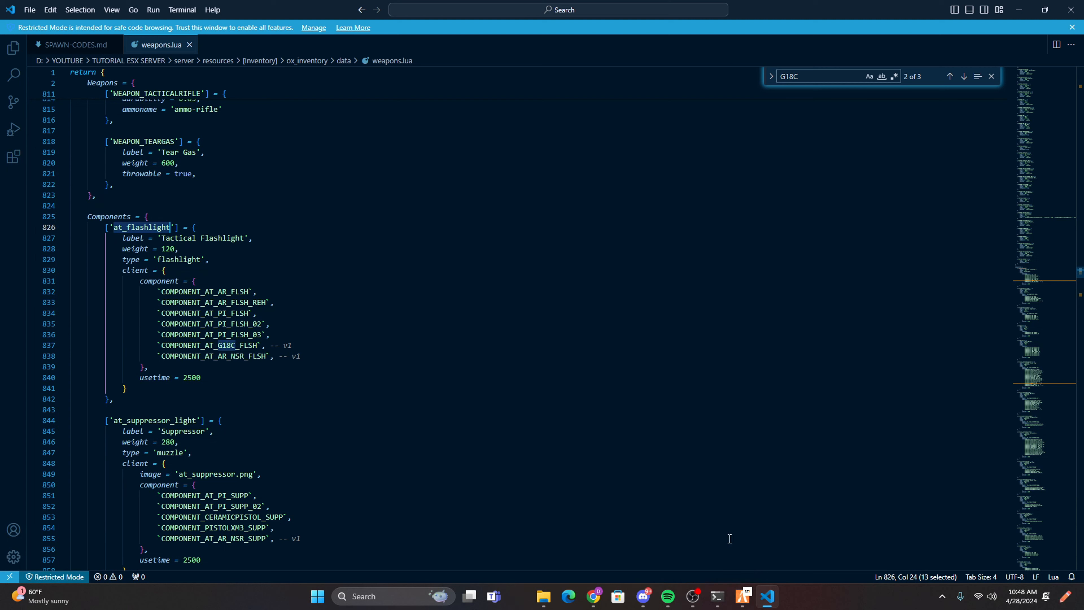
left_click(743, 597)
type("t/gi")
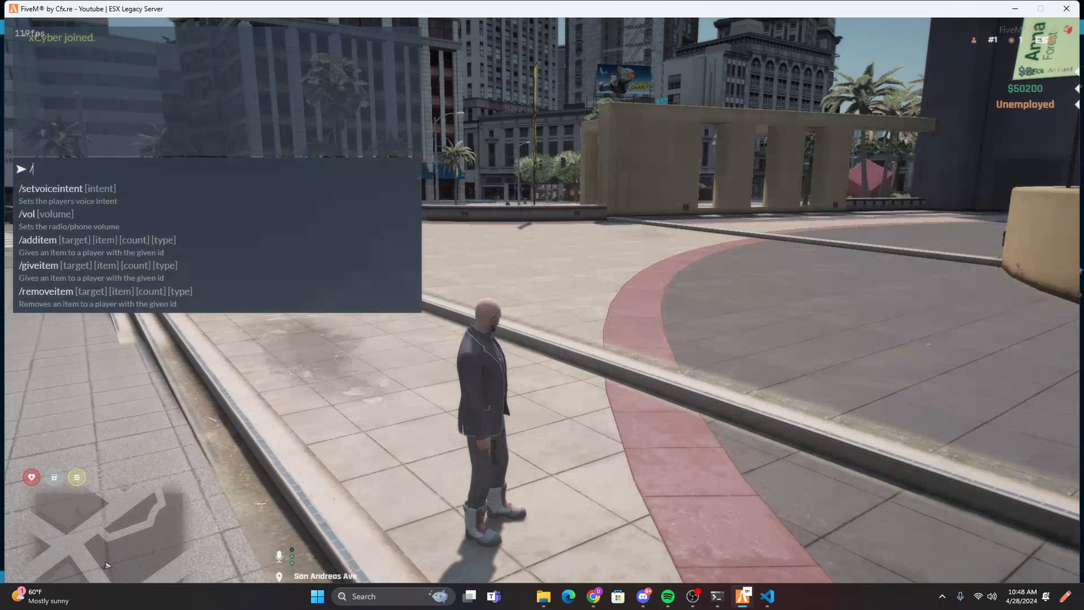
type("veitem me at_flashlight")
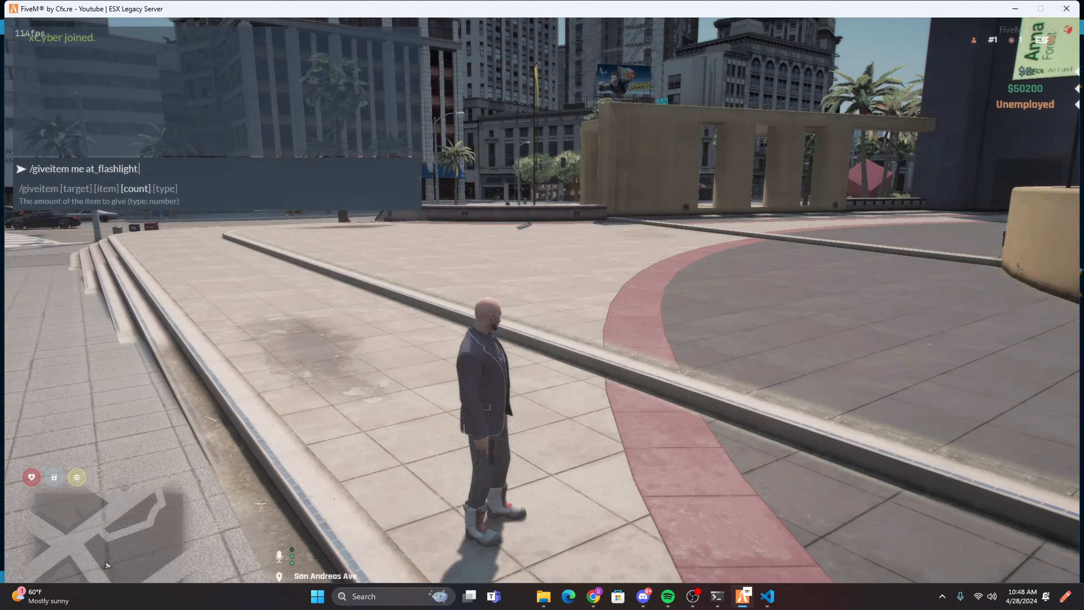
key("Return")
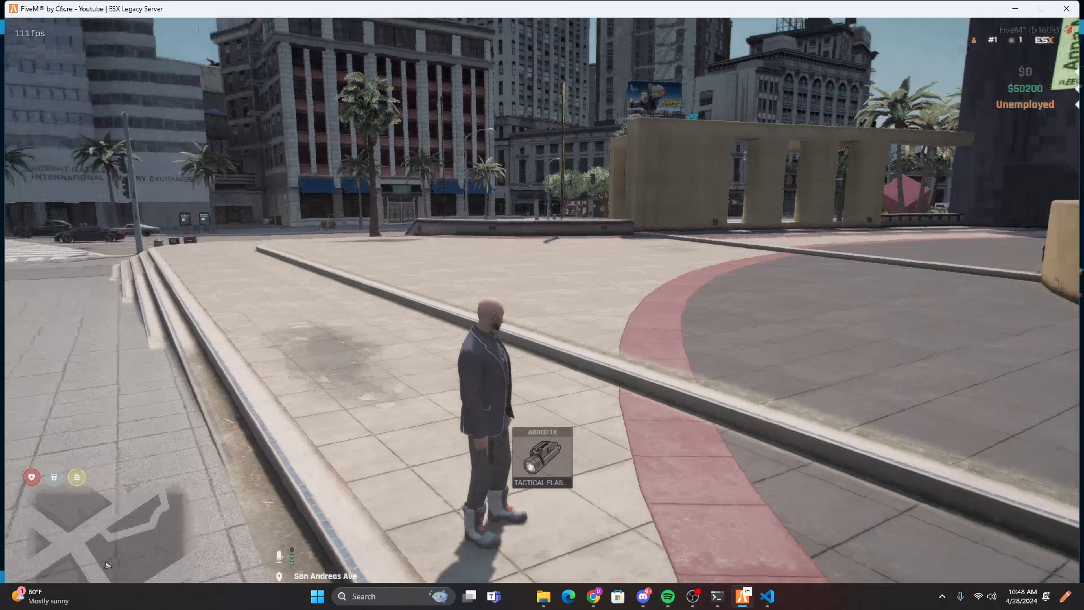
Attach the tactical flashlight to the Glock 18C from the inventory and inspect the fitted weapon while aiming in first-person view.
key("F2")
left_click_drag(326, 208, 569, 299)
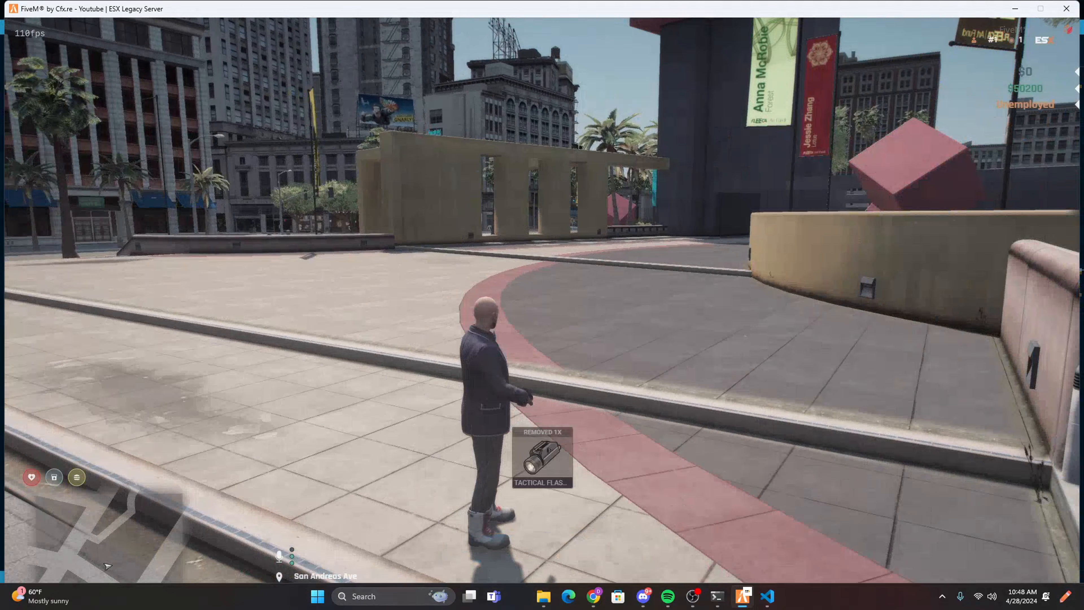
key("d")
key("v")
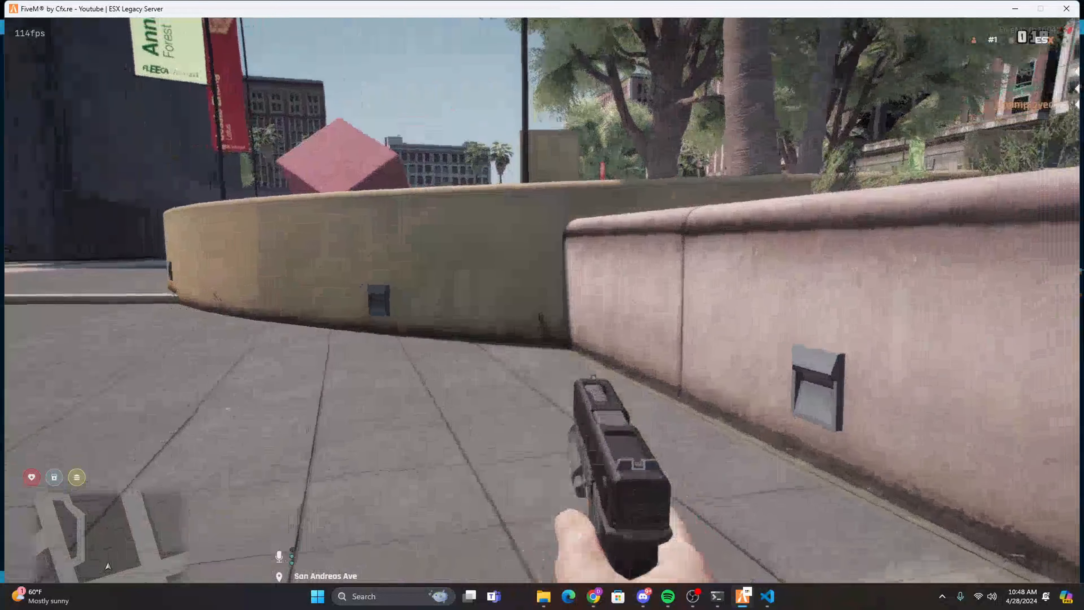
right_click(541, 312)
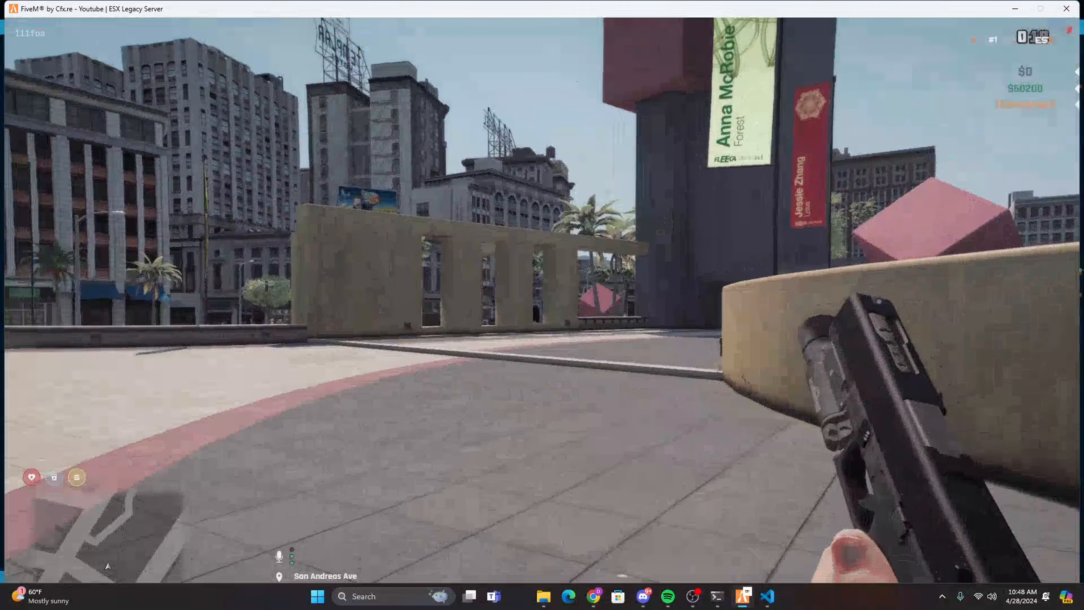
key("v")
Walk to the street in third-person view, test aiming the Glock 18C with the flashlight fitted and reload it.
key("w")
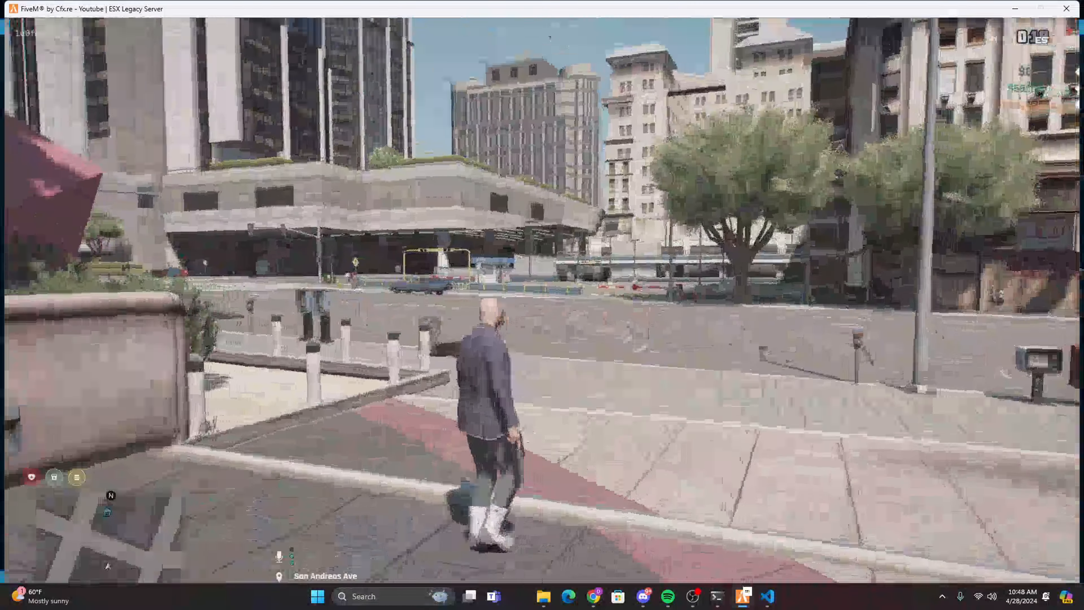
right_click(543, 300)
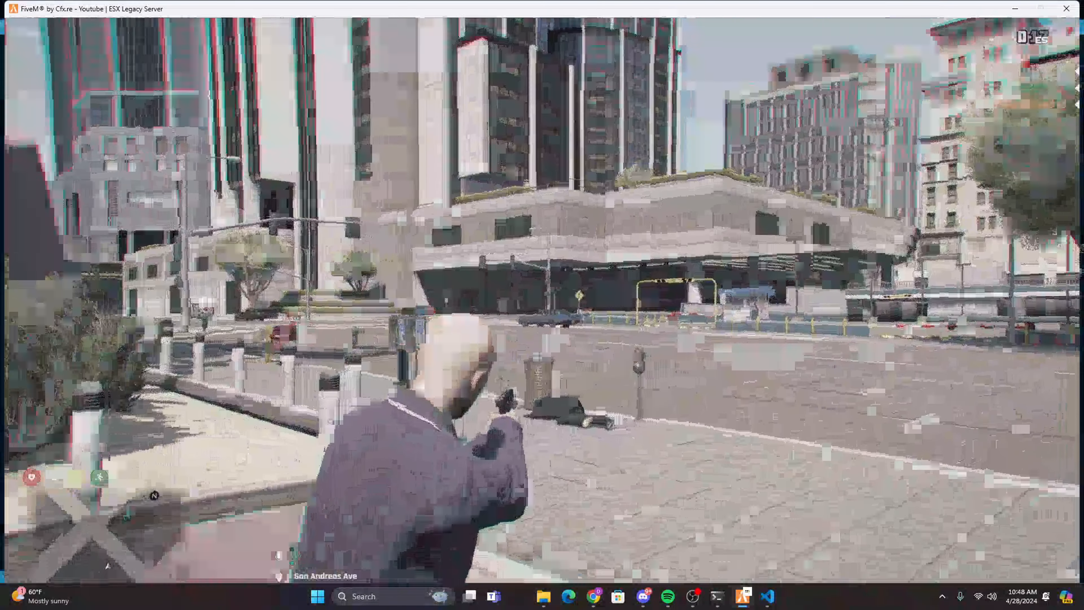
key("w")
key("r")
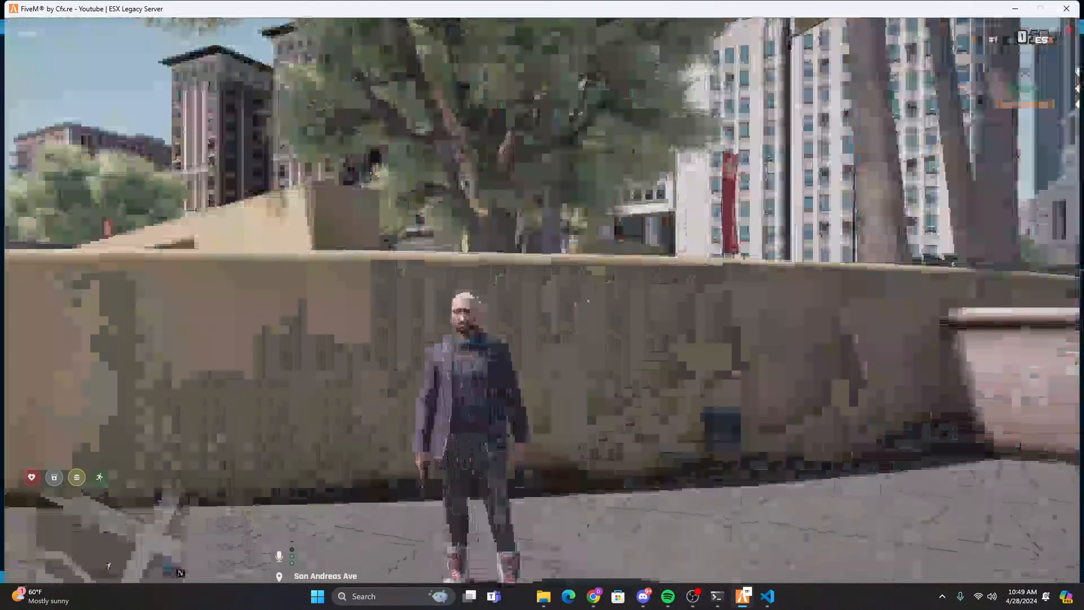
key("w")
key("shift+w")
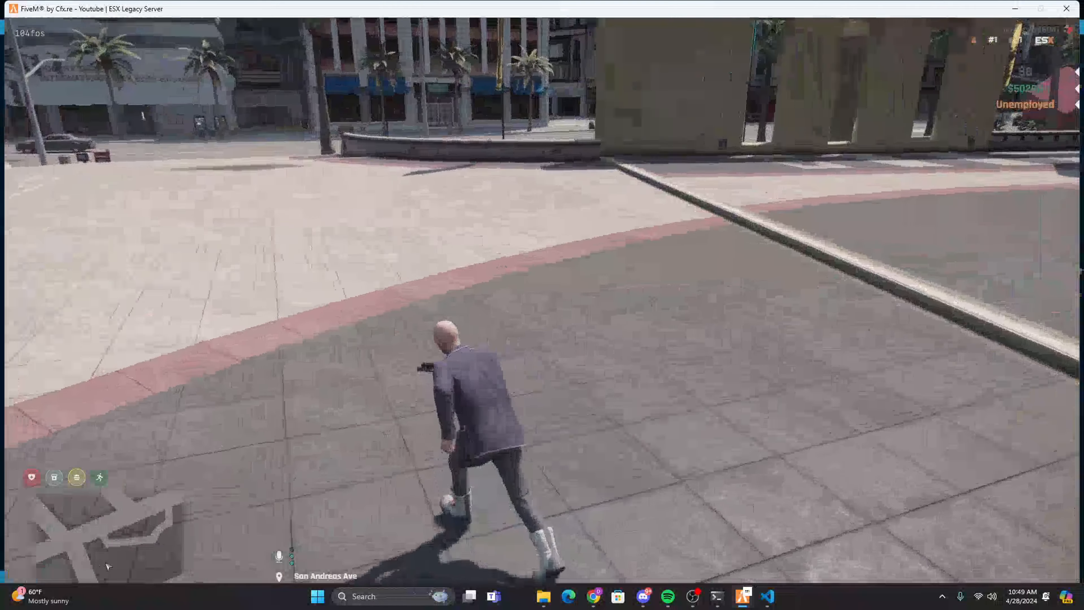
key("shift+w")
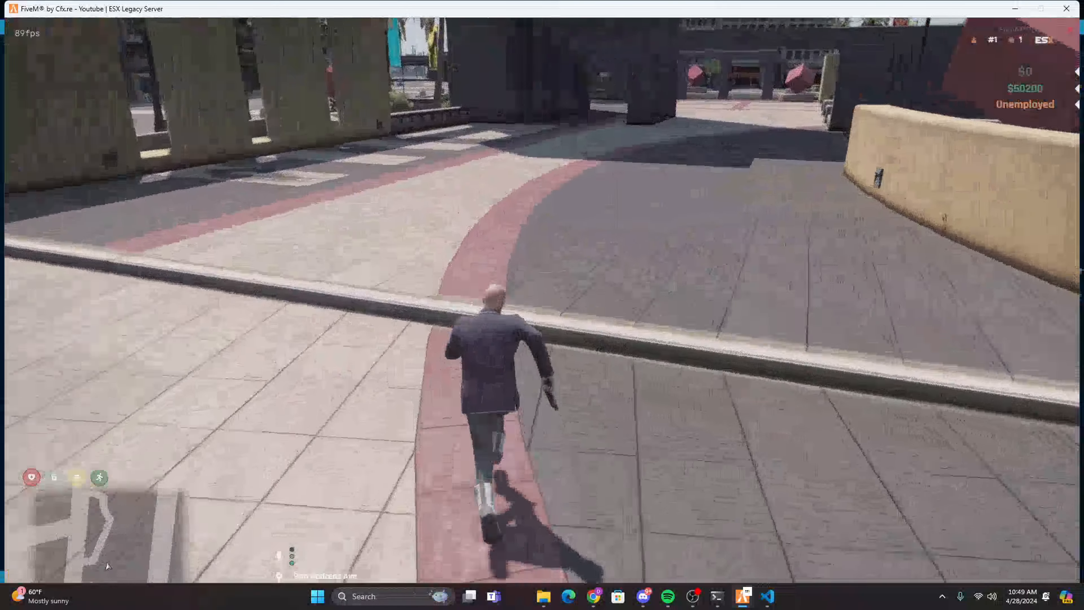
key("shift+w")
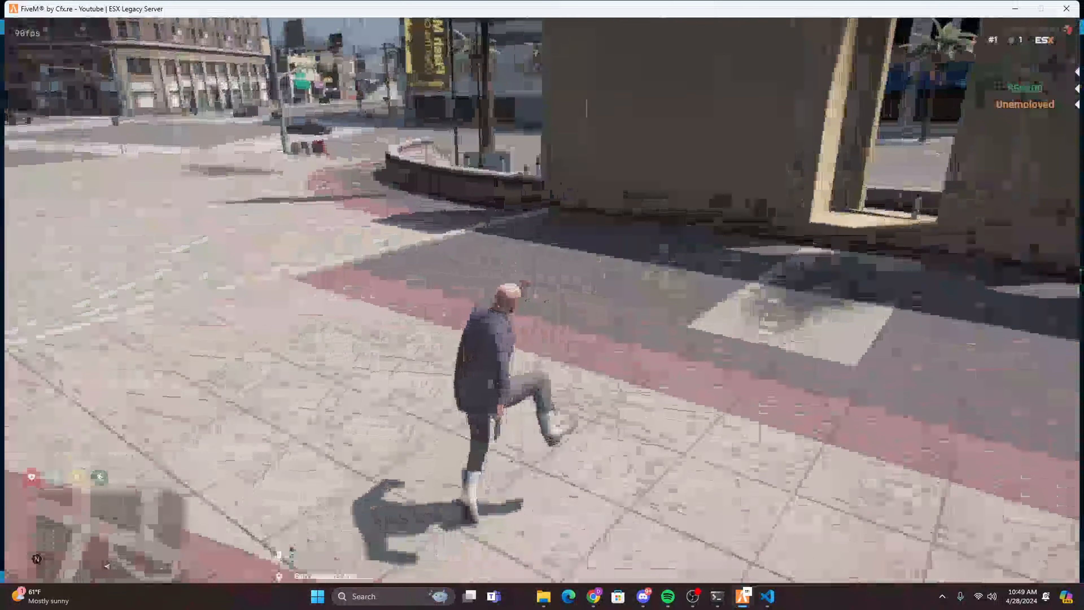